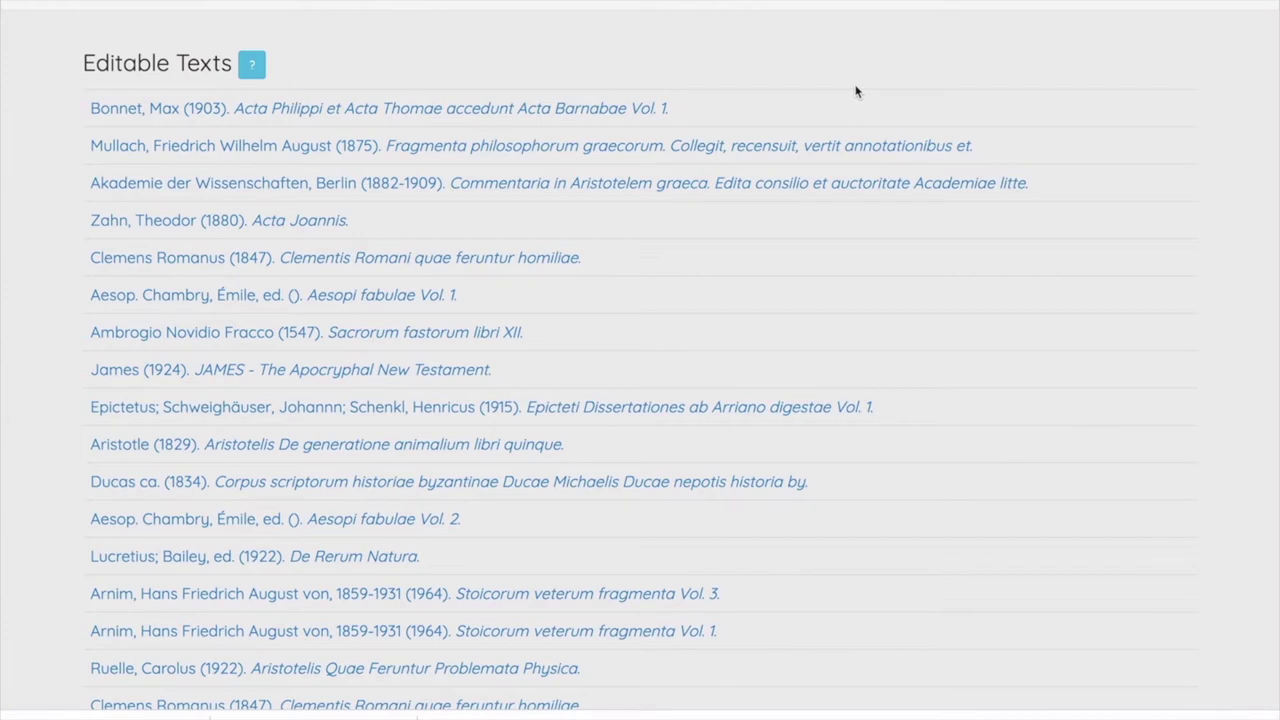
# Open Ruelle's 1922 Problemata Physica from the Editable Texts list for side-by-side editing
pyautogui.scroll(-2, 905, 323)
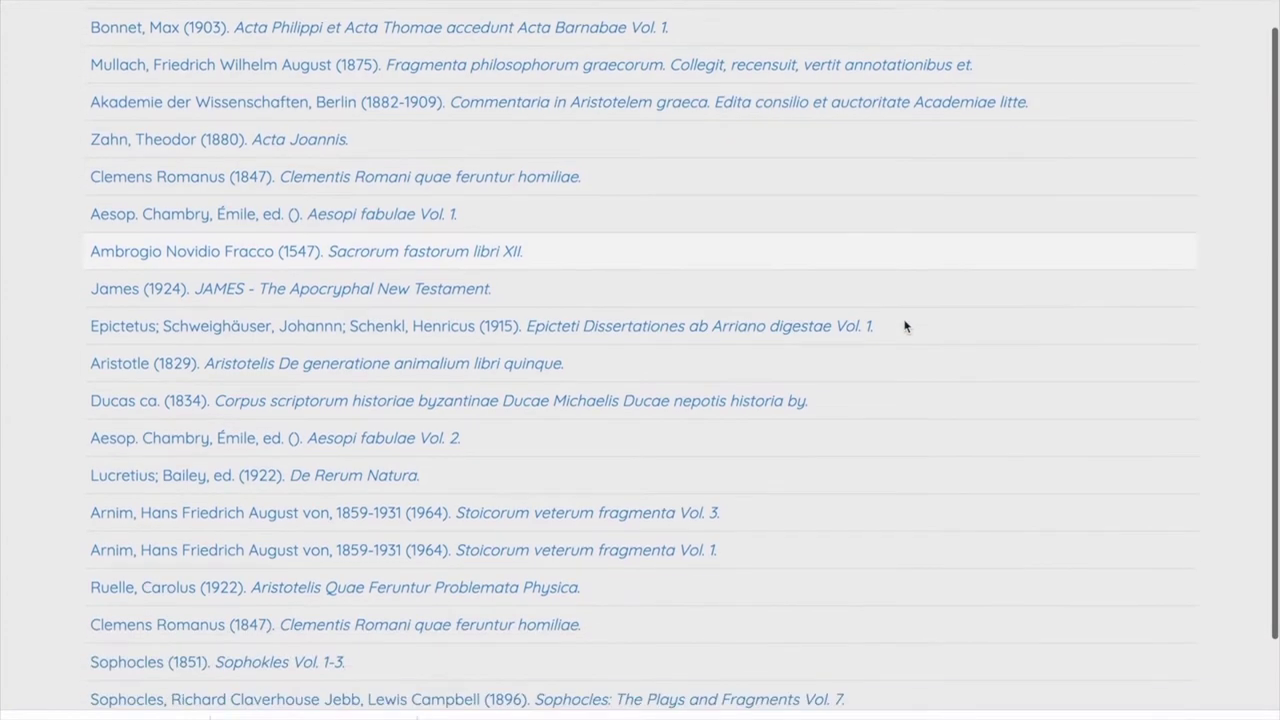
pyautogui.scroll(2, 905, 325)
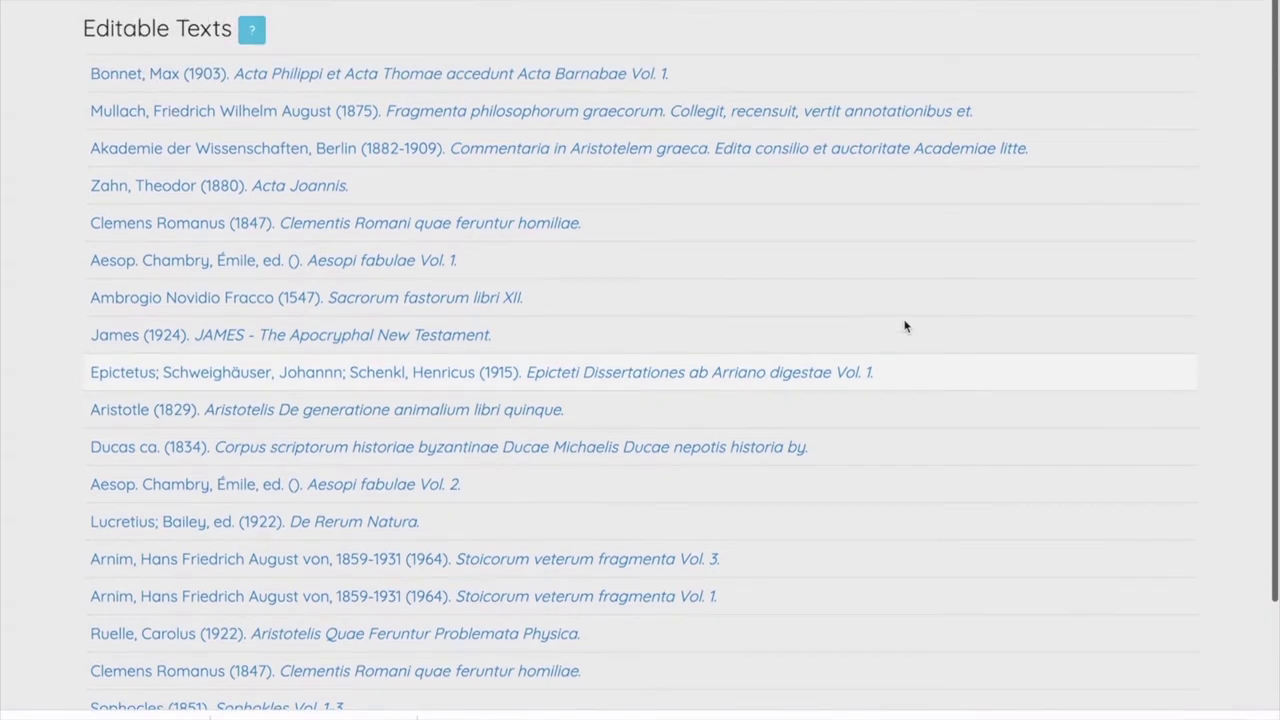
pyautogui.scroll(1, 905, 325)
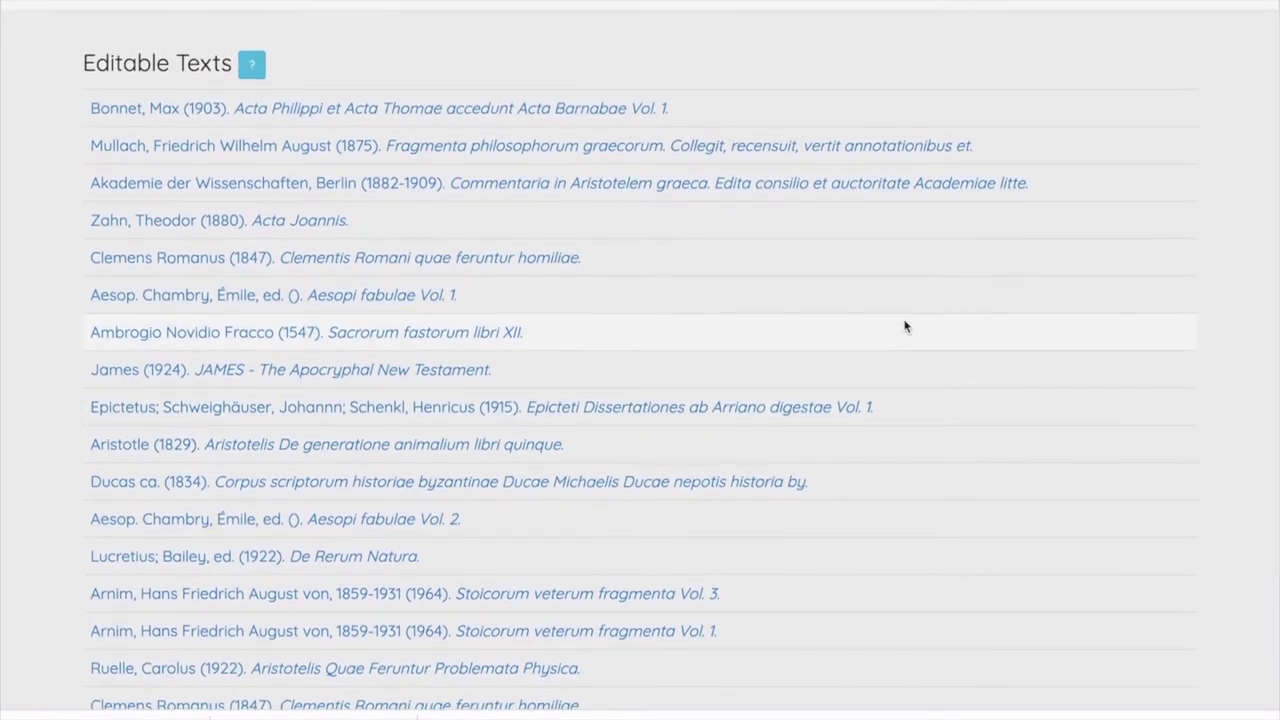
pyautogui.scroll(-1, 905, 326)
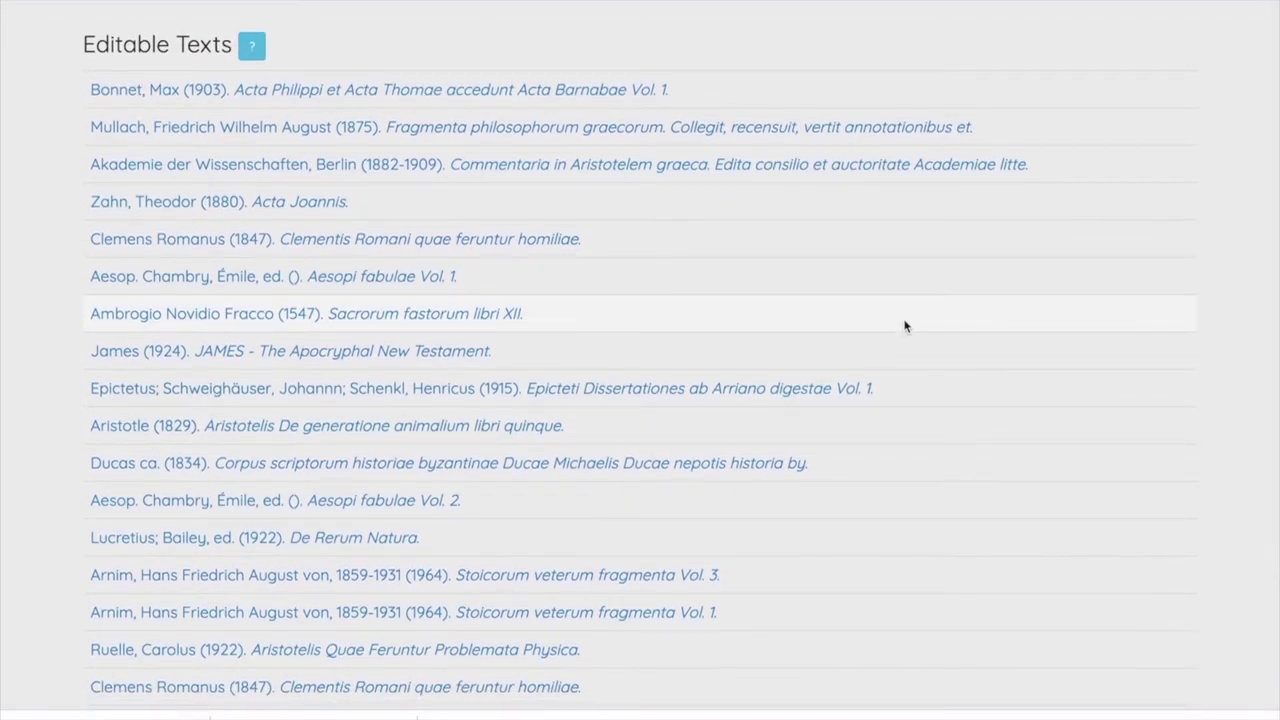
pyautogui.scroll(-3, 723, 268)
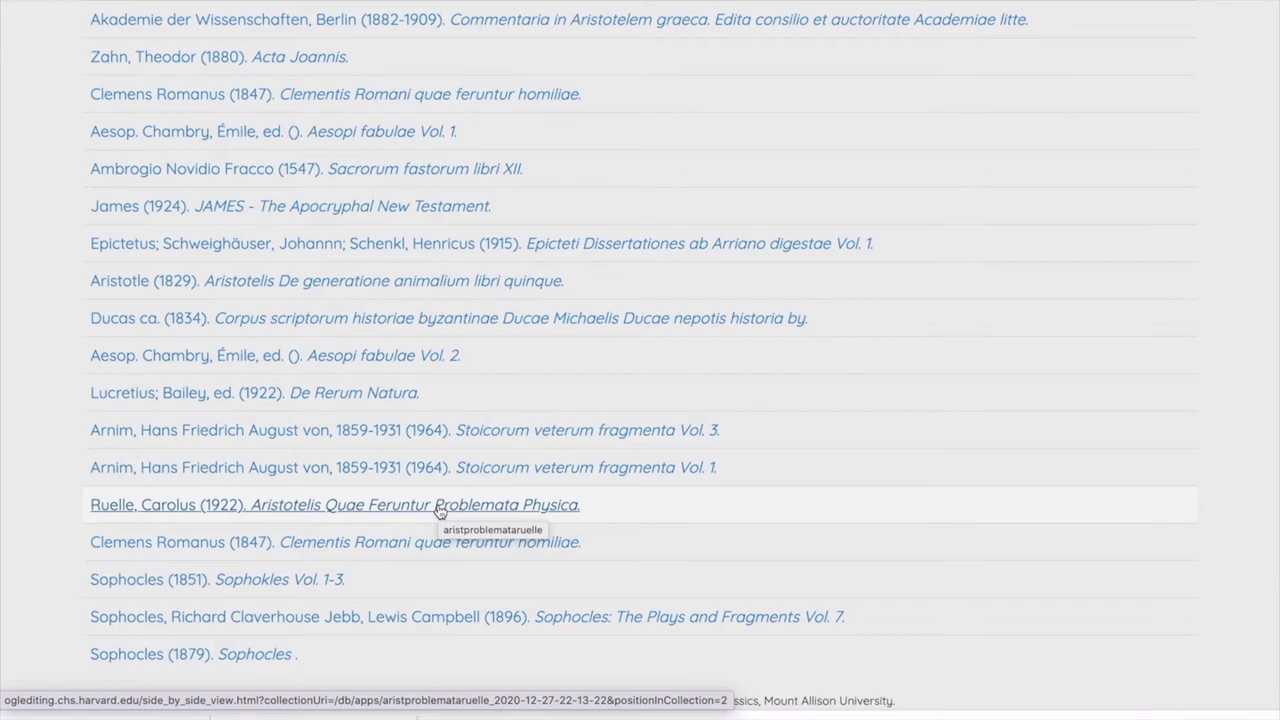
pyautogui.click(440, 511)
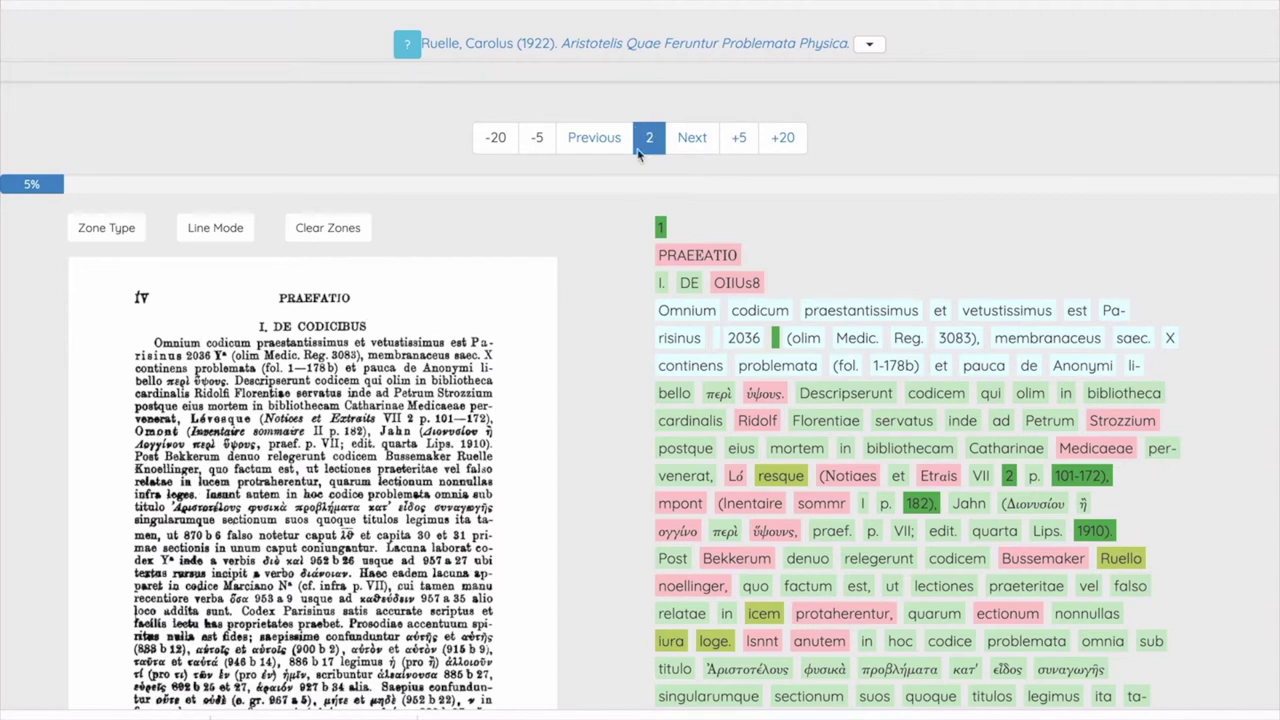
# Jump ahead 25 pages to page 27 (863b 22–864a 14) and open the text's actions menu
pyautogui.click(782, 145)
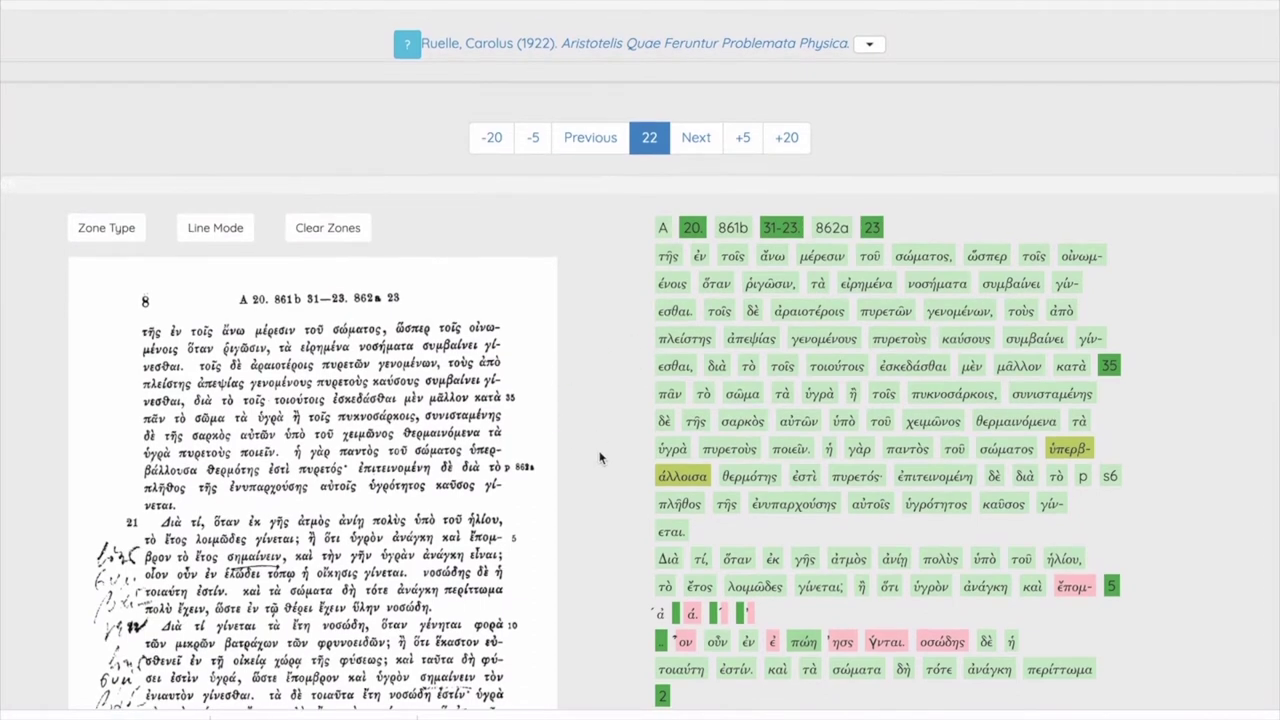
pyautogui.click(743, 140)
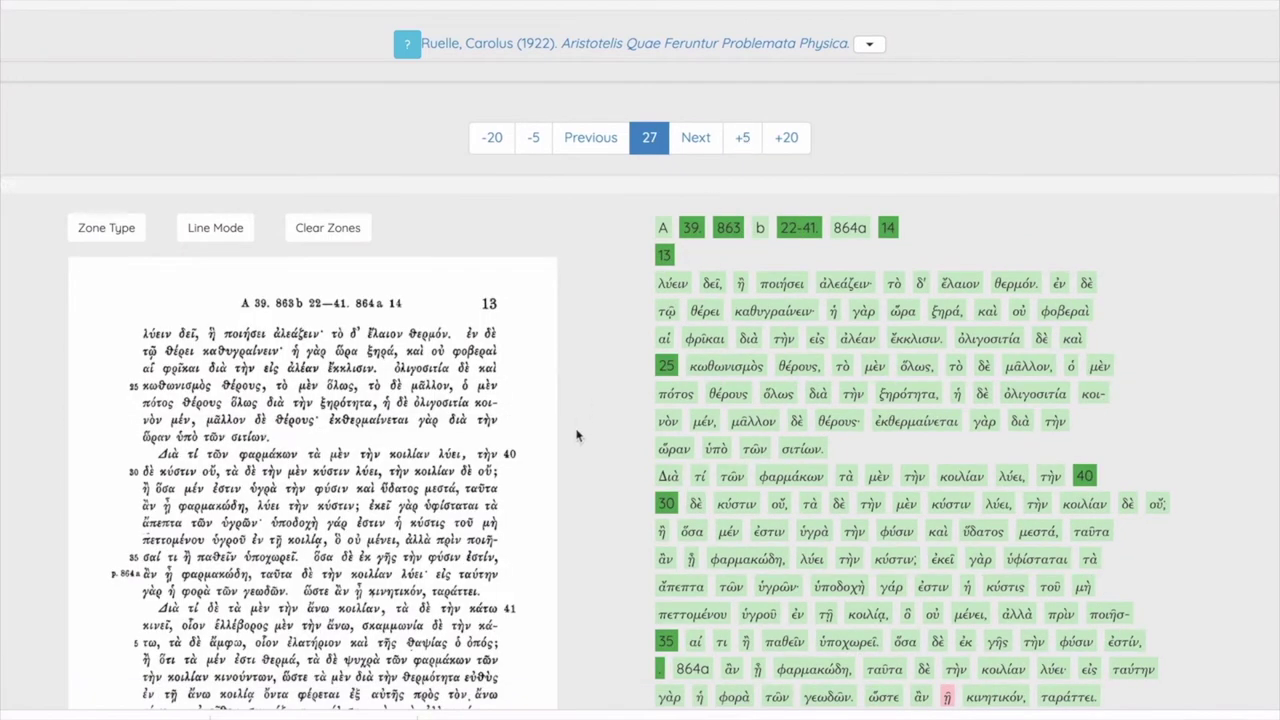
pyautogui.scroll(-2, 576, 445)
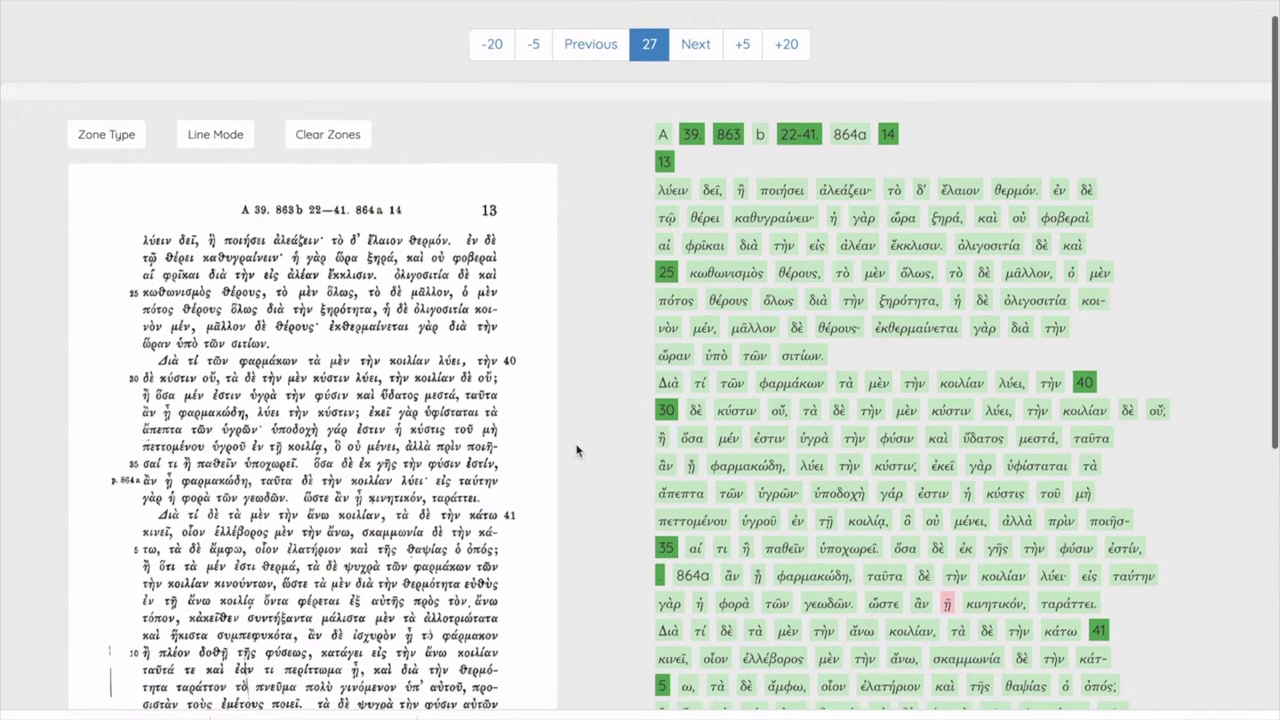
pyautogui.scroll(1, 576, 450)
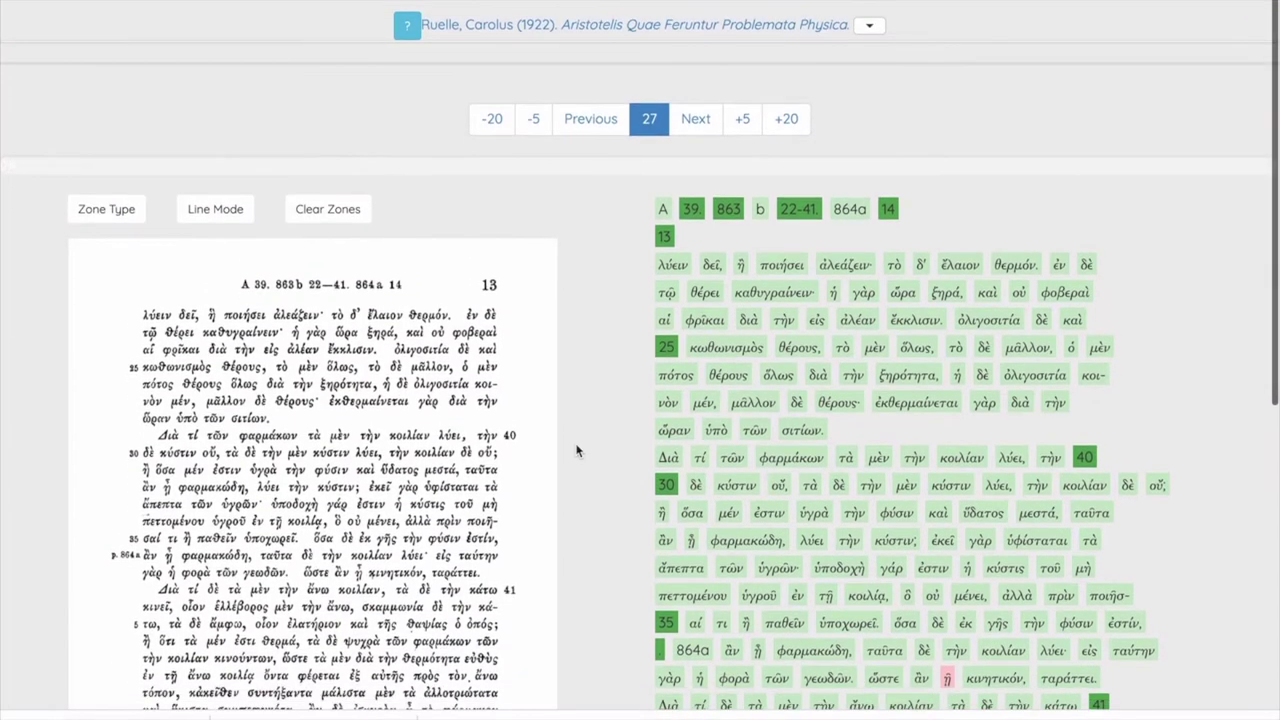
pyautogui.scroll(1, 576, 451)
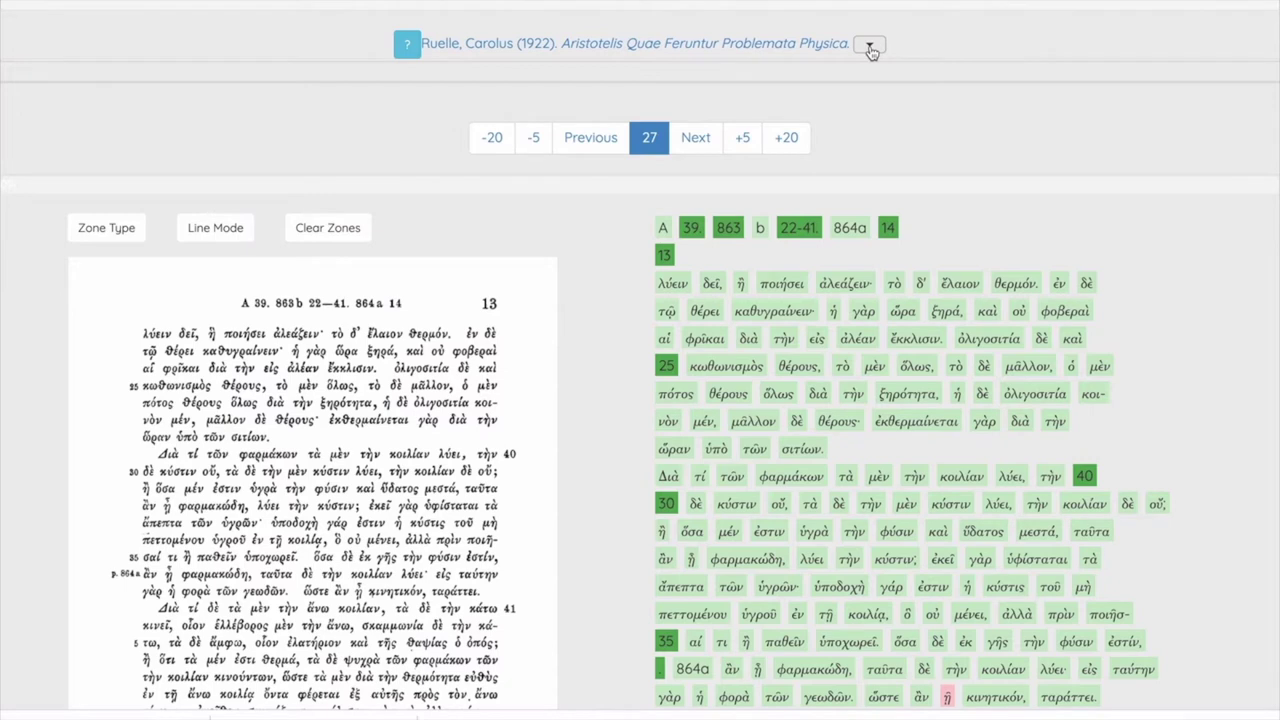
pyautogui.click(870, 47)
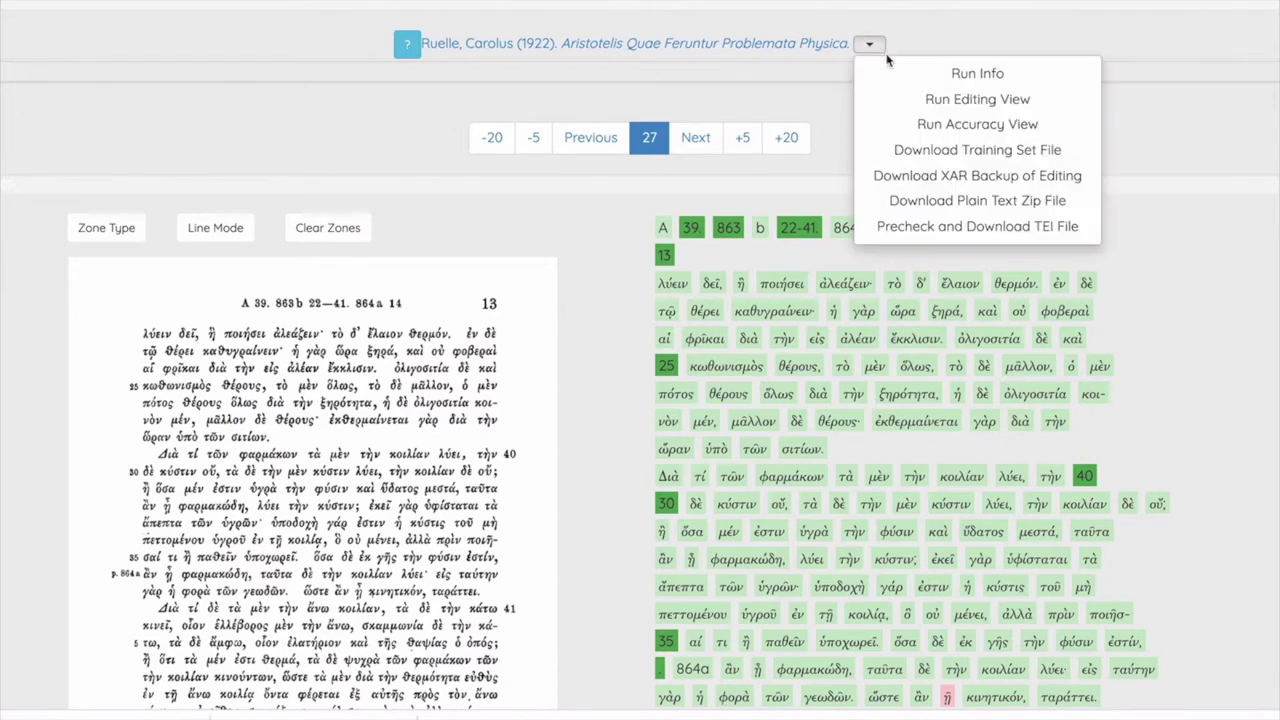
# Show the Run Accuracy View and jump to page 172 (915a 30–915b 21) from the accuracy bar
pyautogui.click(896, 124)
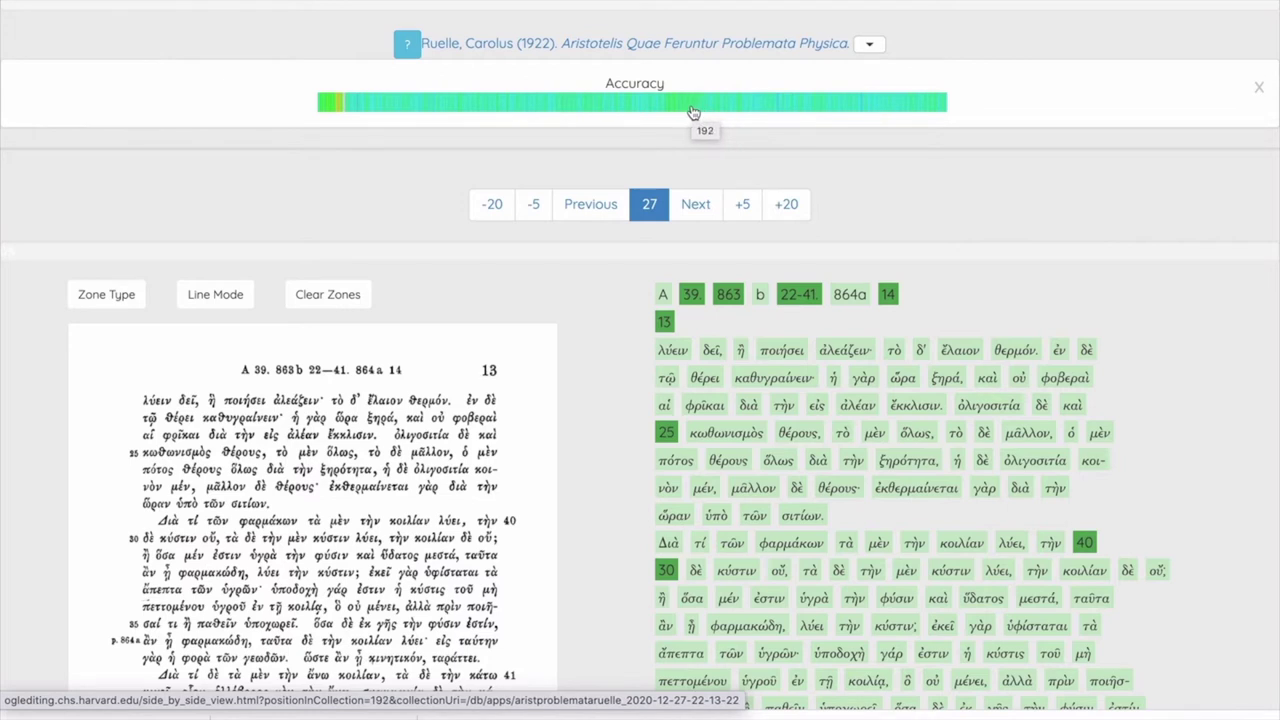
pyautogui.click(596, 108)
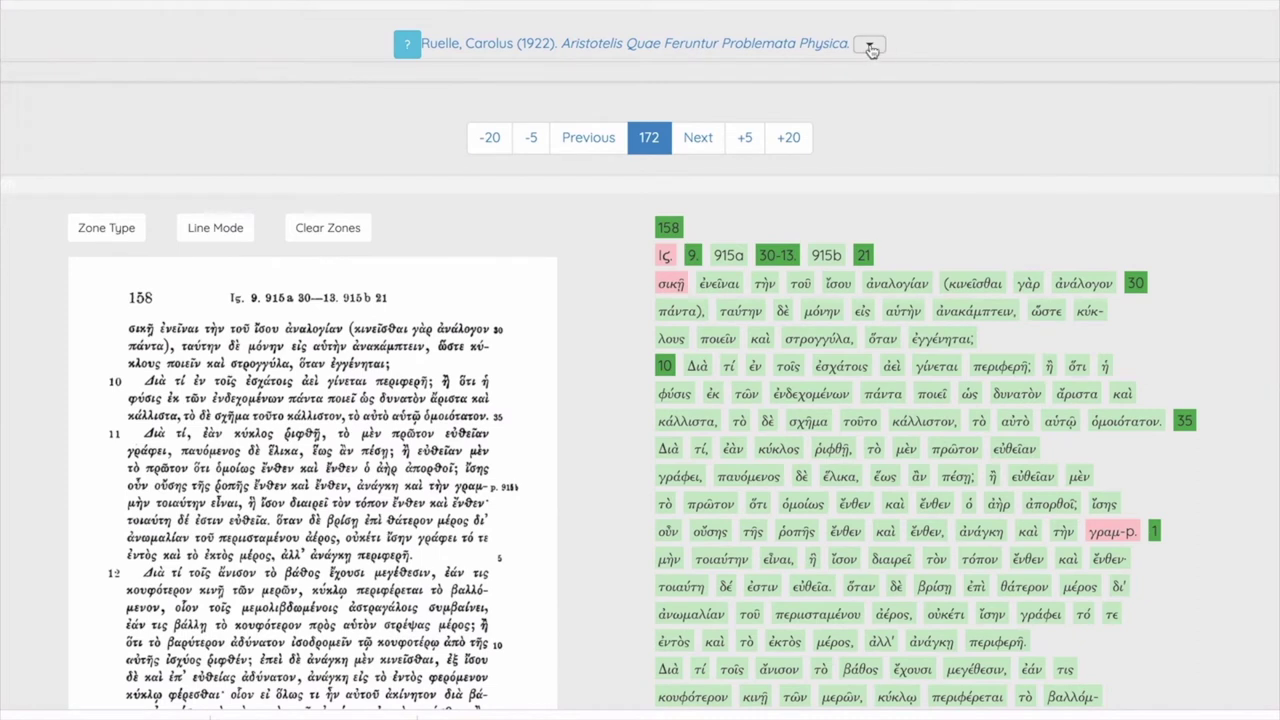
# Show the Run Editing View and return to page 2, the PRAEFATIO, from the progress bar
pyautogui.click(869, 47)
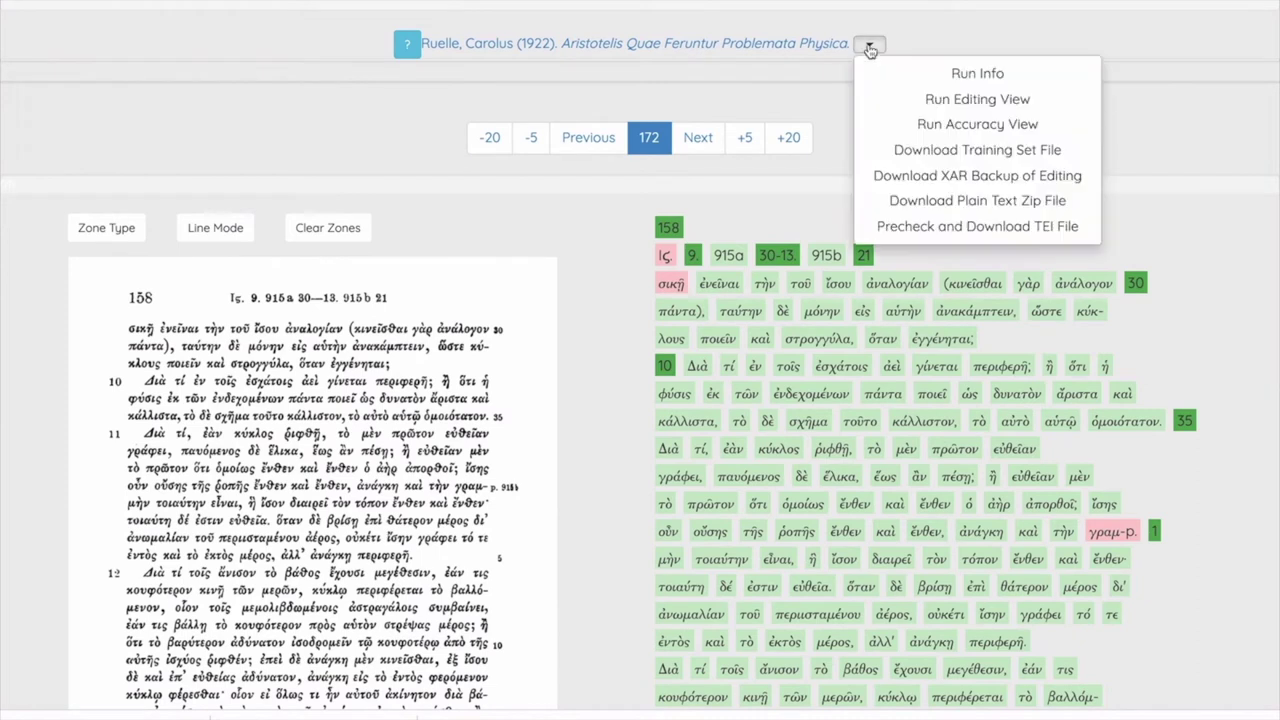
pyautogui.click(927, 100)
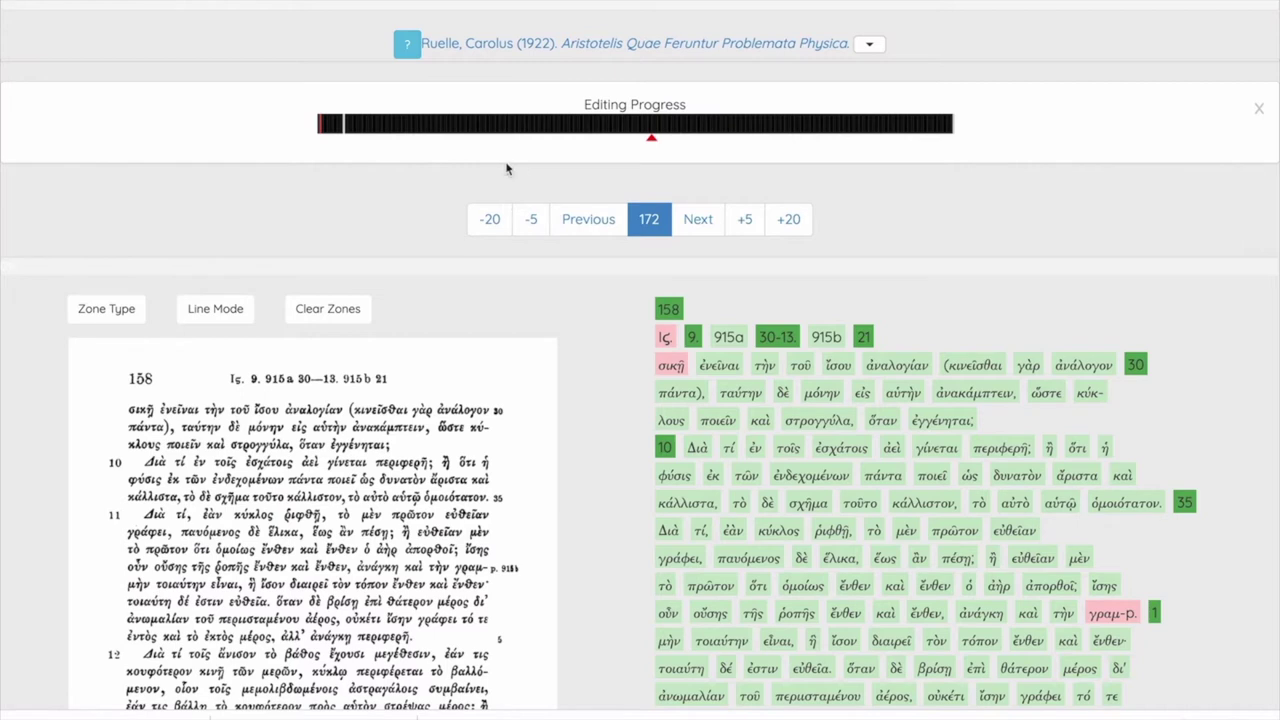
pyautogui.click(323, 137)
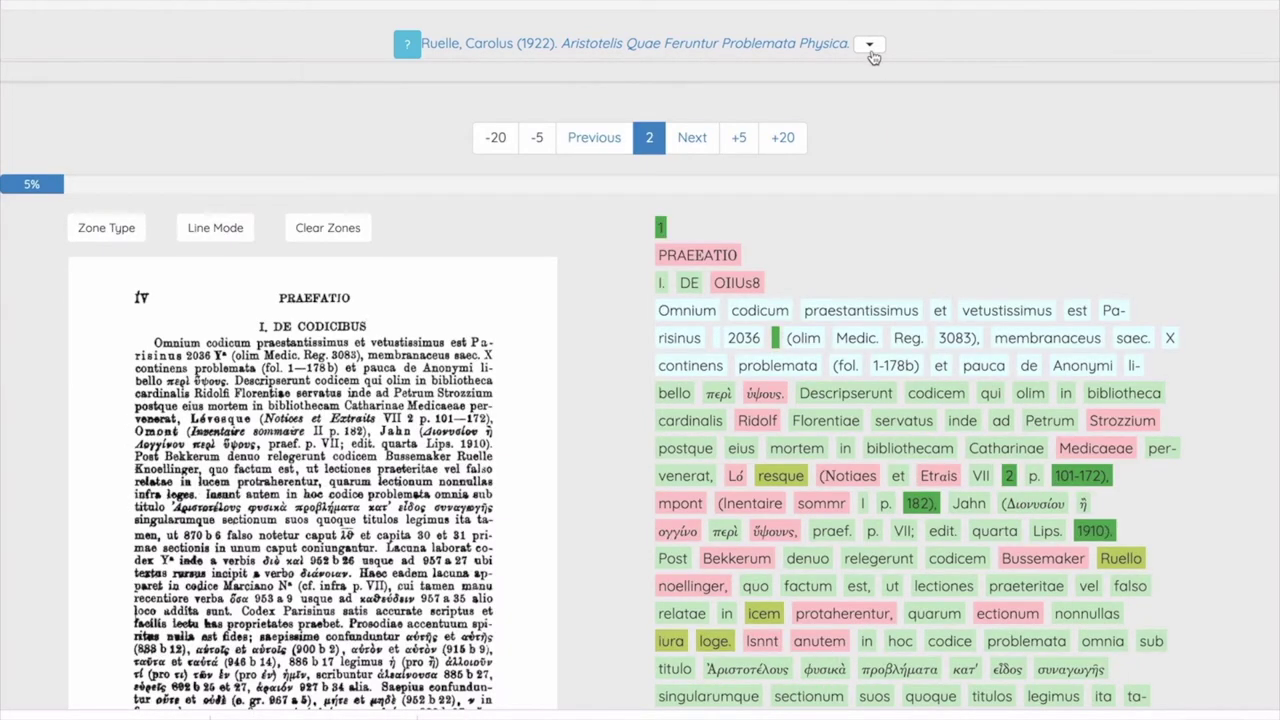
# Dismiss the actions menu and page forward to the opening Problemata page, 859a
pyautogui.click(868, 45)
pyautogui.click(895, 78)
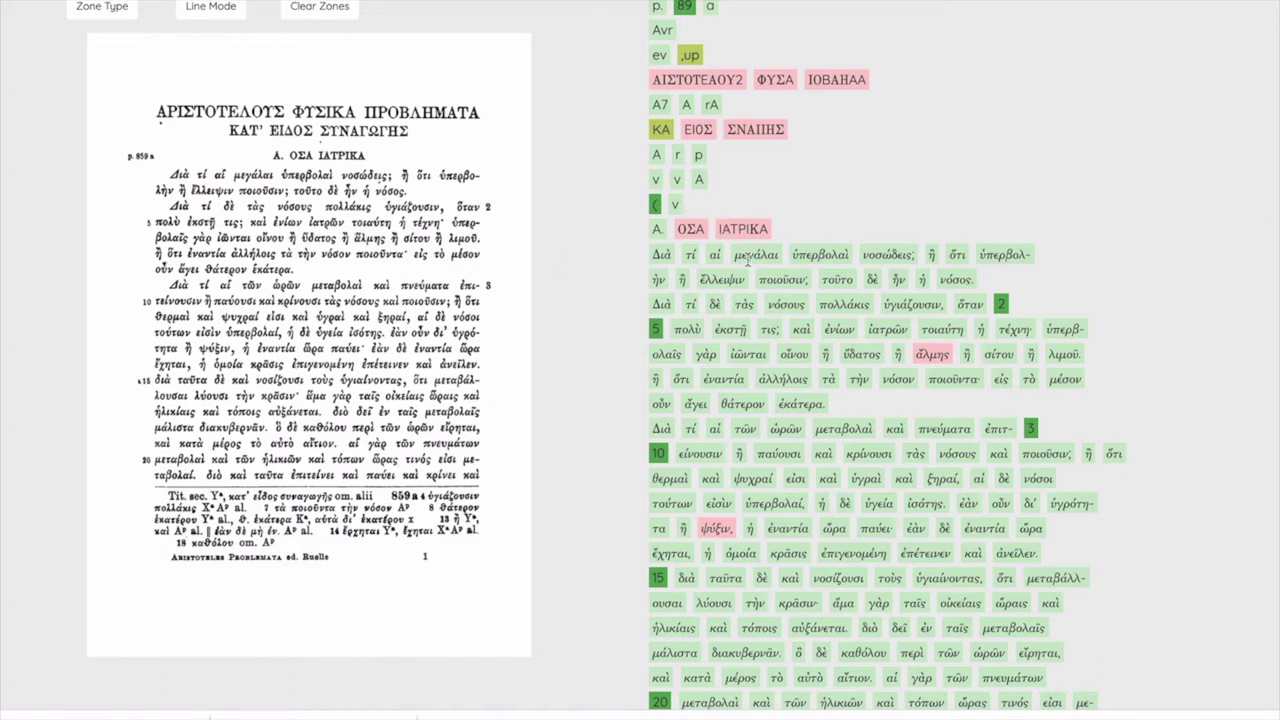
pyautogui.moveTo(745, 257)
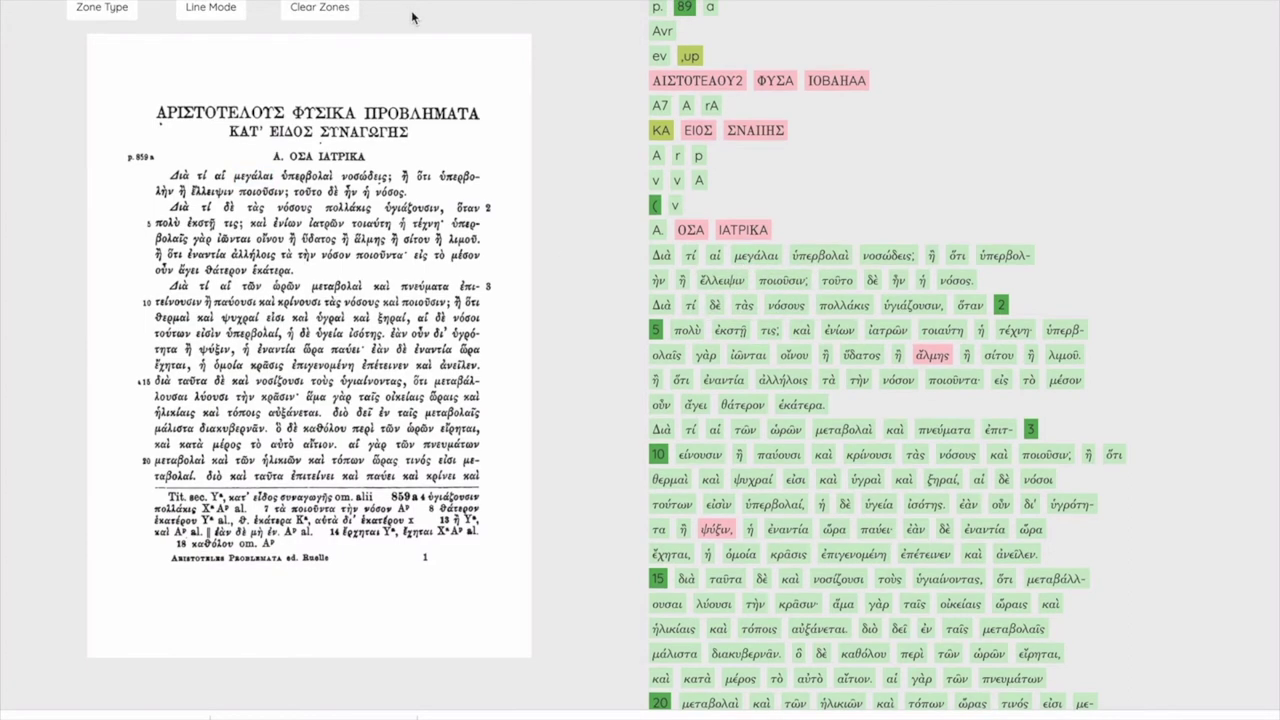
# Mark the main Greek text block on 859a as a Primary Text zone, then select App. Crit
pyautogui.click(110, 16)
pyautogui.click(120, 36)
pyautogui.moveTo(159, 176); pyautogui.dragTo(478, 484)
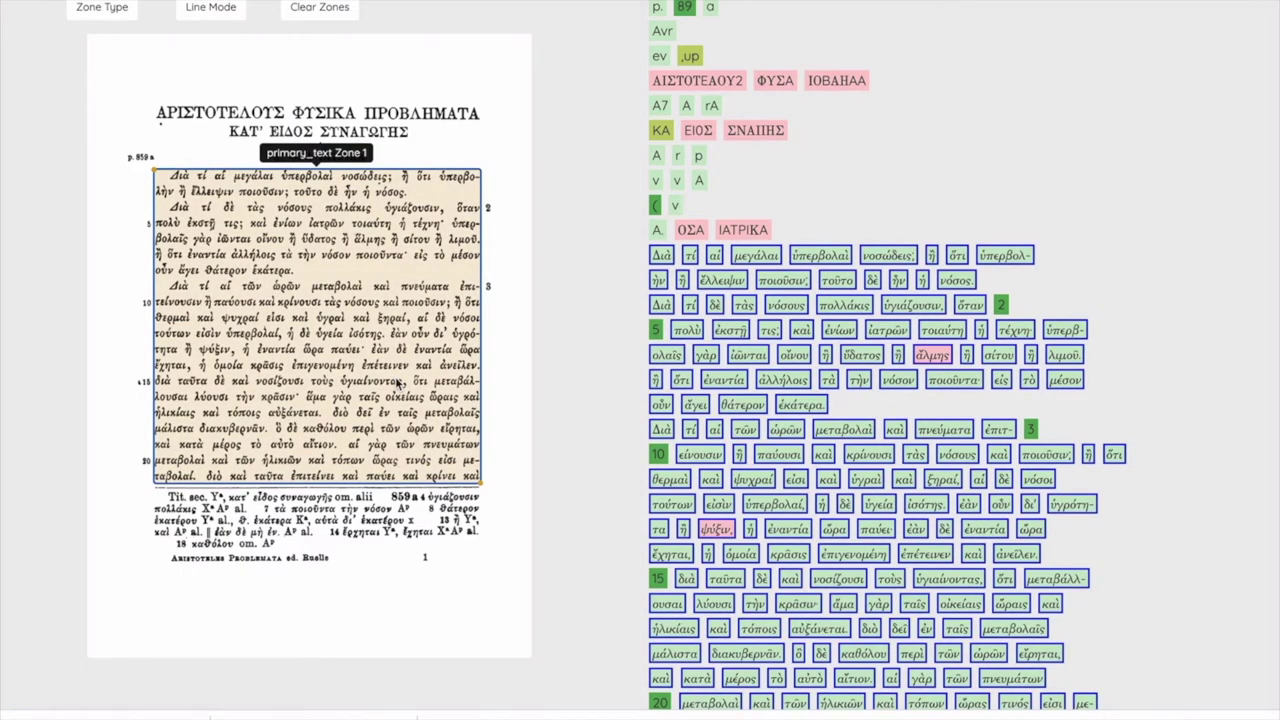
pyautogui.scroll(-2, 583, 396)
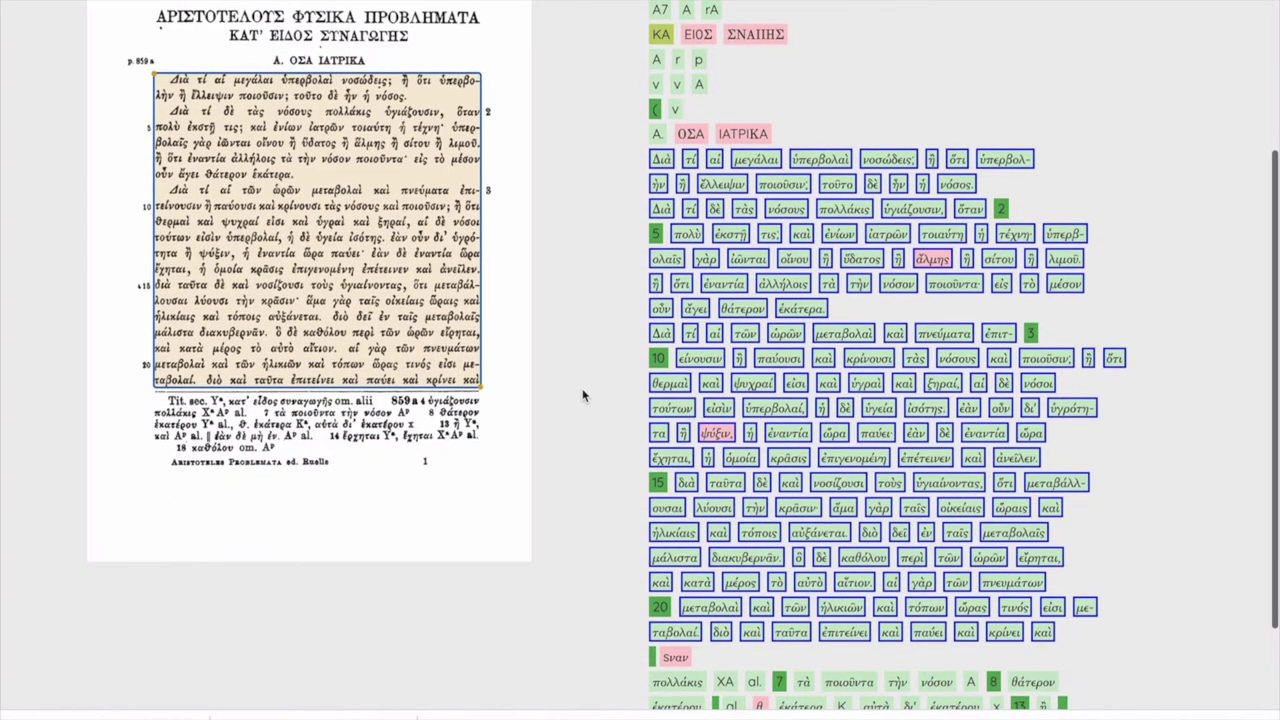
pyautogui.scroll(3, 583, 396)
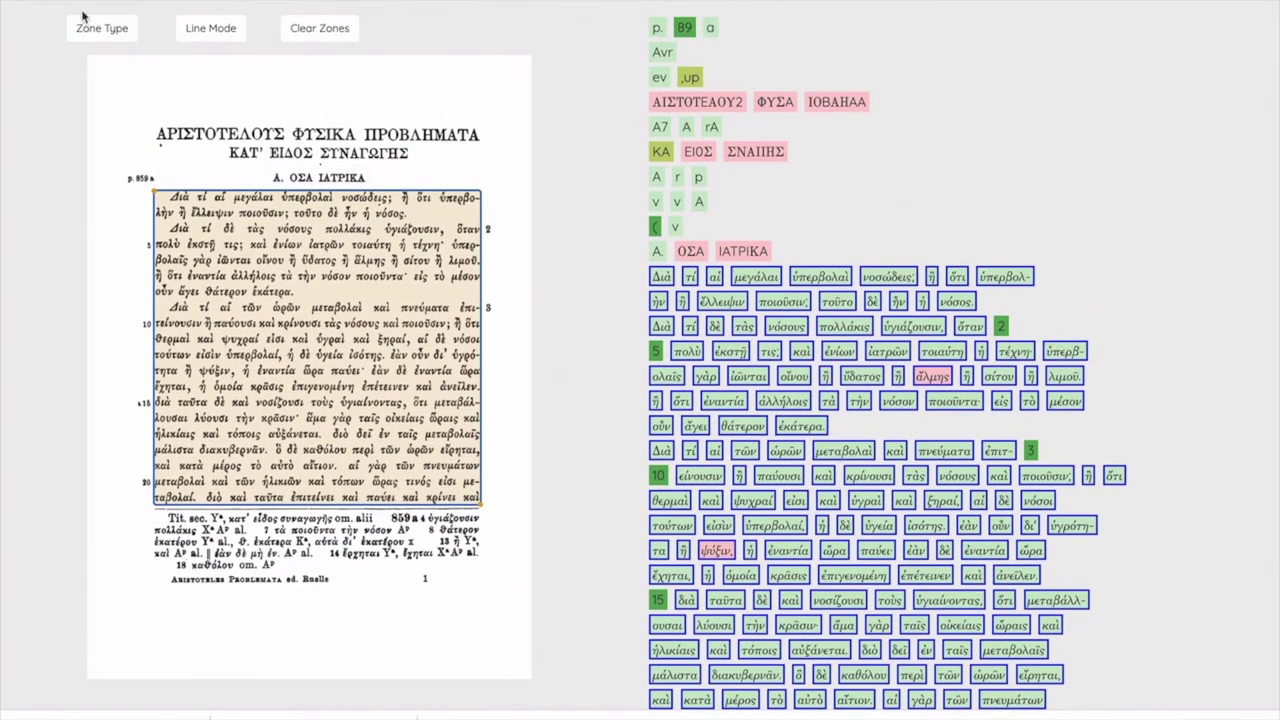
pyautogui.click(93, 27)
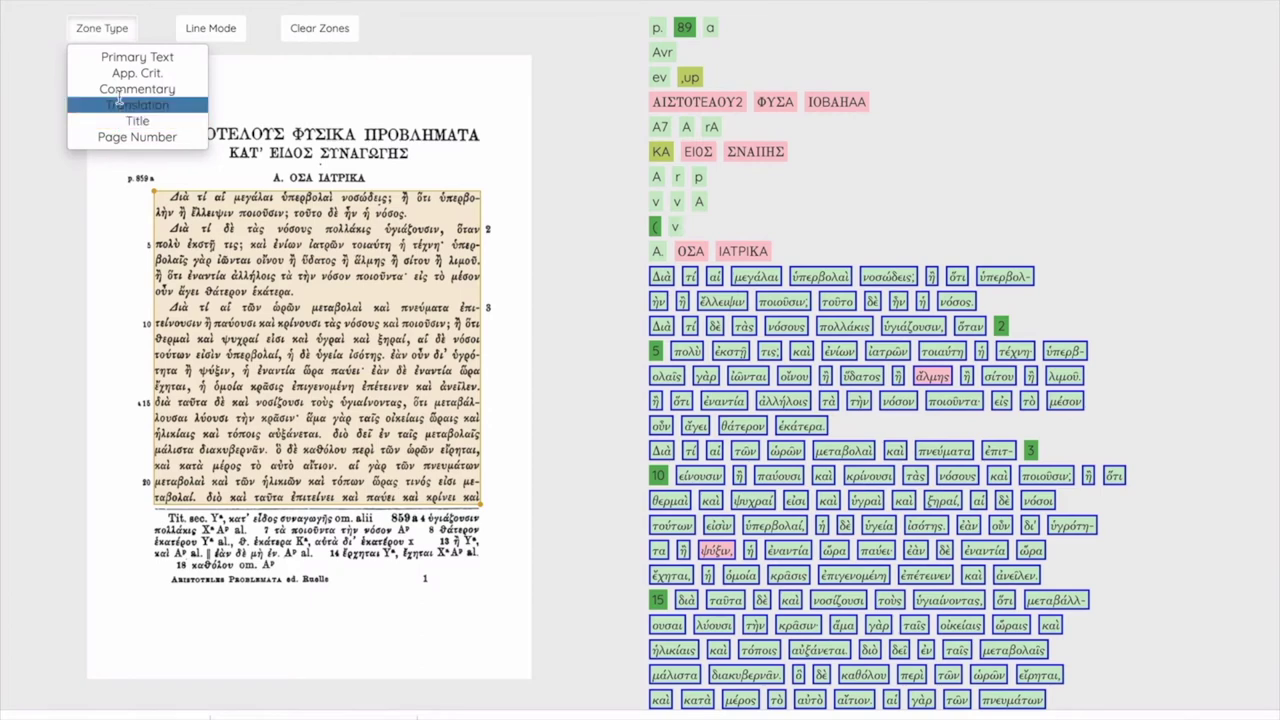
pyautogui.click(121, 74)
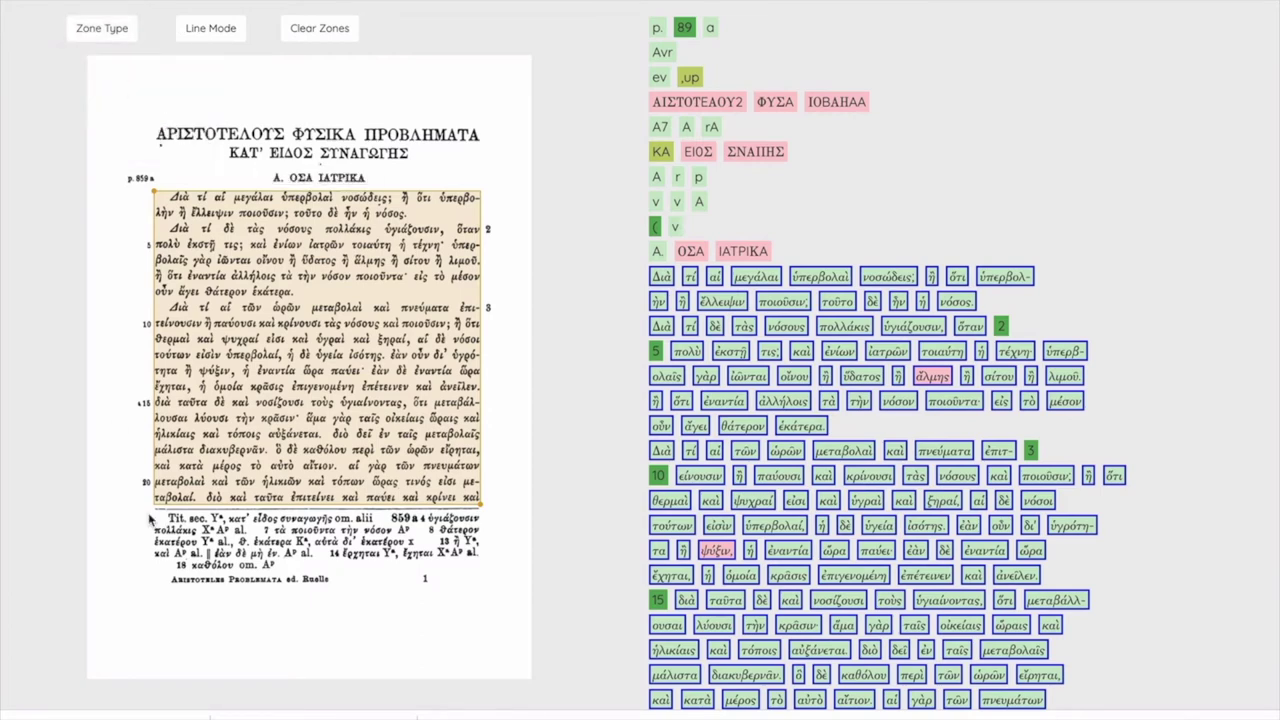
# Outline the footnote block at the foot of the page as an App. Crit. zone
pyautogui.moveTo(150, 517); pyautogui.dragTo(480, 569)
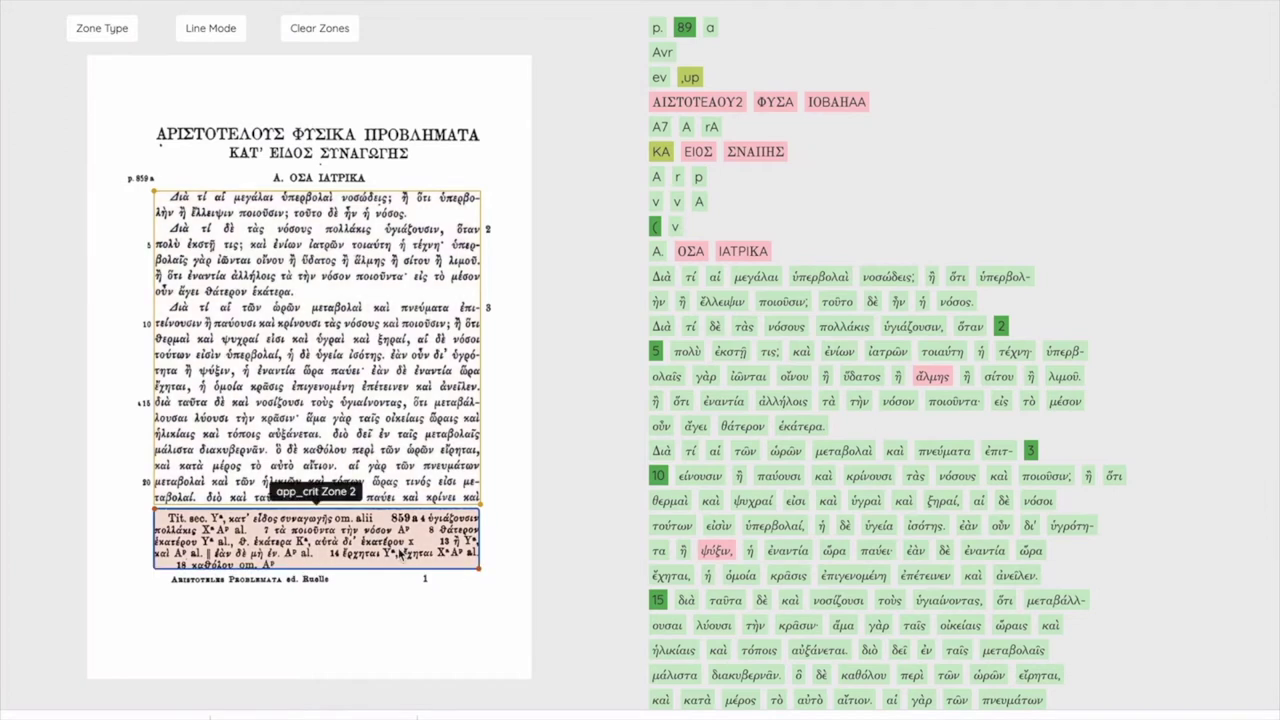
pyautogui.scroll(-3, 546, 554)
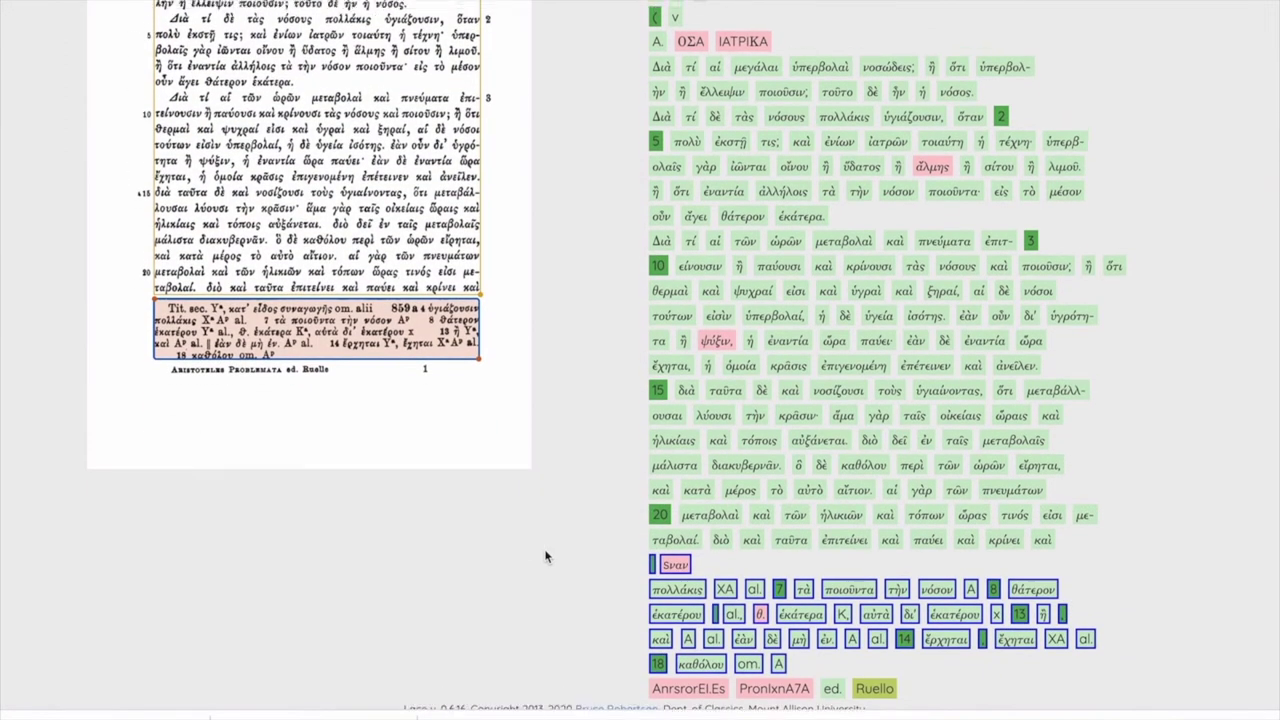
pyautogui.scroll(2, 546, 557)
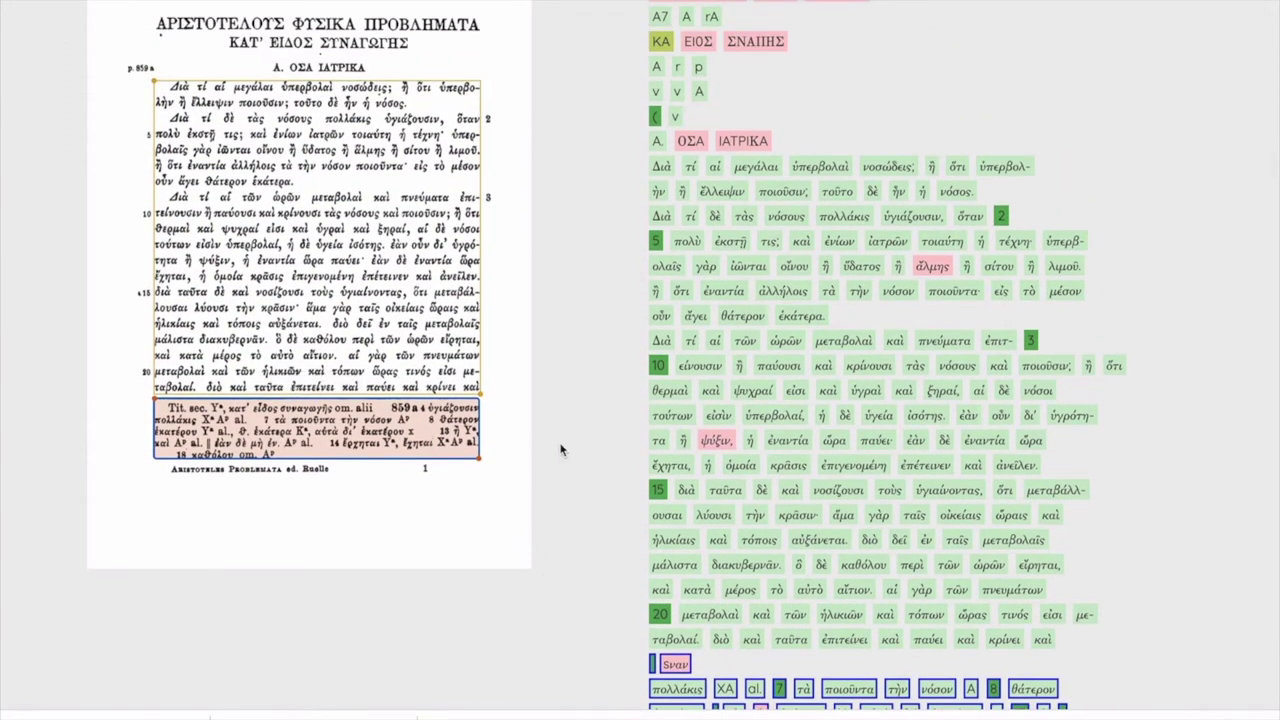
pyautogui.scroll(2, 561, 450)
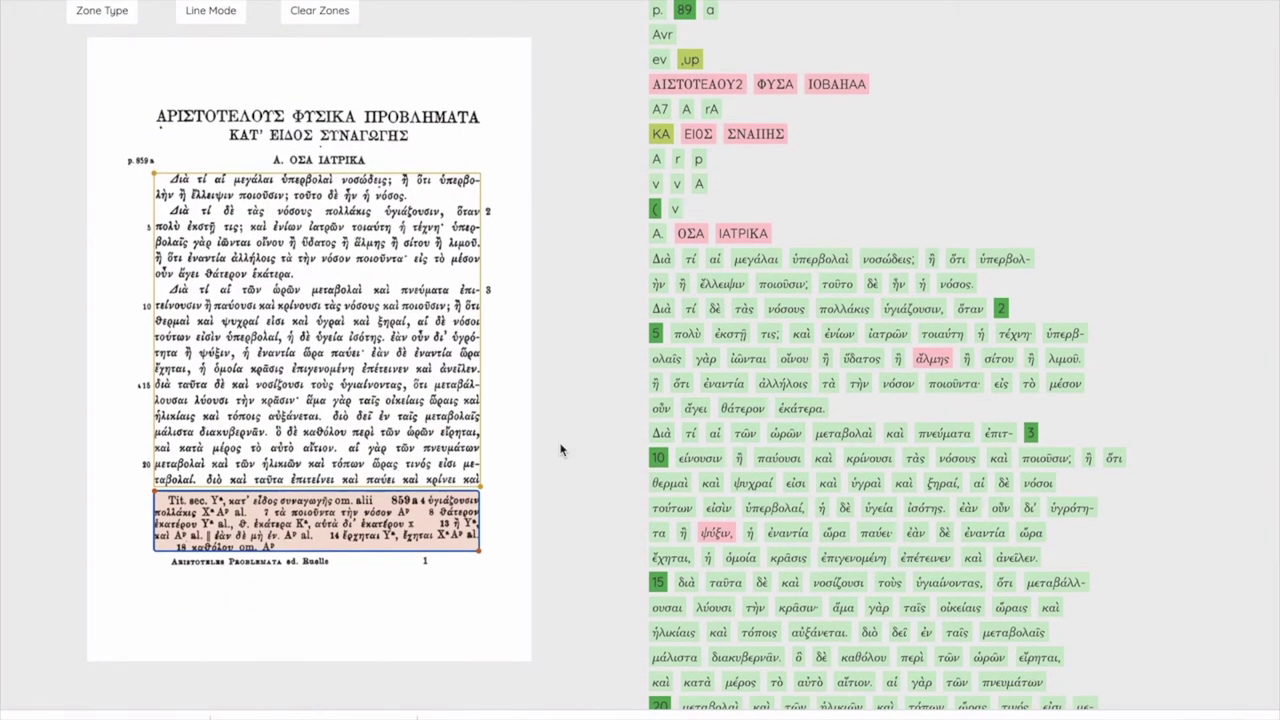
pyautogui.scroll(-2, 561, 450)
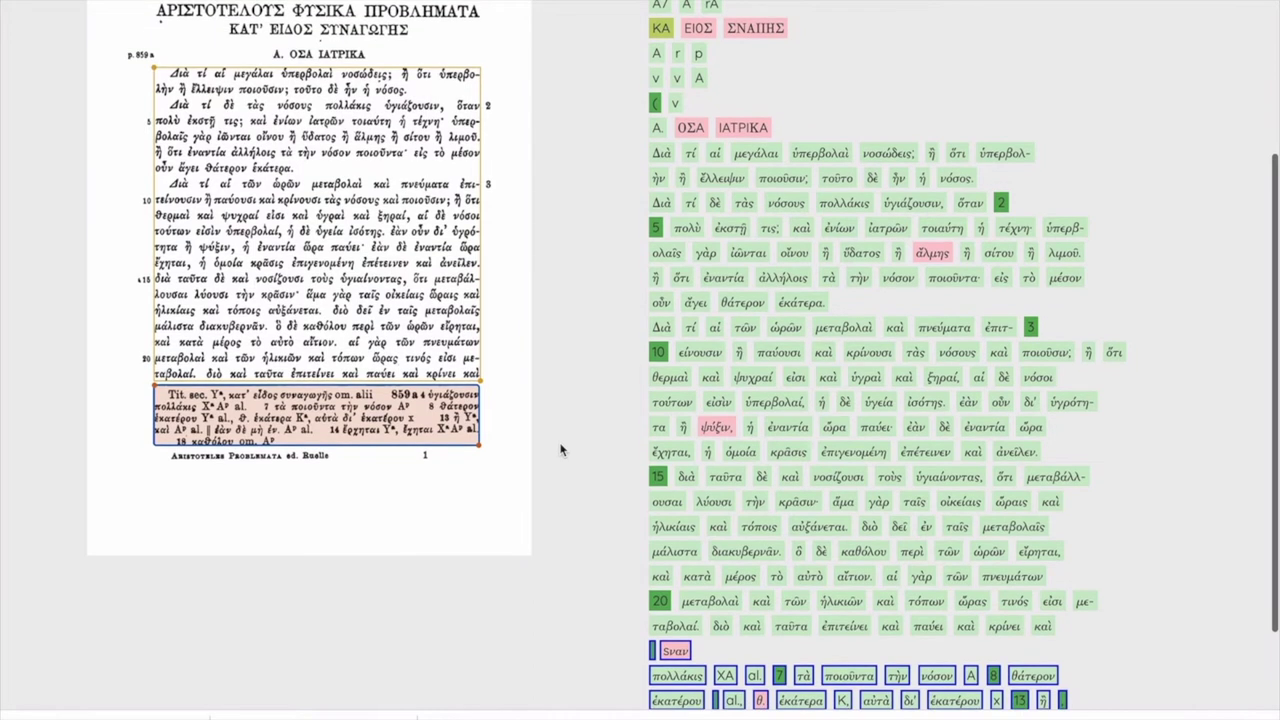
pyautogui.scroll(1, 561, 450)
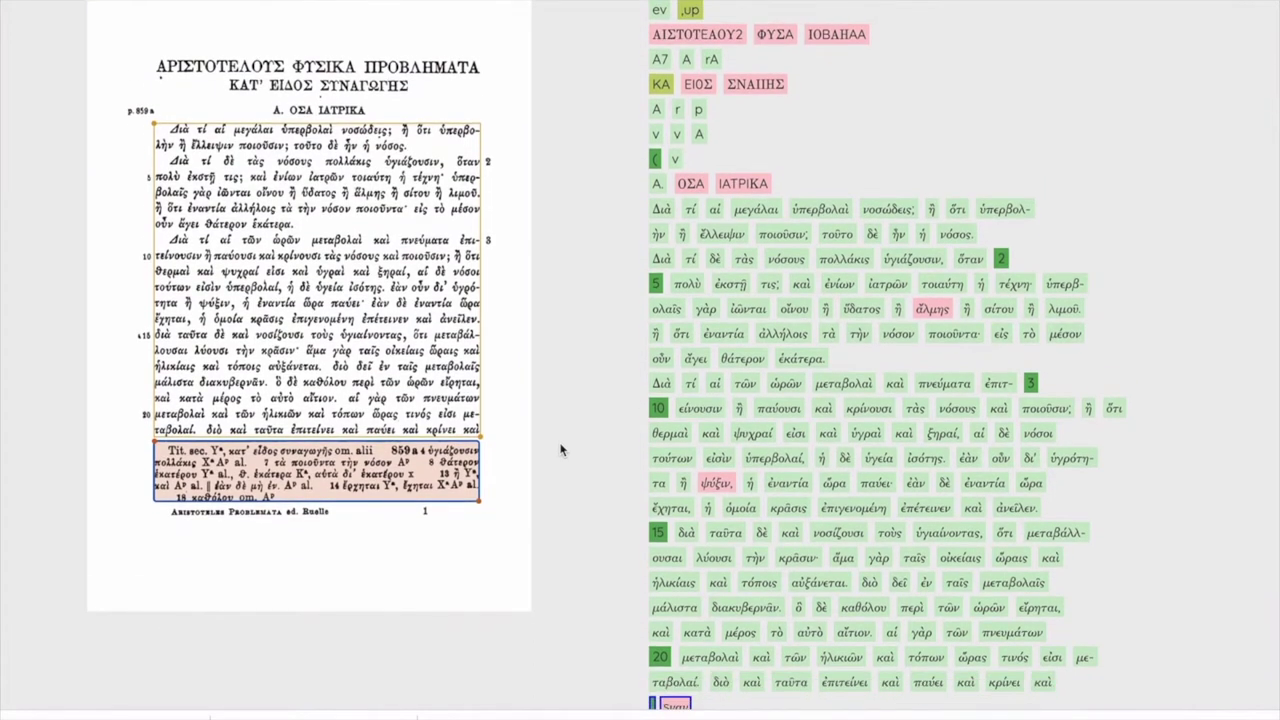
pyautogui.scroll(1, 561, 450)
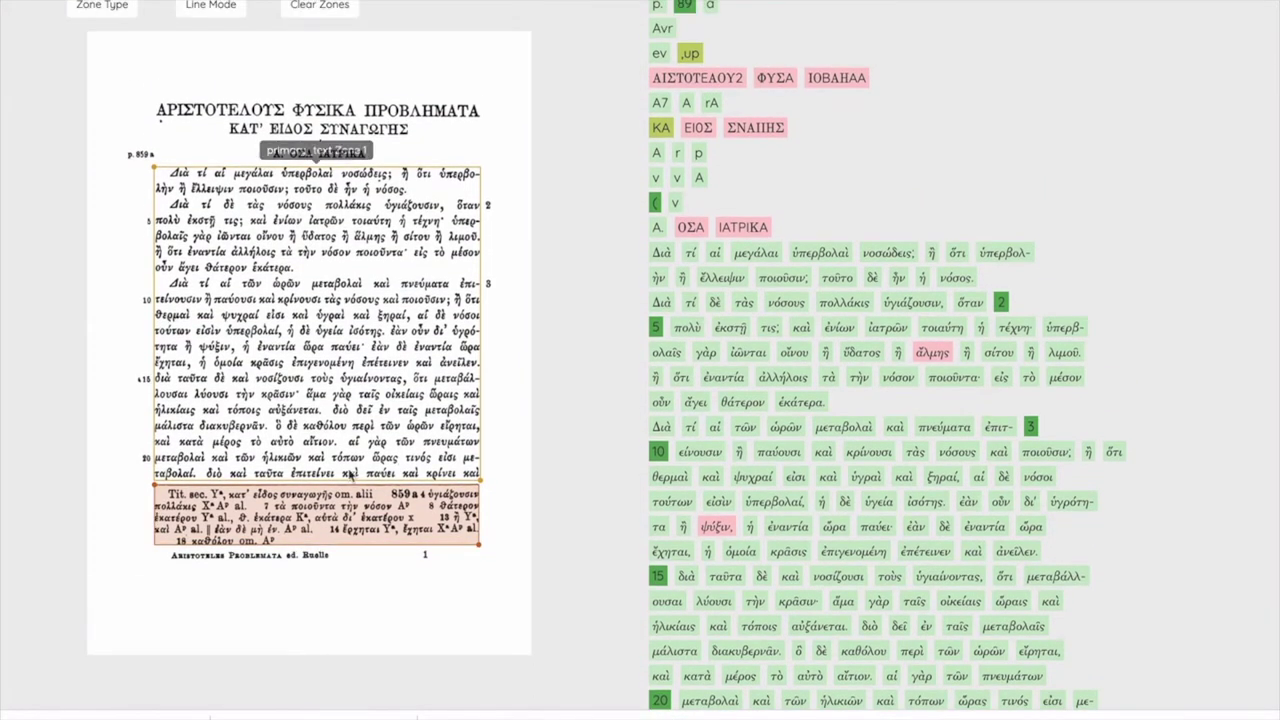
# Replace the primary text zone with a redrawn one over the main Greek block, deleting a stray zone
pyautogui.click(344, 353)
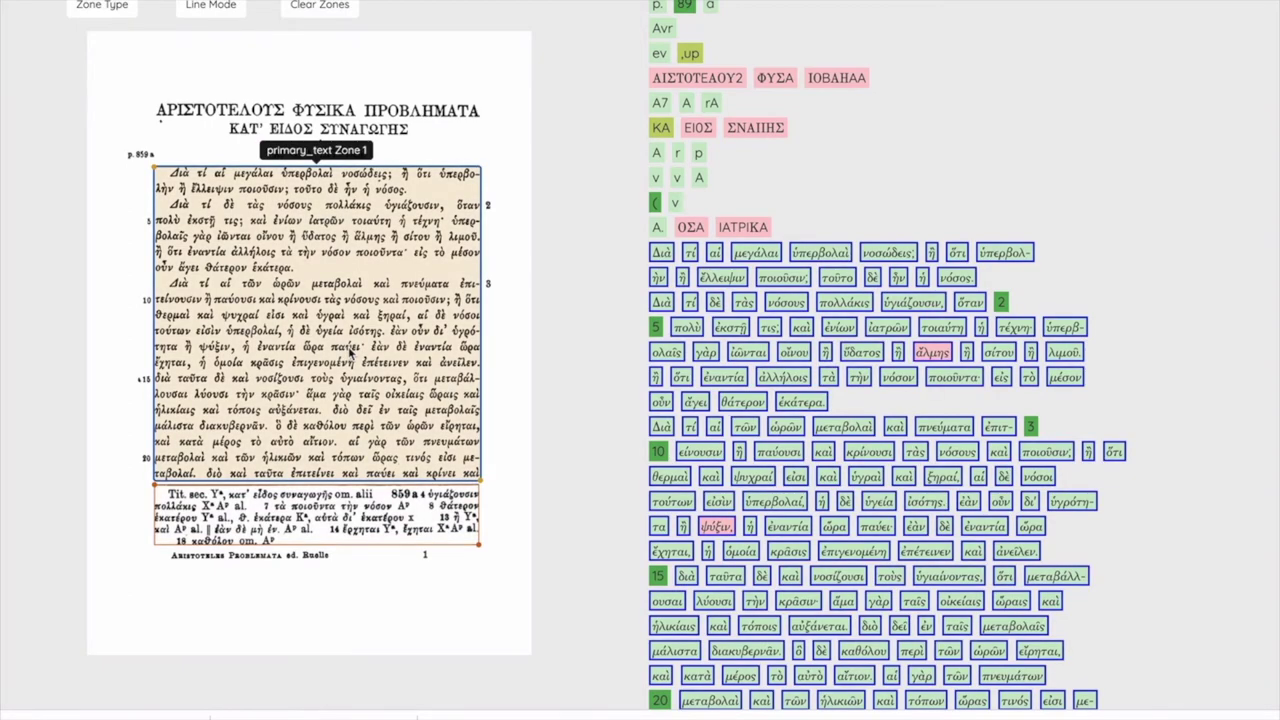
pyautogui.press('BackSpace')
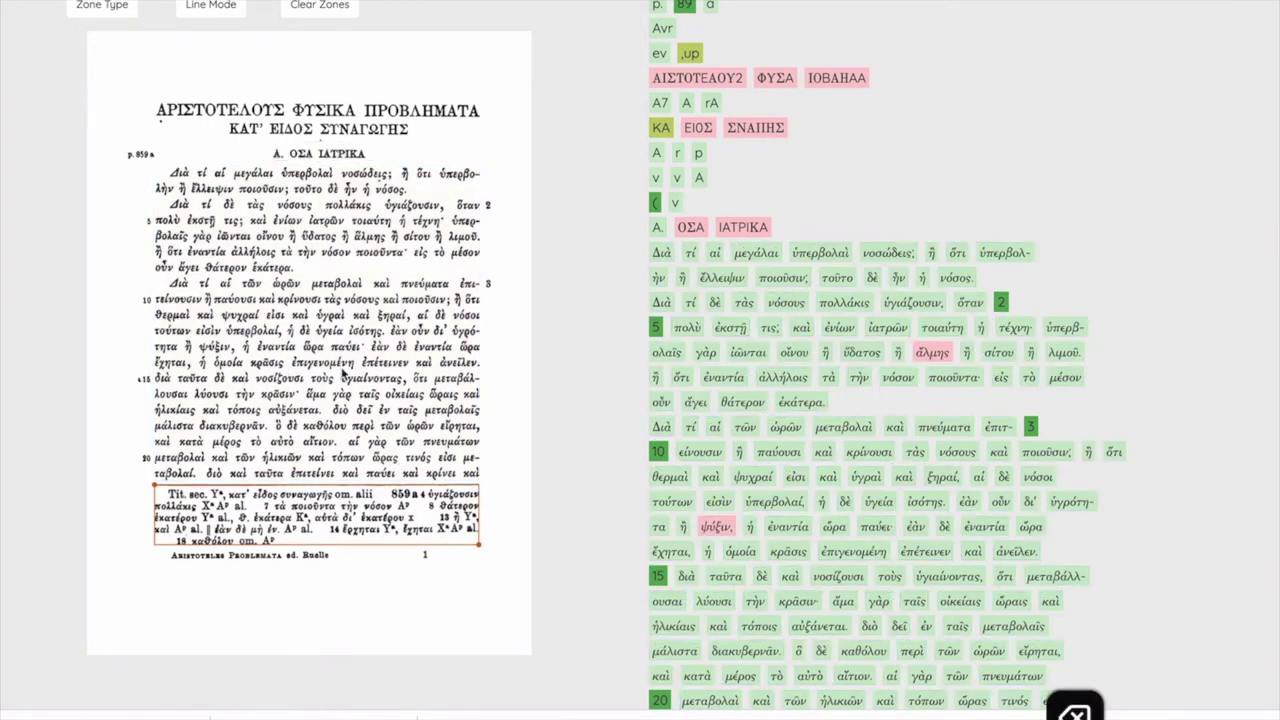
pyautogui.click(112, 8)
pyautogui.click(125, 33)
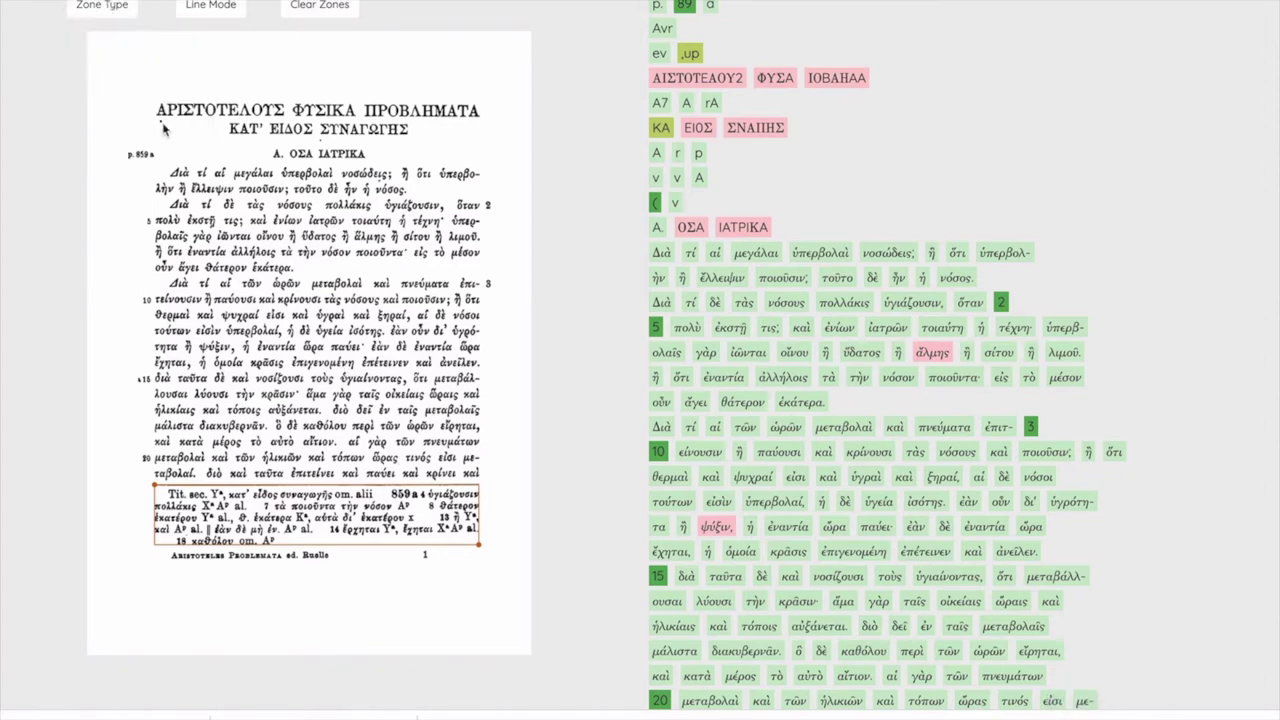
pyautogui.moveTo(172, 174); pyautogui.dragTo(476, 480)
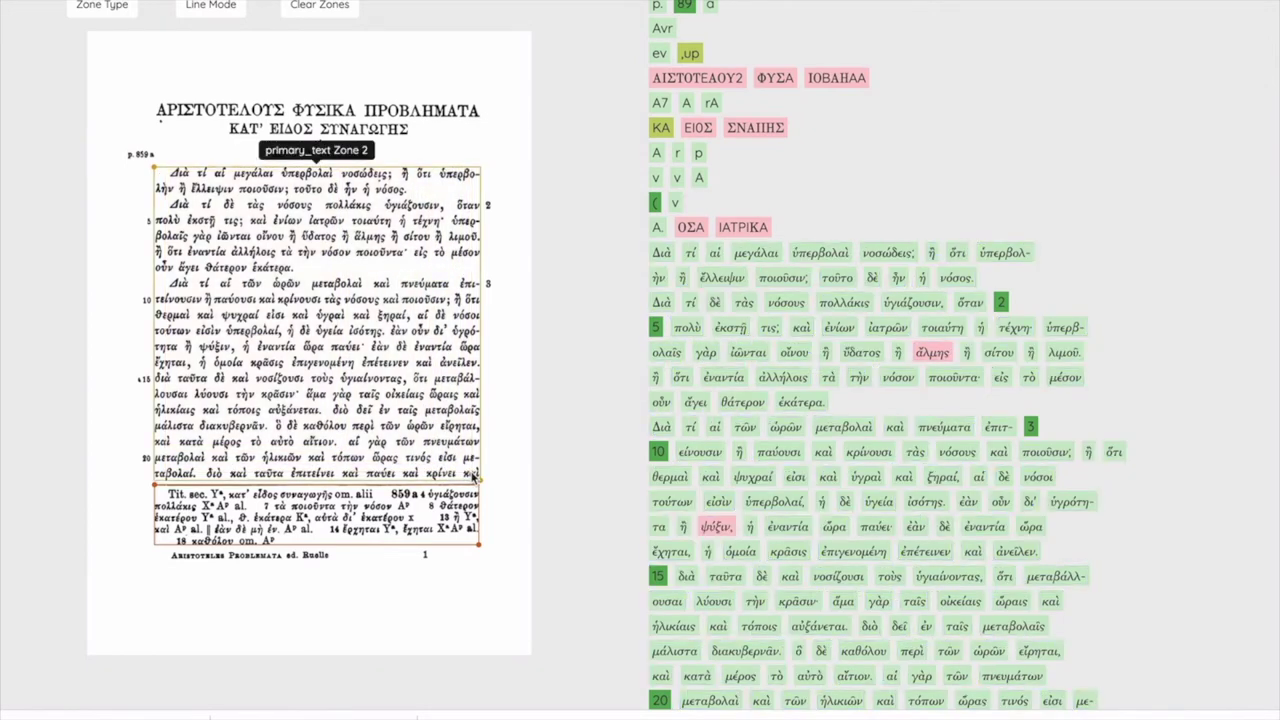
pyautogui.moveTo(173, 169); pyautogui.dragTo(185, 190)
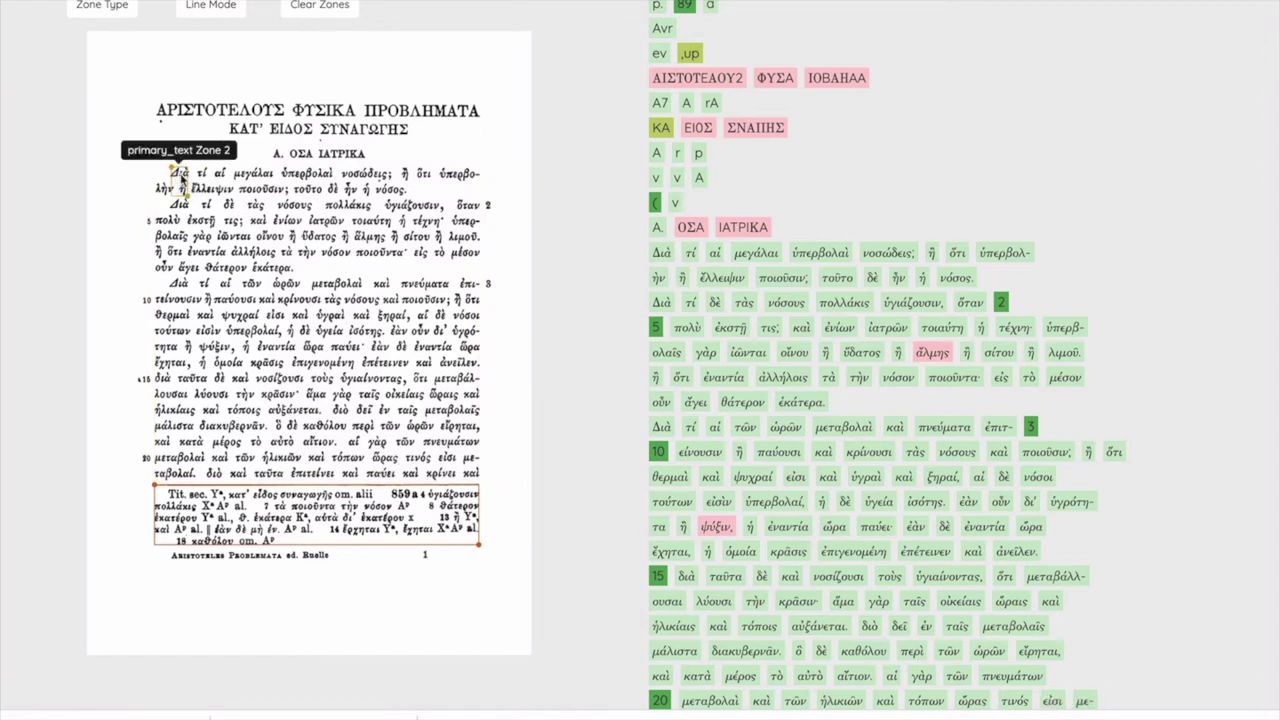
pyautogui.click(180, 177)
pyautogui.press('BackSpace')
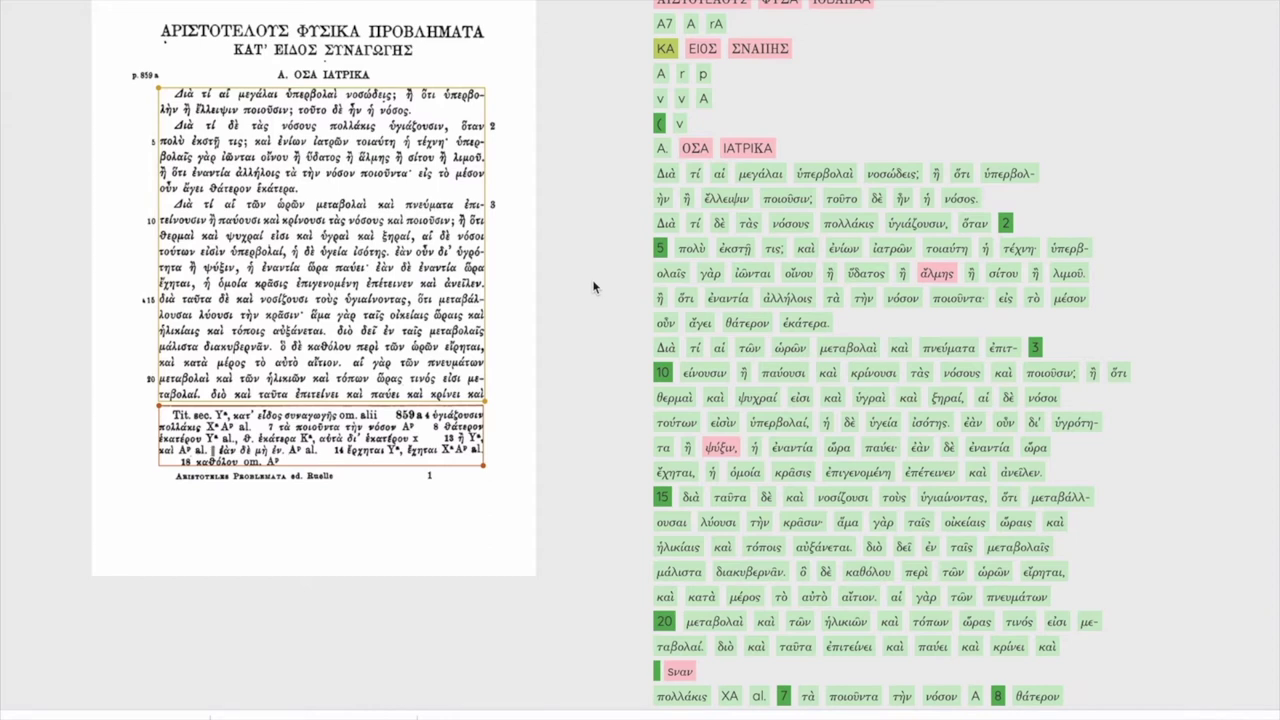
pyautogui.scroll(1, 600, 270)
# Accept the first-line words Διὰ, τί, αἱ, μεγάλαι and ὑπερβολαὶ against the scan
pyautogui.click(665, 206)
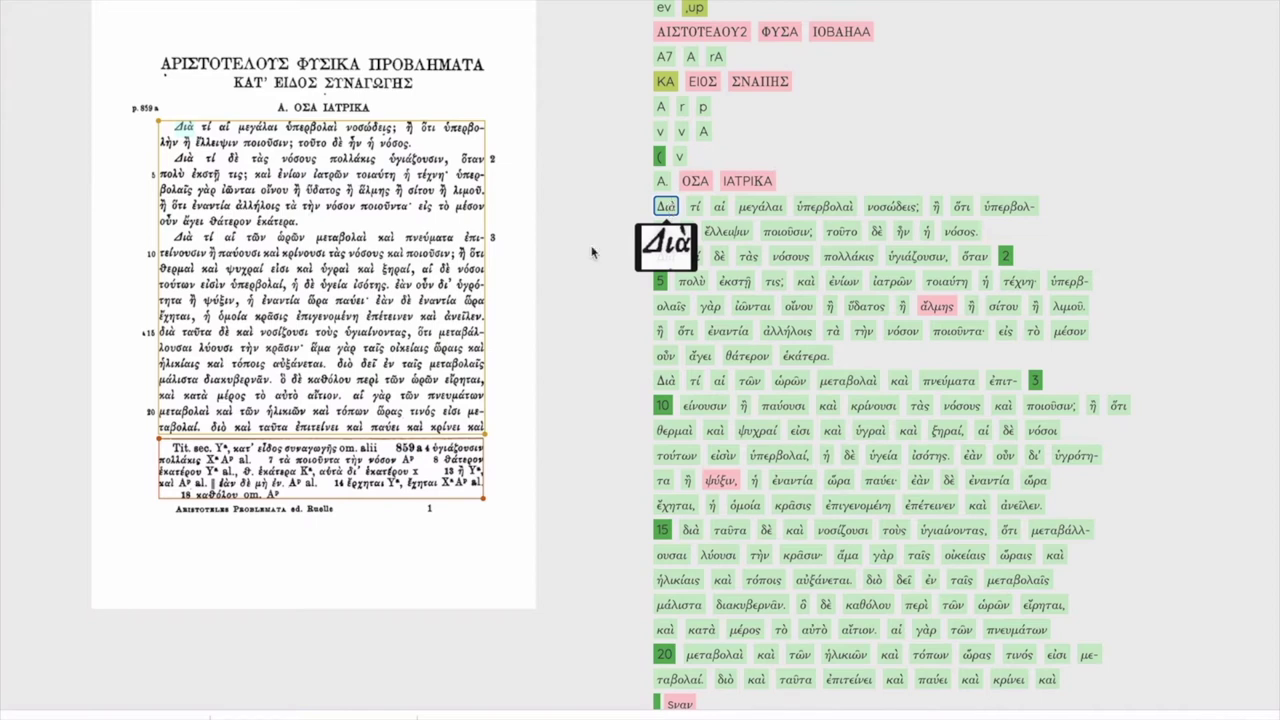
pyautogui.press('Return')
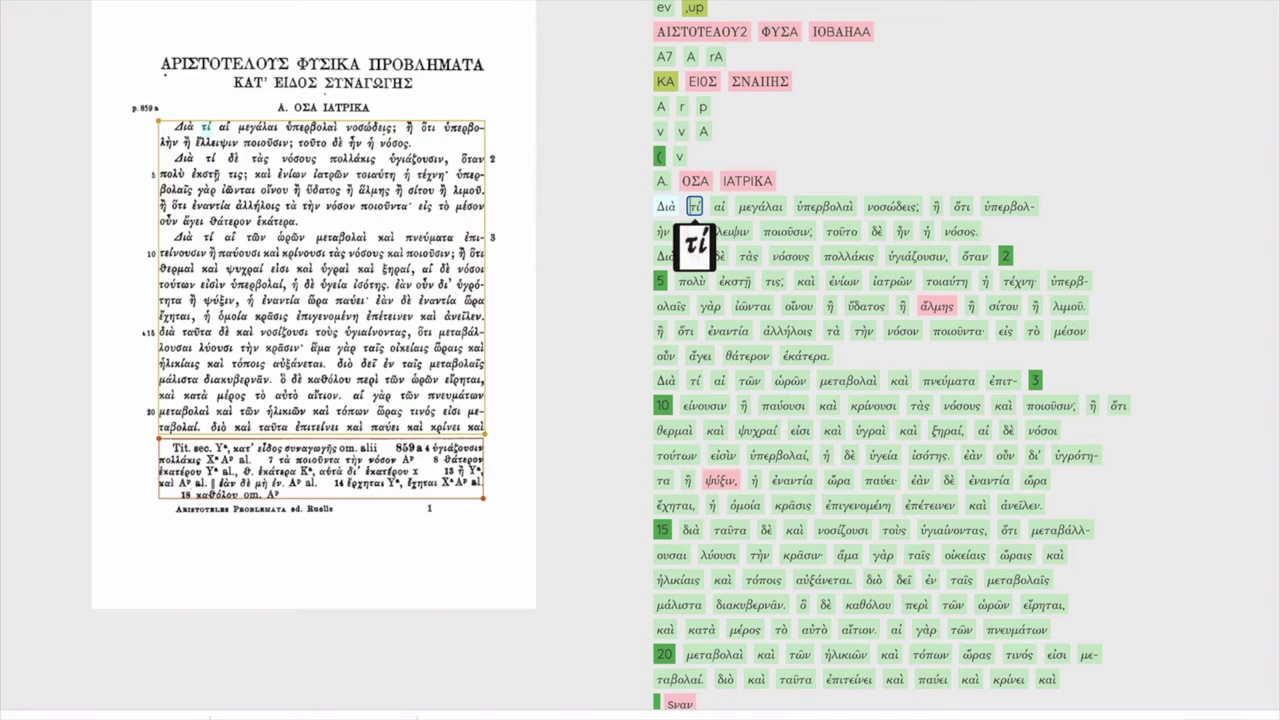
pyautogui.press('Return')
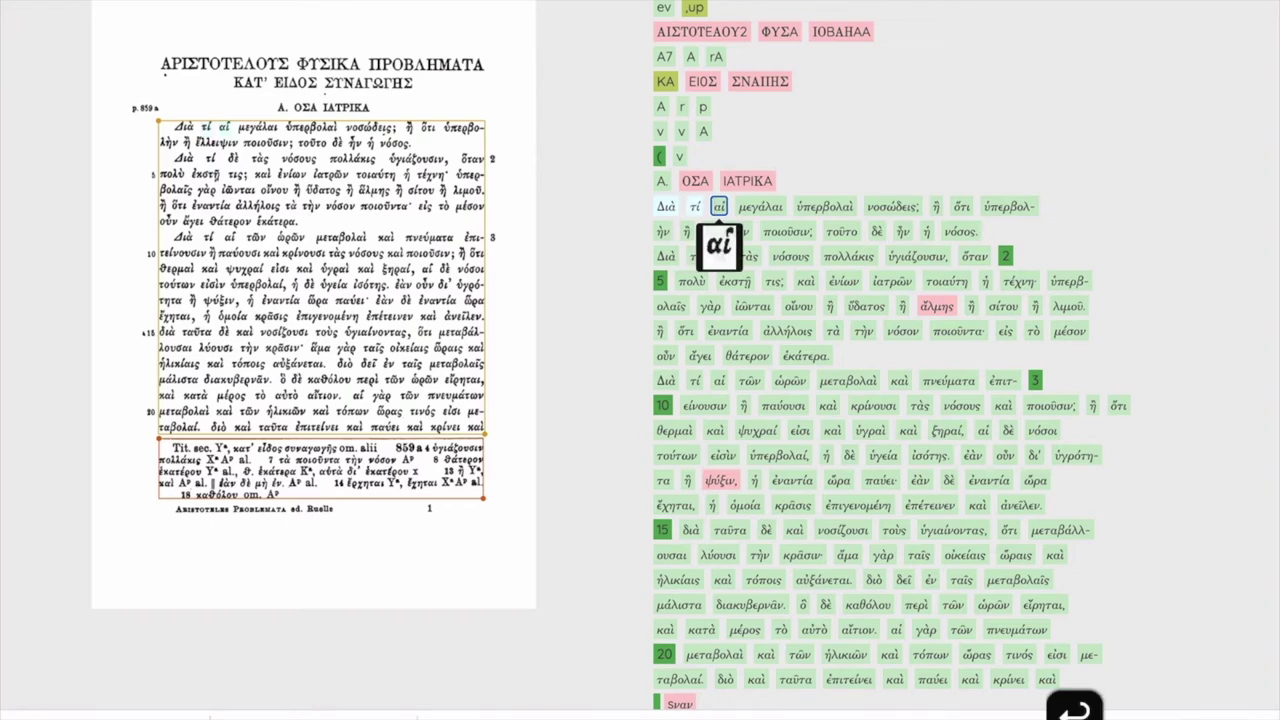
pyautogui.press('Return')
pyautogui.press('Return')
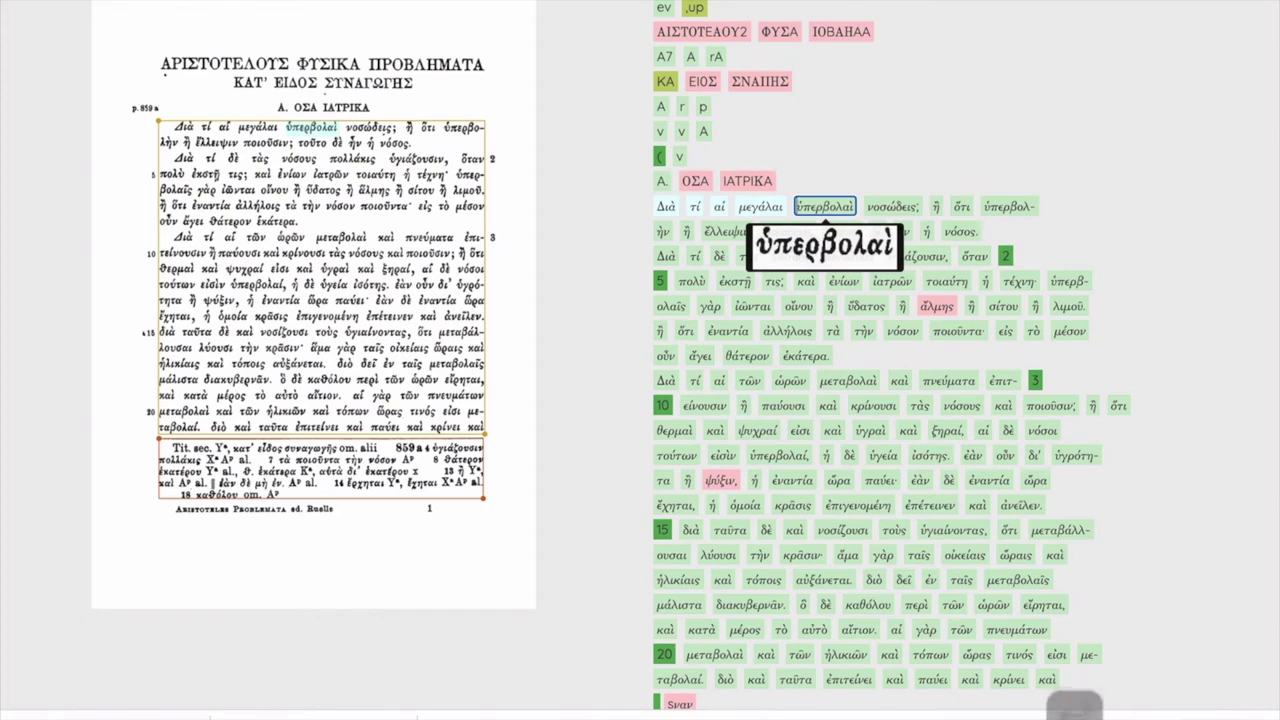
pyautogui.press('Return')
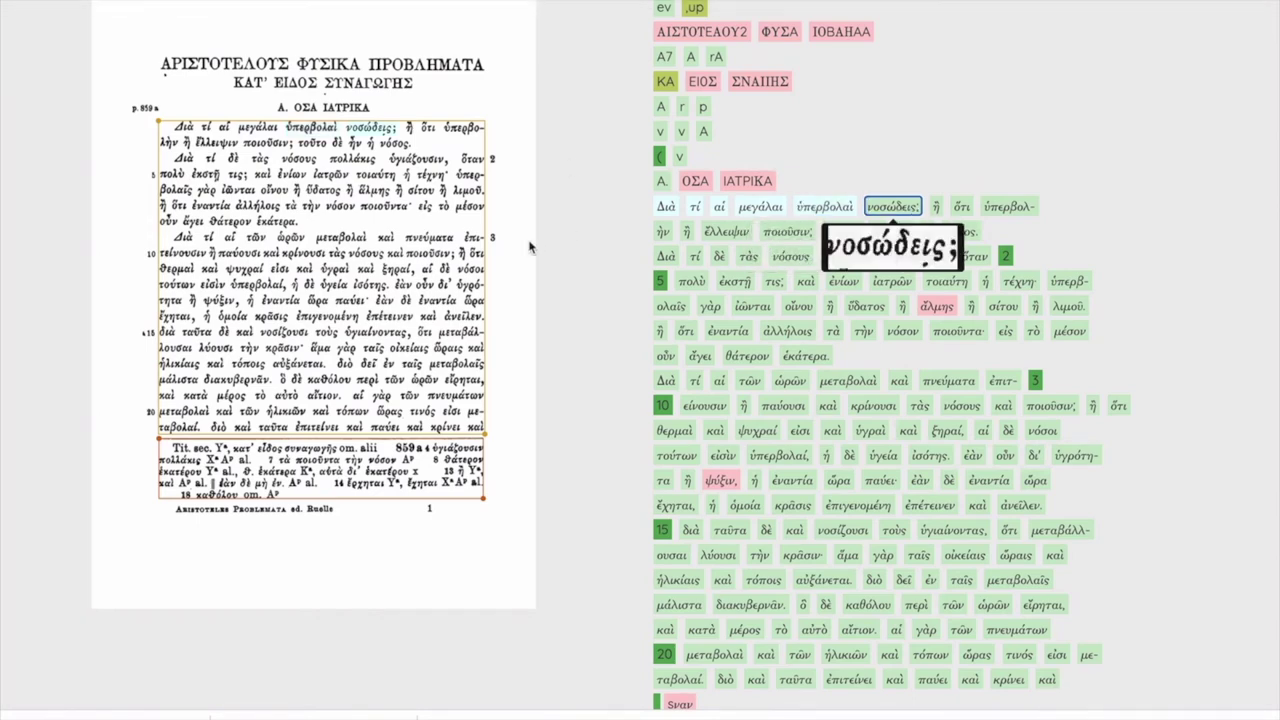
# Accept νοσώδεις;, ἢ, ὅτι and ὑπερβολ-, then bring up the options for ἦν
pyautogui.click(366, 265)
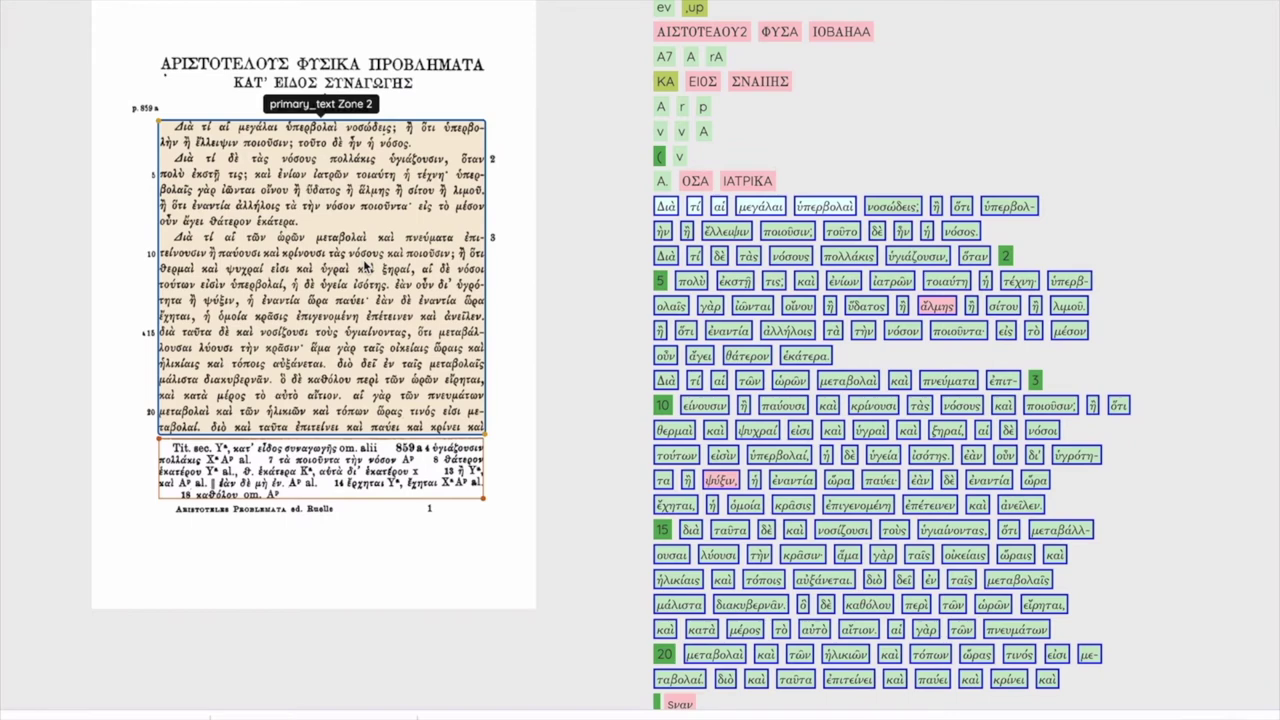
pyautogui.moveTo(889, 205)
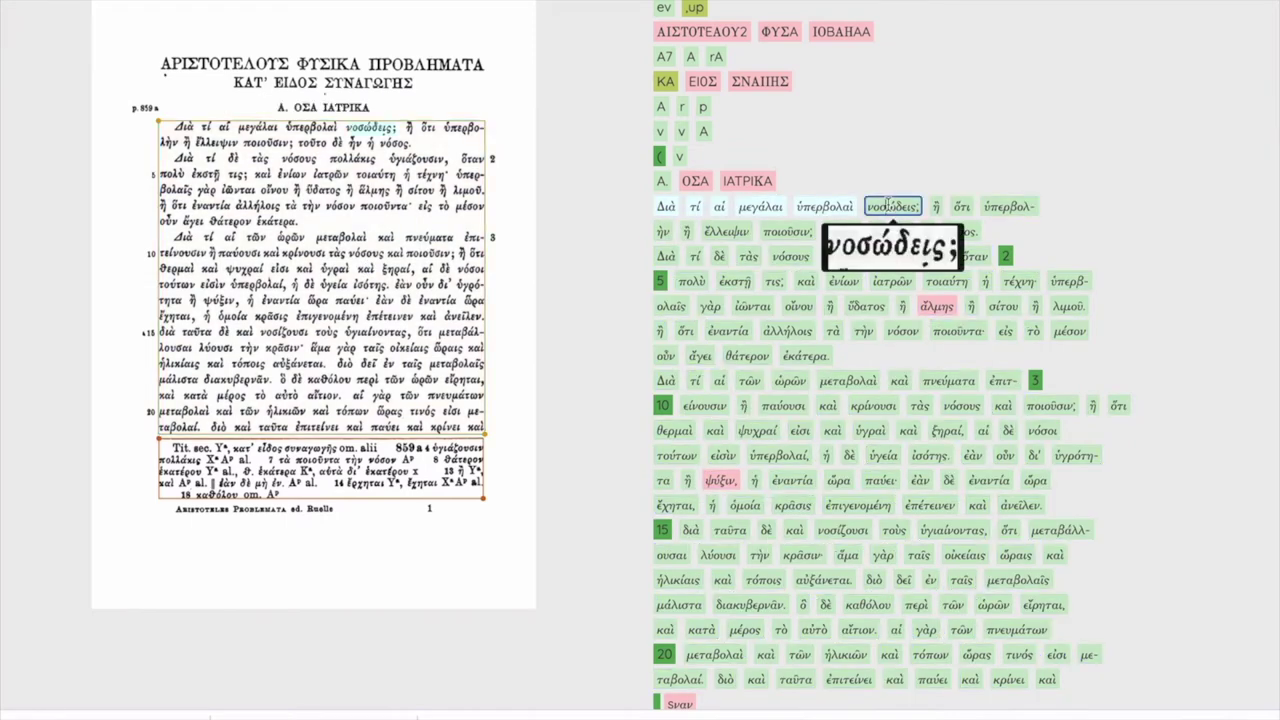
pyautogui.press('Return')
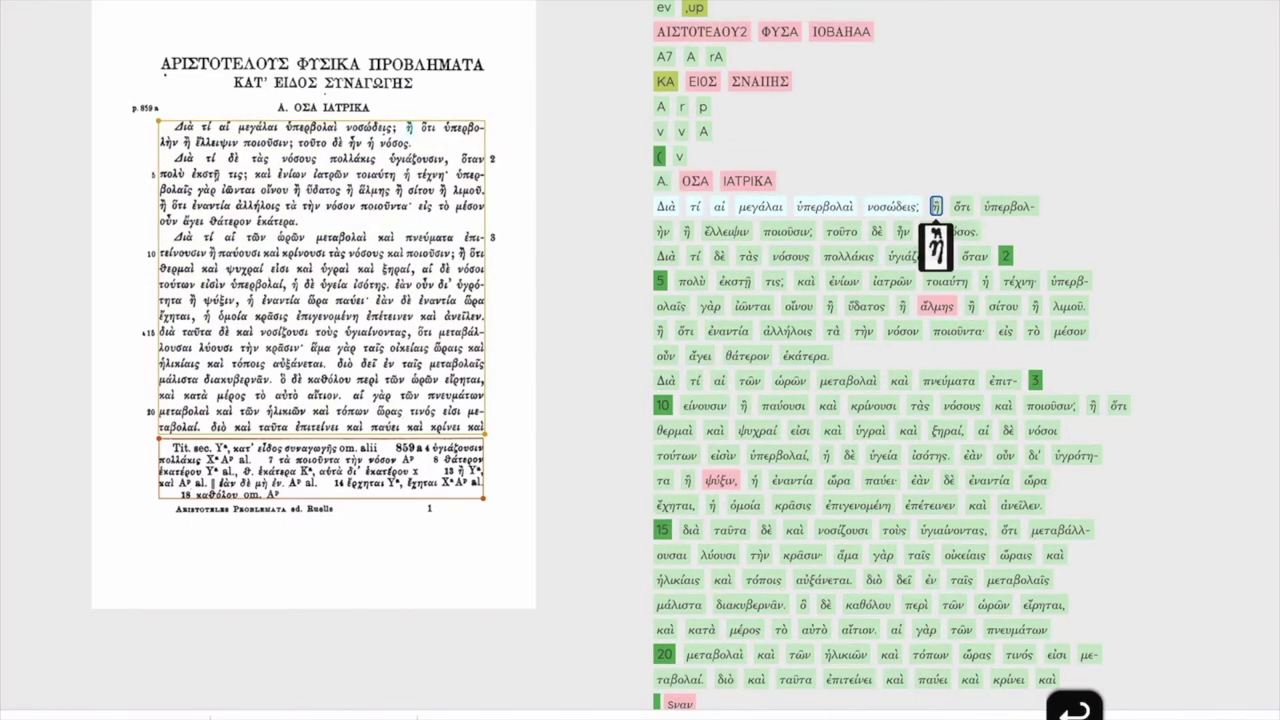
pyautogui.press('Return')
pyautogui.press('Return')
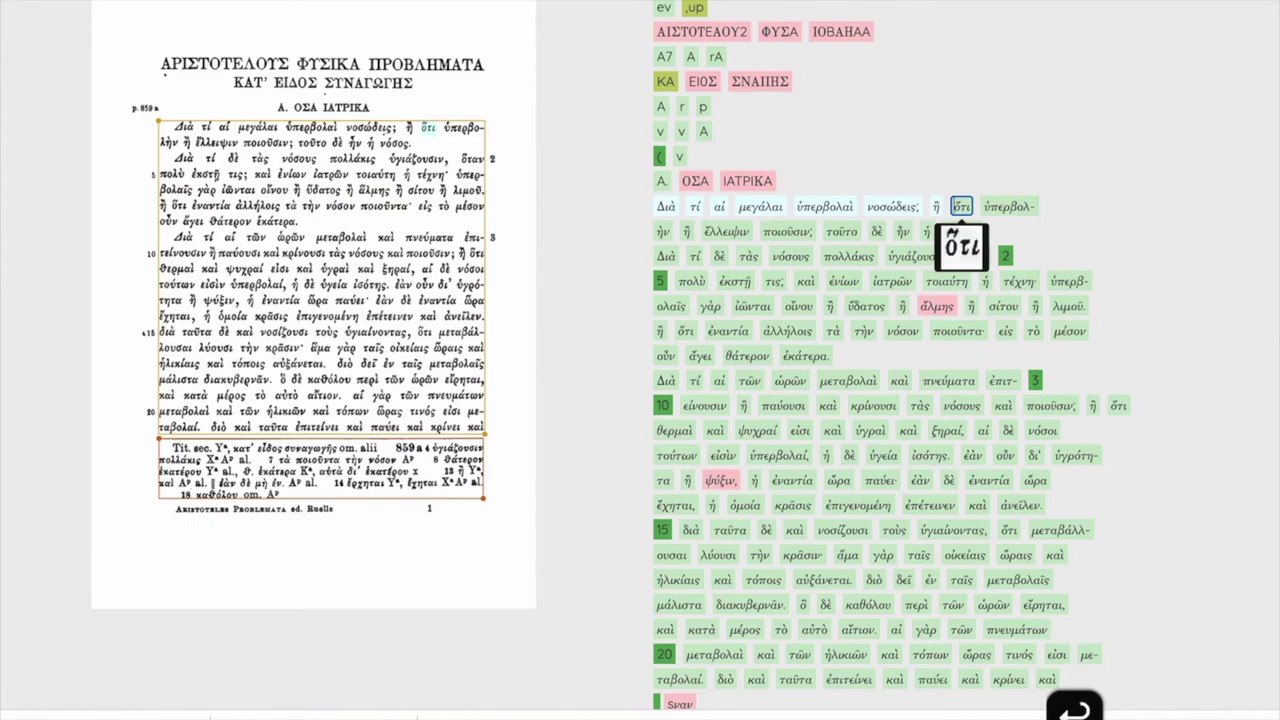
pyautogui.press('Return')
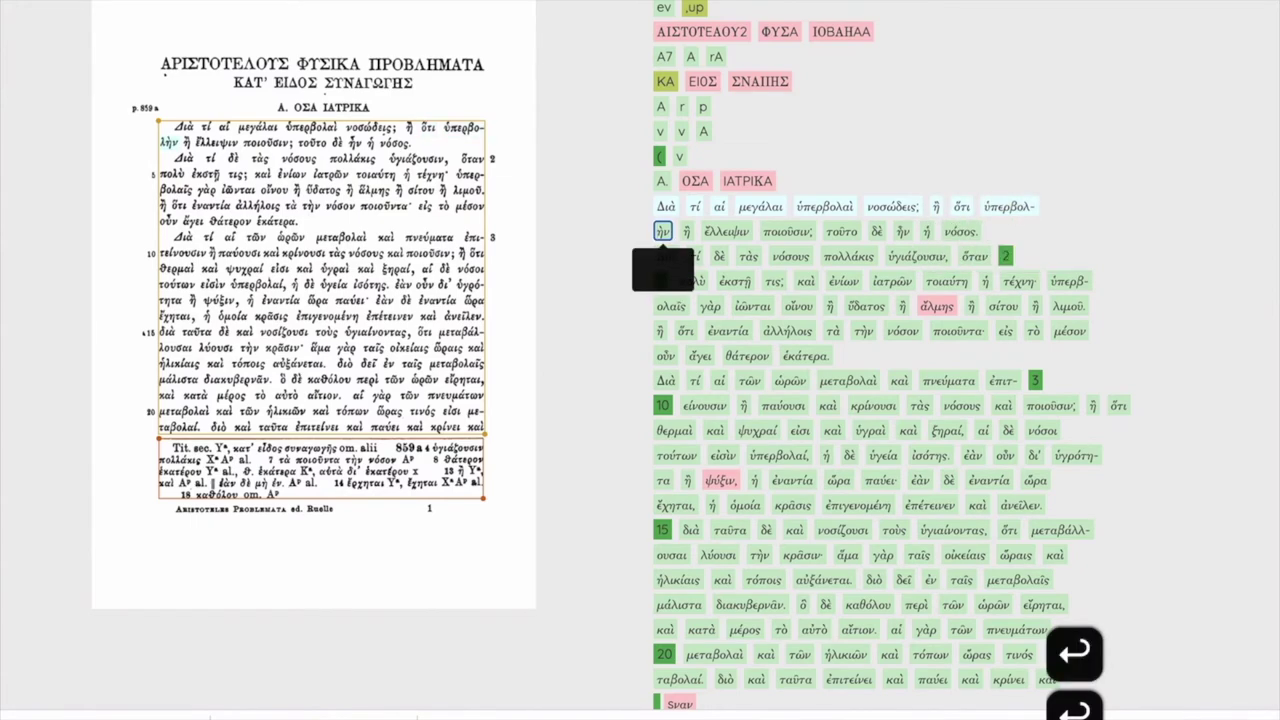
pyautogui.rightClick(662, 230)
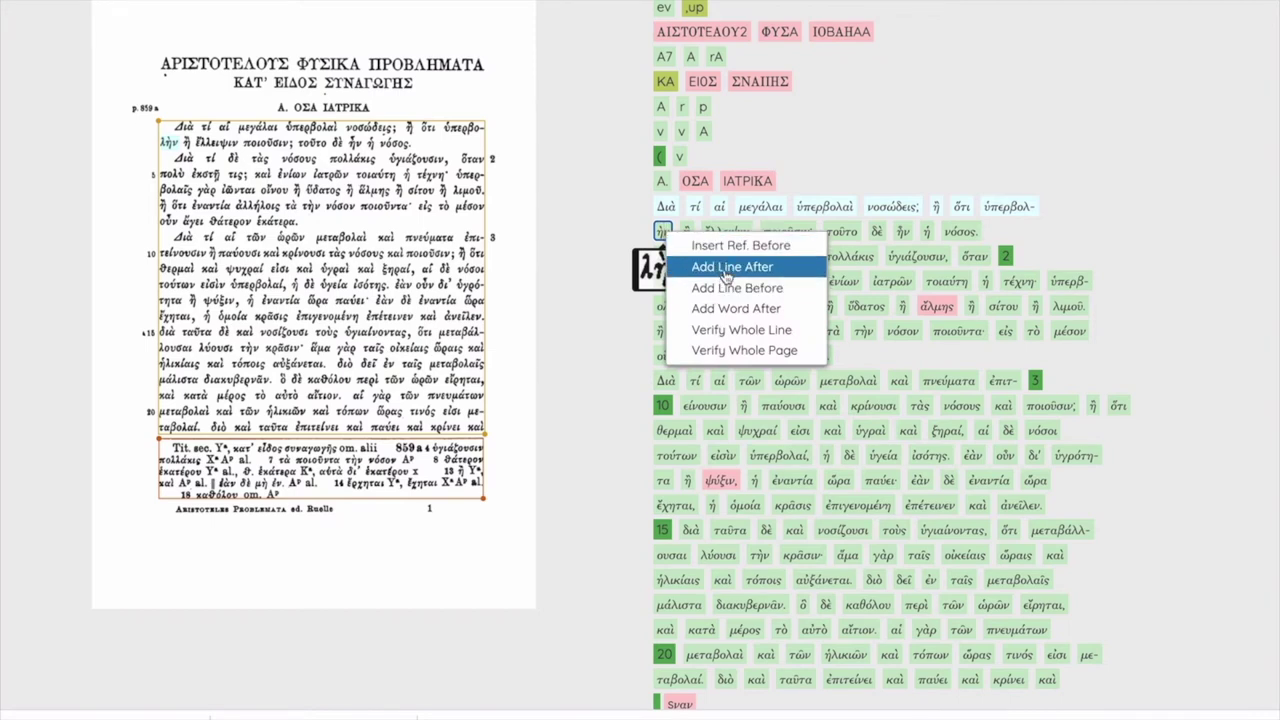
# Mark the lines beginning ἦν and Διὰ τί δὲ, and line 5, as verified
pyautogui.click(727, 330)
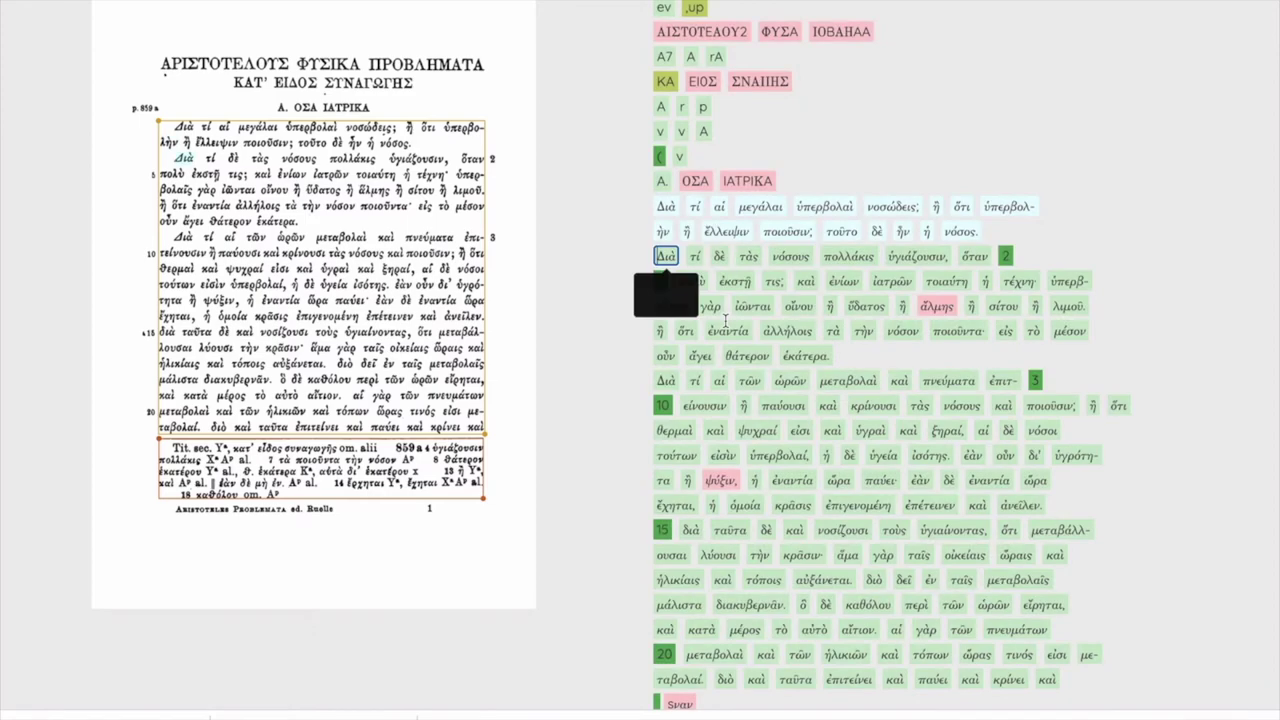
pyautogui.press('Menu')
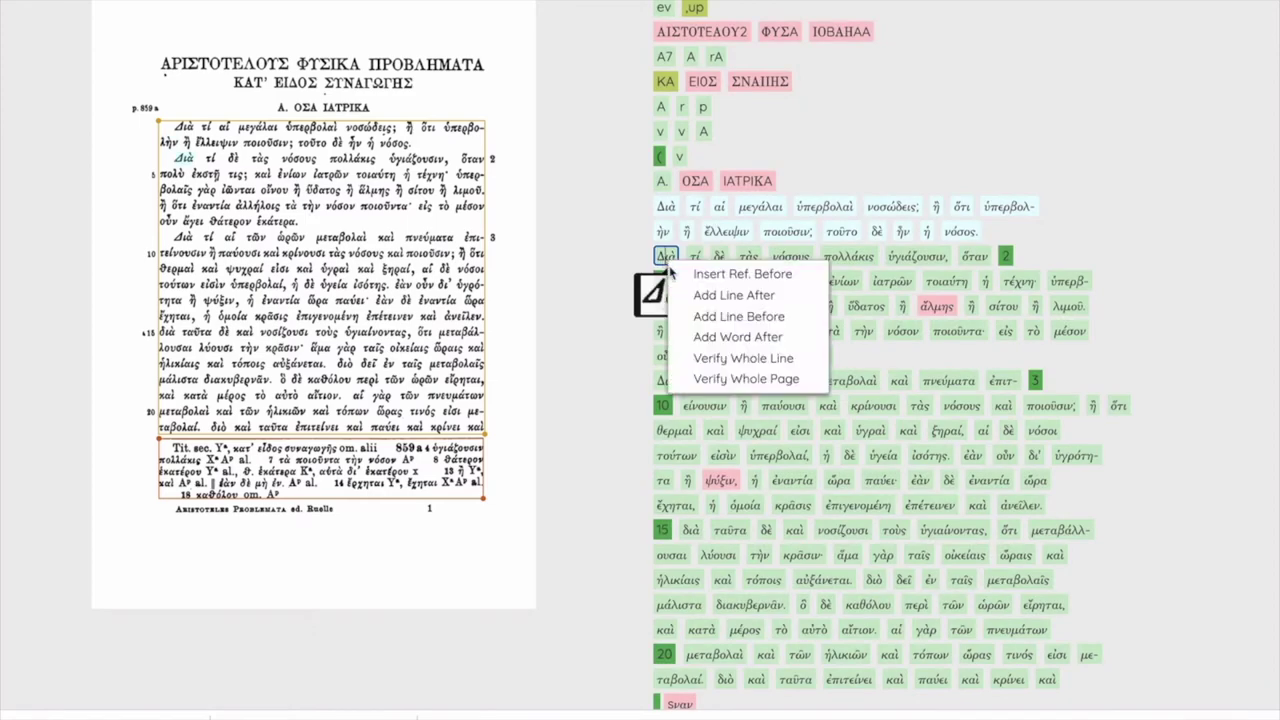
pyautogui.click(695, 353)
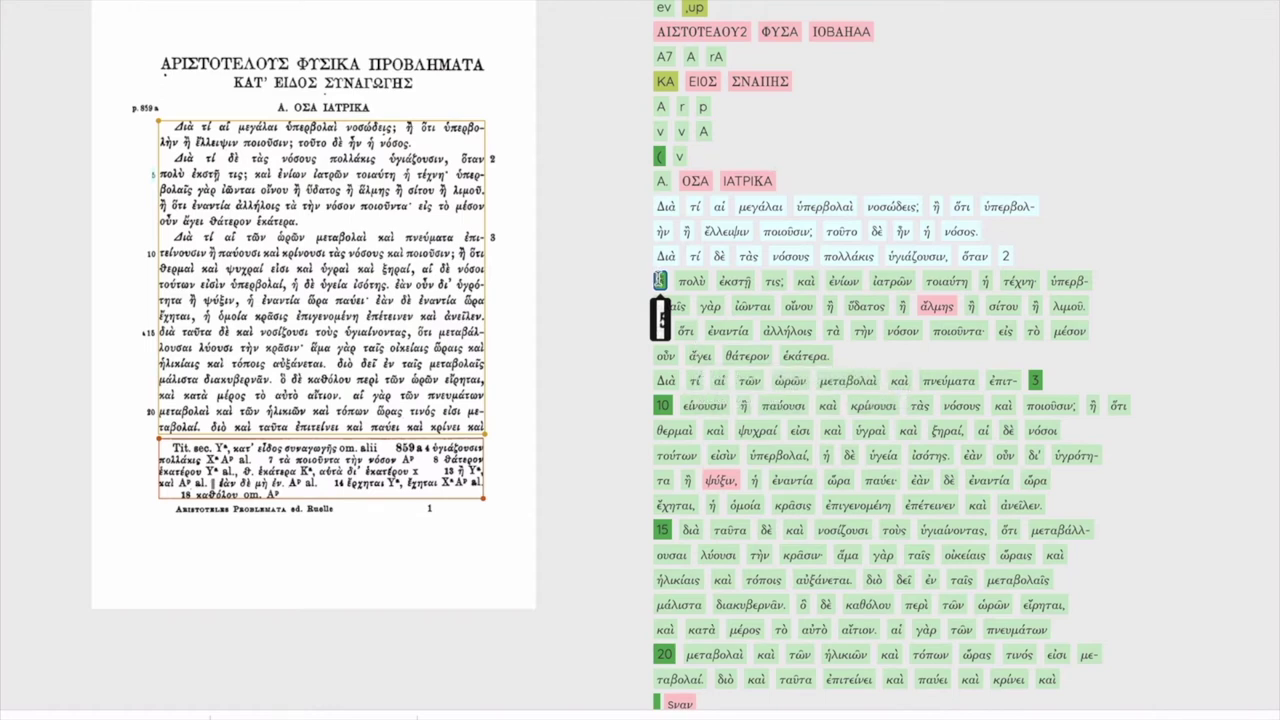
pyautogui.rightClick(660, 281)
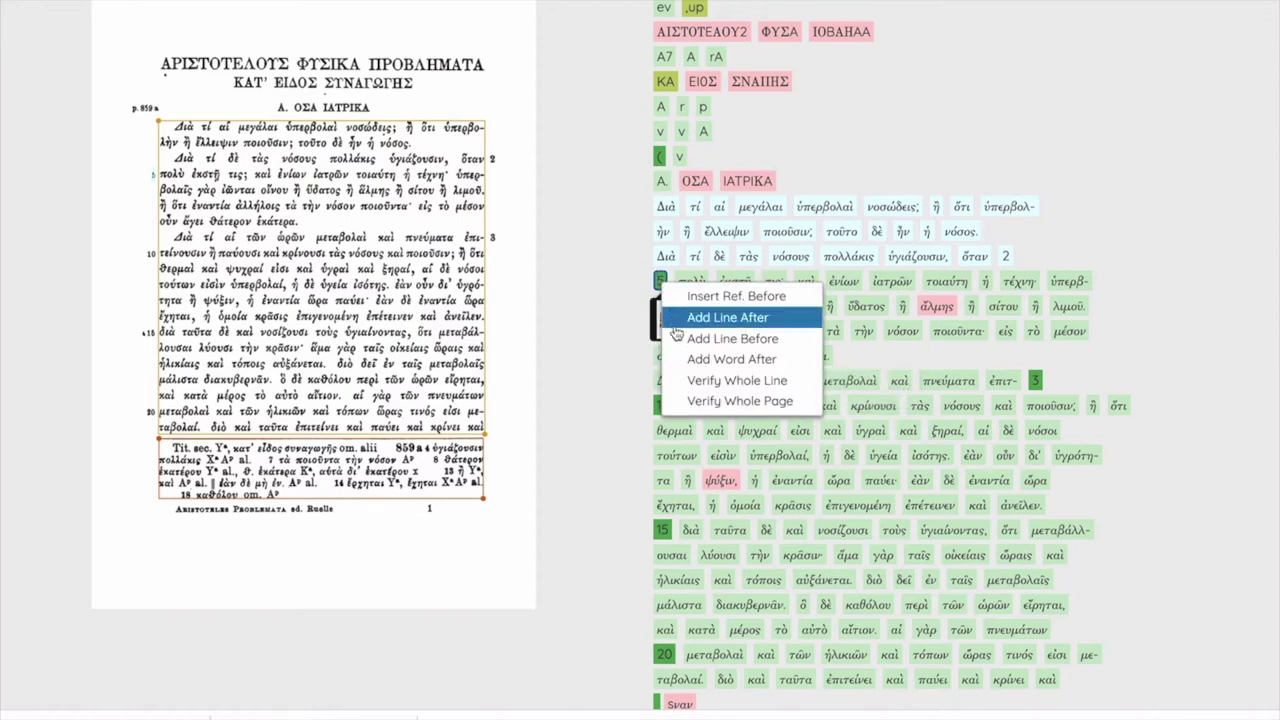
pyautogui.click(681, 387)
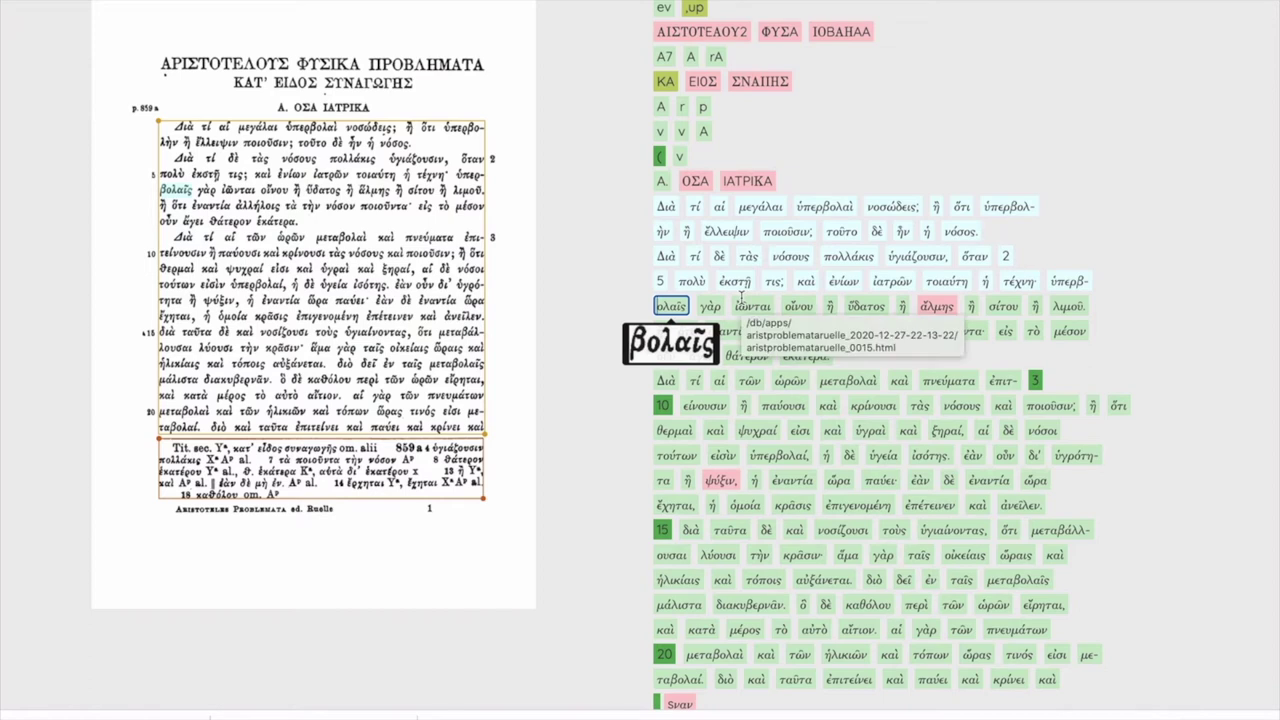
# Check ὑπερβ-/ολαῖς against the scan, fix the breathing on ἅλμης with ῞, and go to page 16
pyautogui.click(1073, 280)
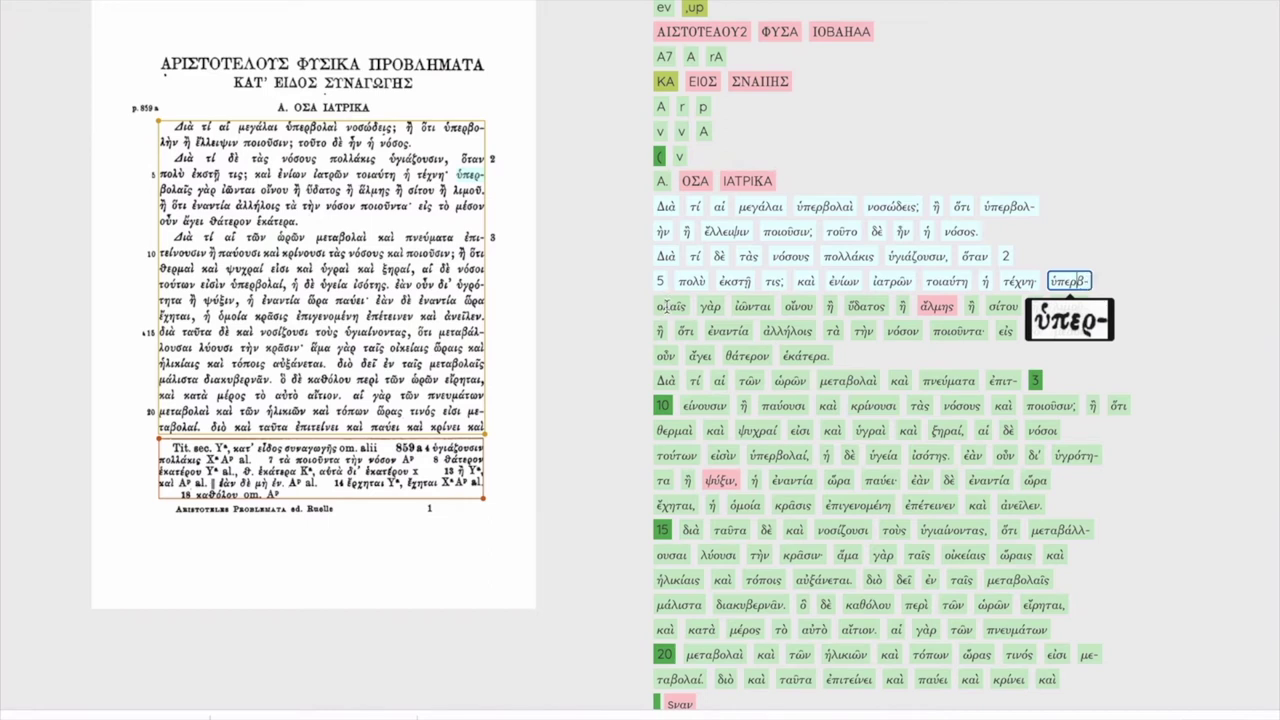
pyautogui.click(1078, 281)
pyautogui.click(937, 307)
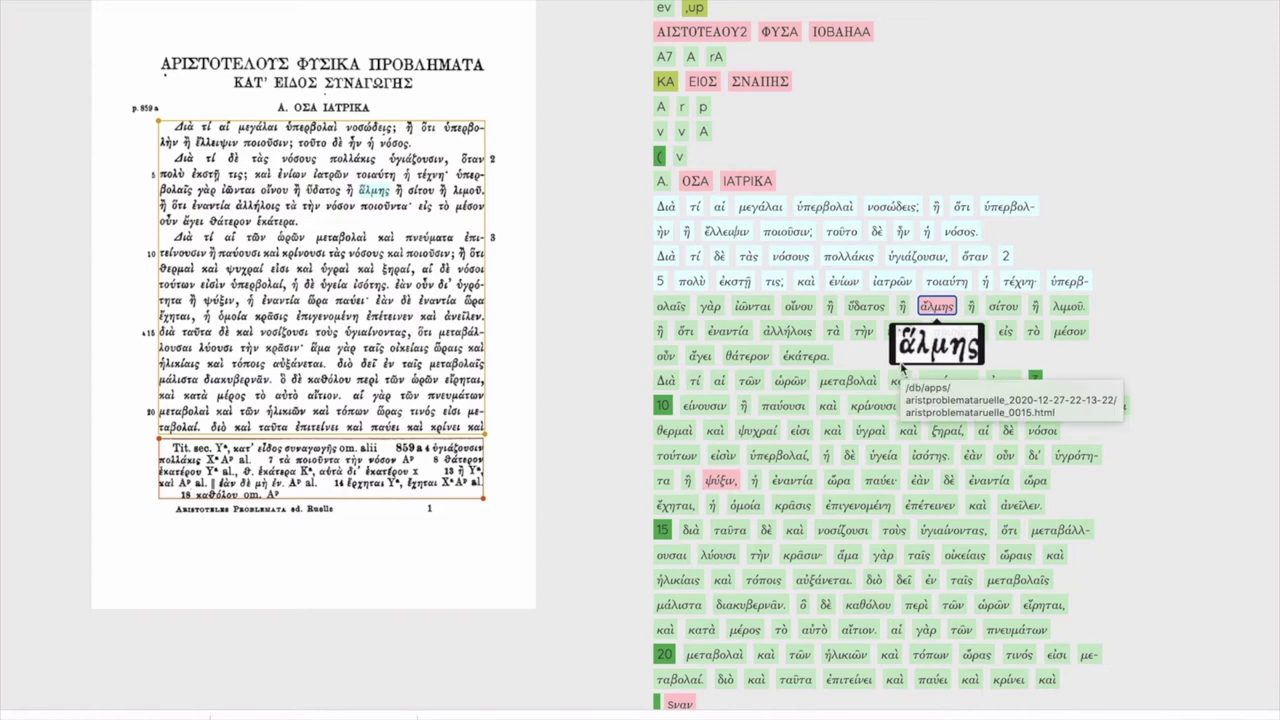
pyautogui.press('BackSpace')
pyautogui.press('BackSpace')
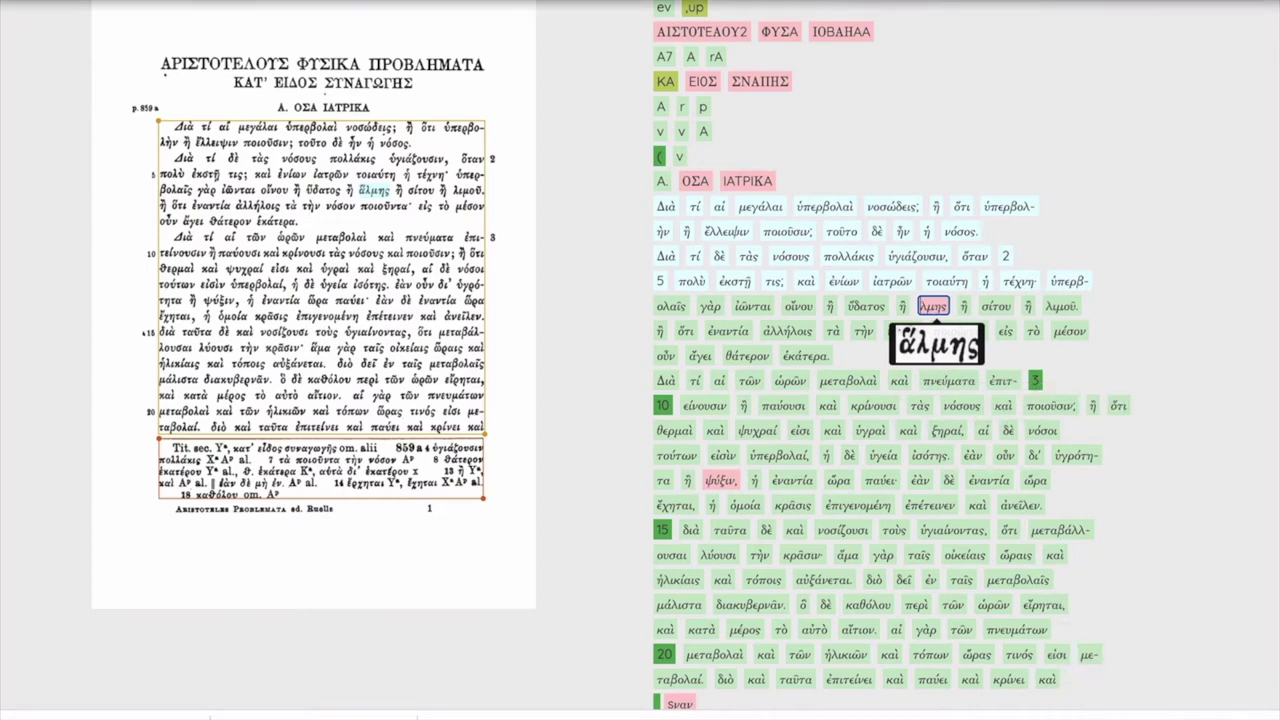
pyautogui.write('῞')
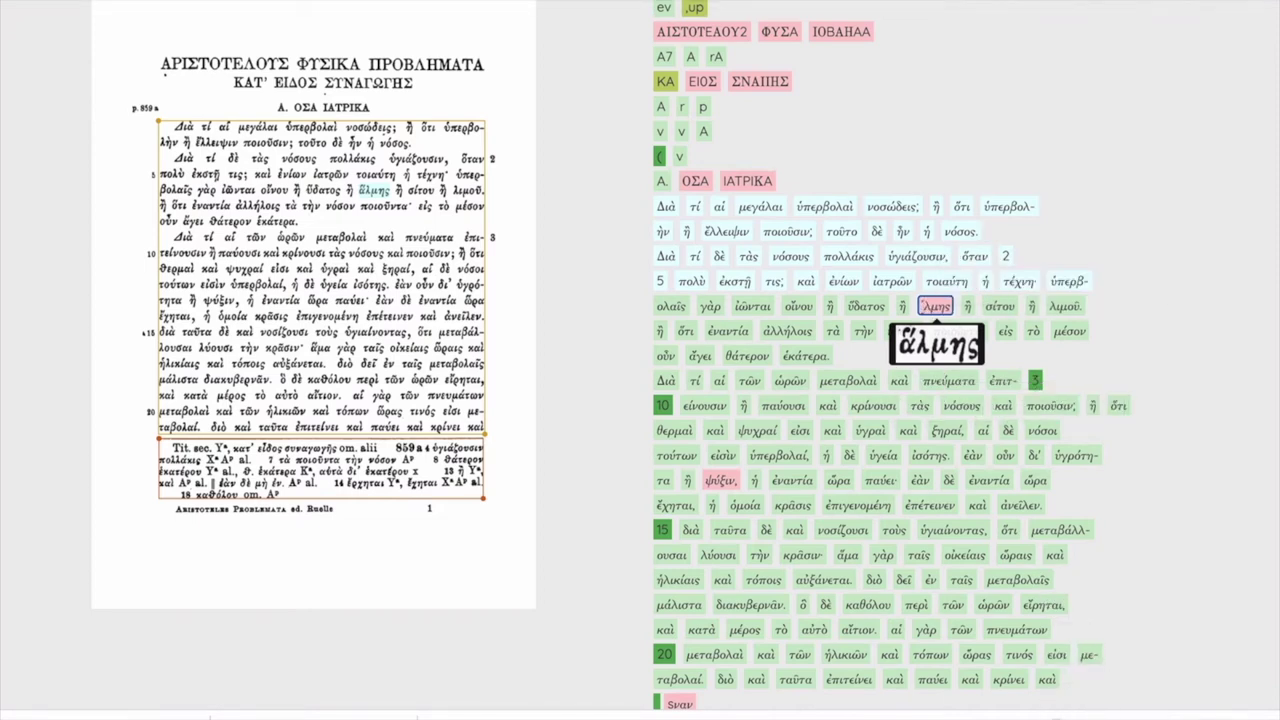
pyautogui.press('Return')
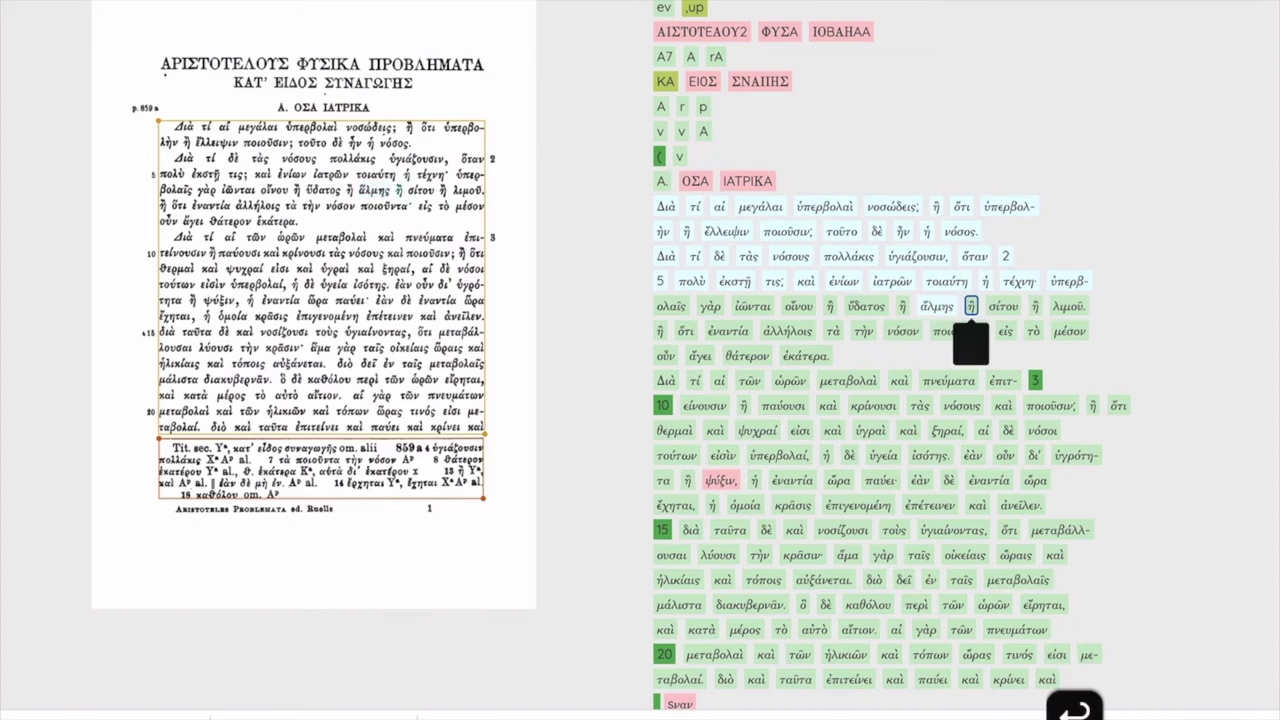
pyautogui.scroll(3, 648, 180)
pyautogui.click(685, 123)
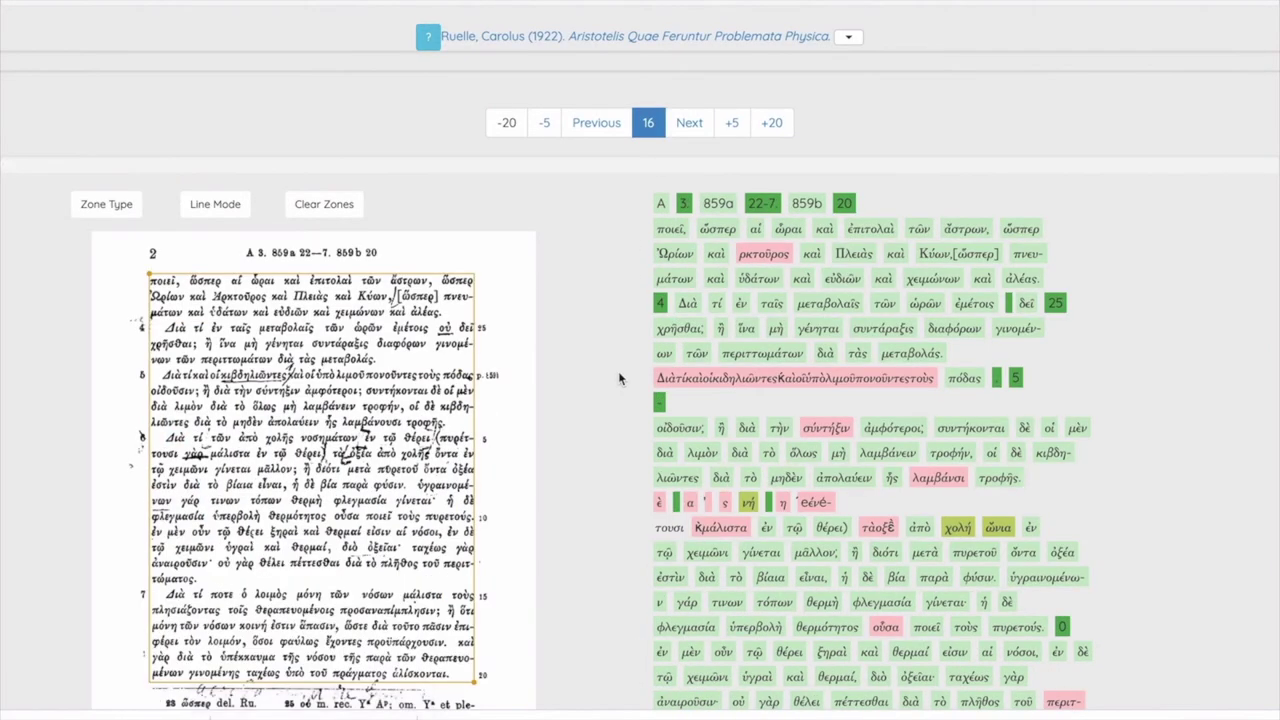
# Correct the OCR word ρκτοῦρος to Ἀρκτοῦρος on page 16
pyautogui.scroll(-2, 618, 378)
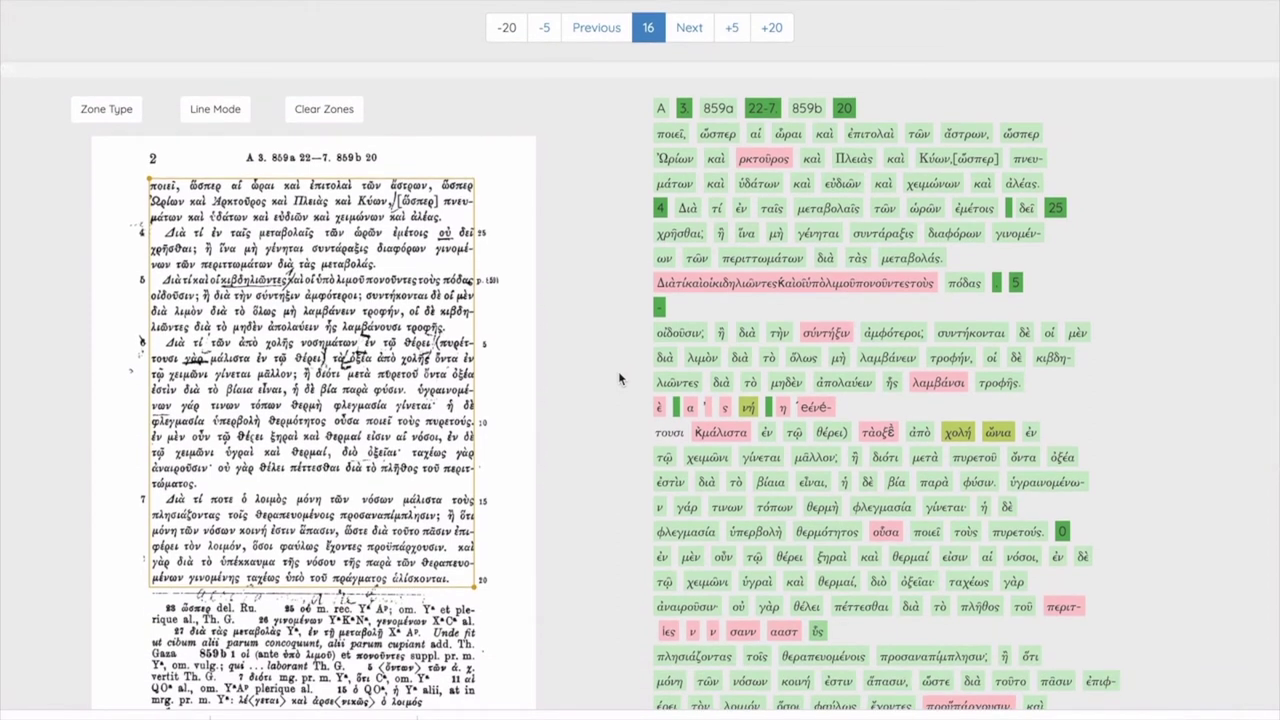
pyautogui.click(740, 161)
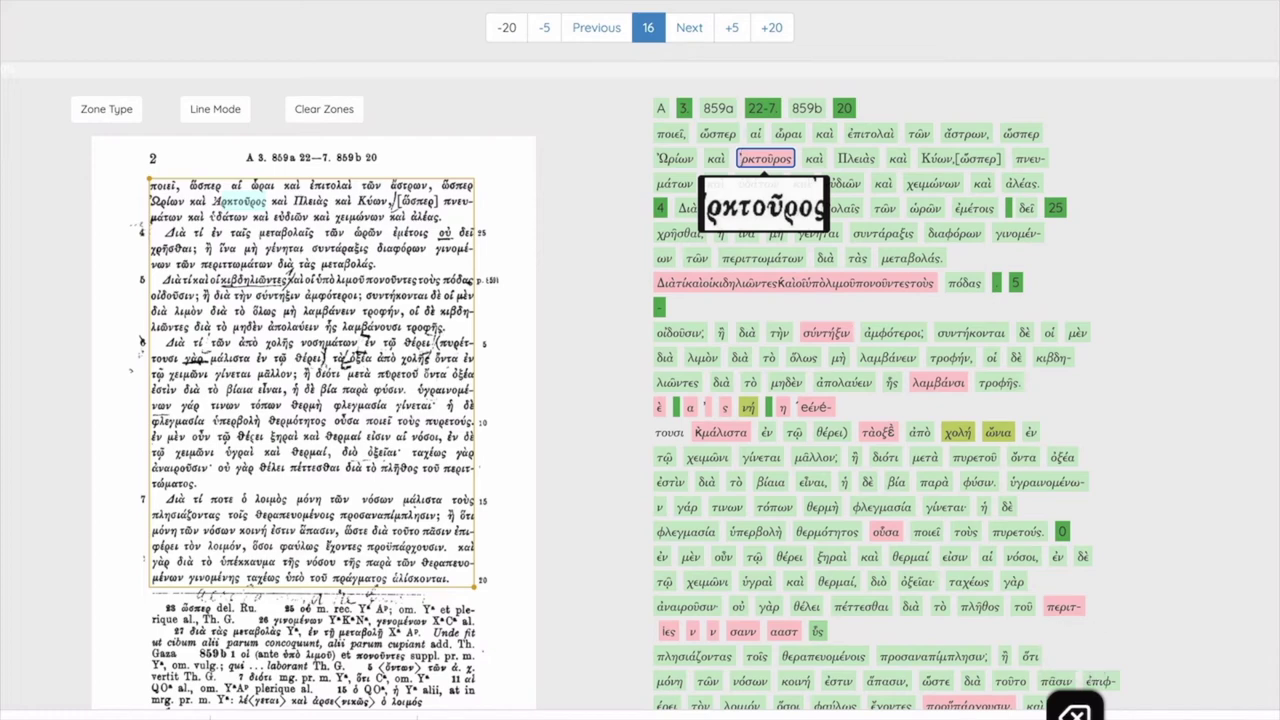
pyautogui.write('Ἀ')
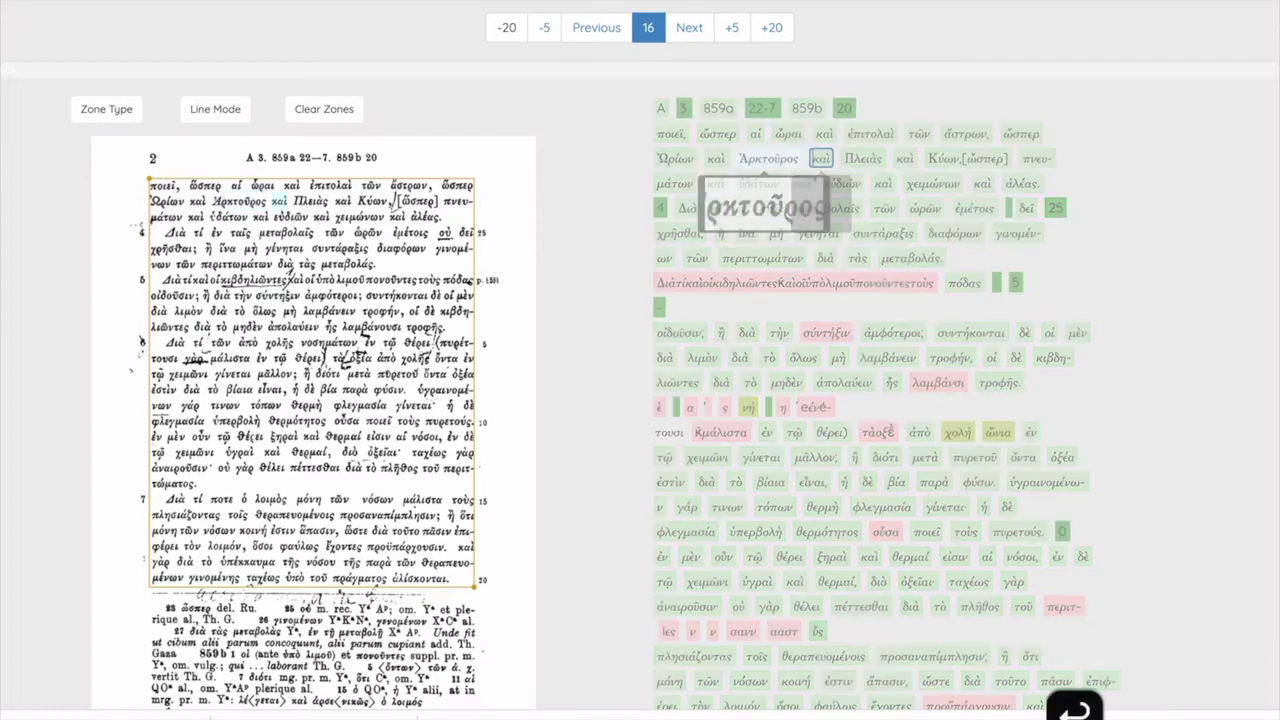
pyautogui.press('Tab')
pyautogui.press('Tab')
pyautogui.press('Tab')
pyautogui.press('Tab')
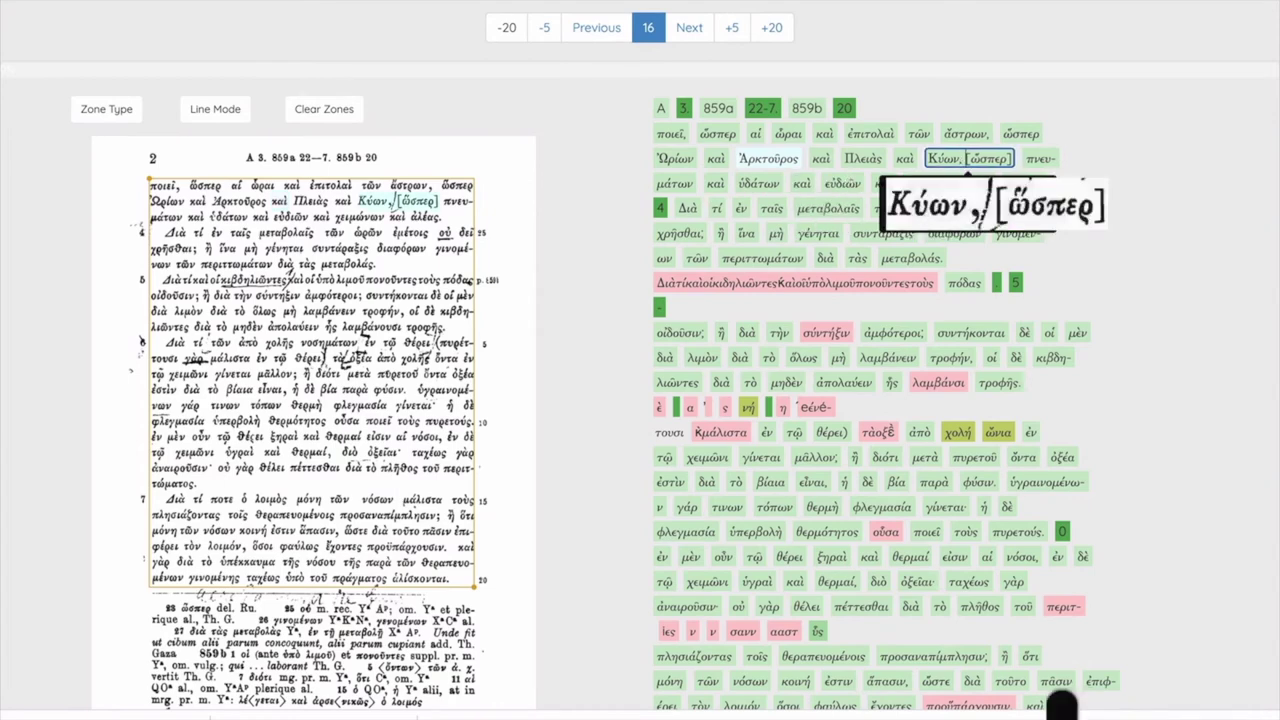
# Mark the whole line beginning Ὠρίων as verified
pyautogui.click(675, 158)
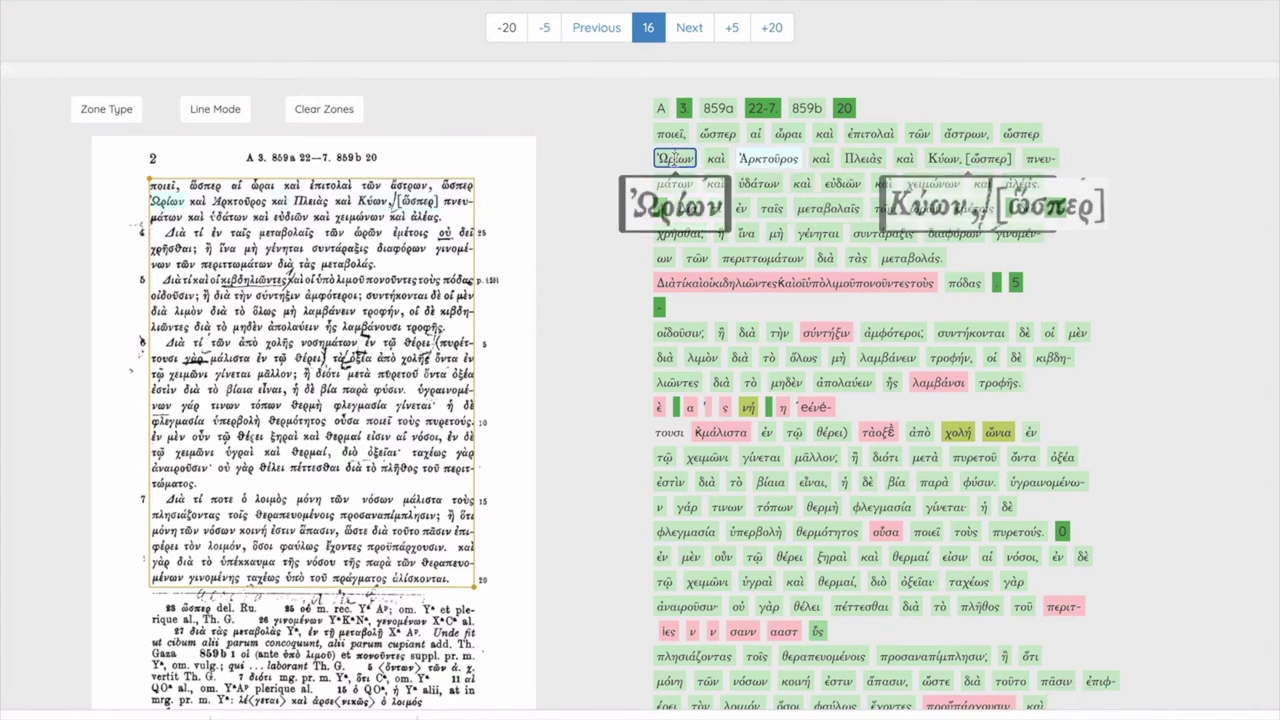
pyautogui.rightClick(678, 165)
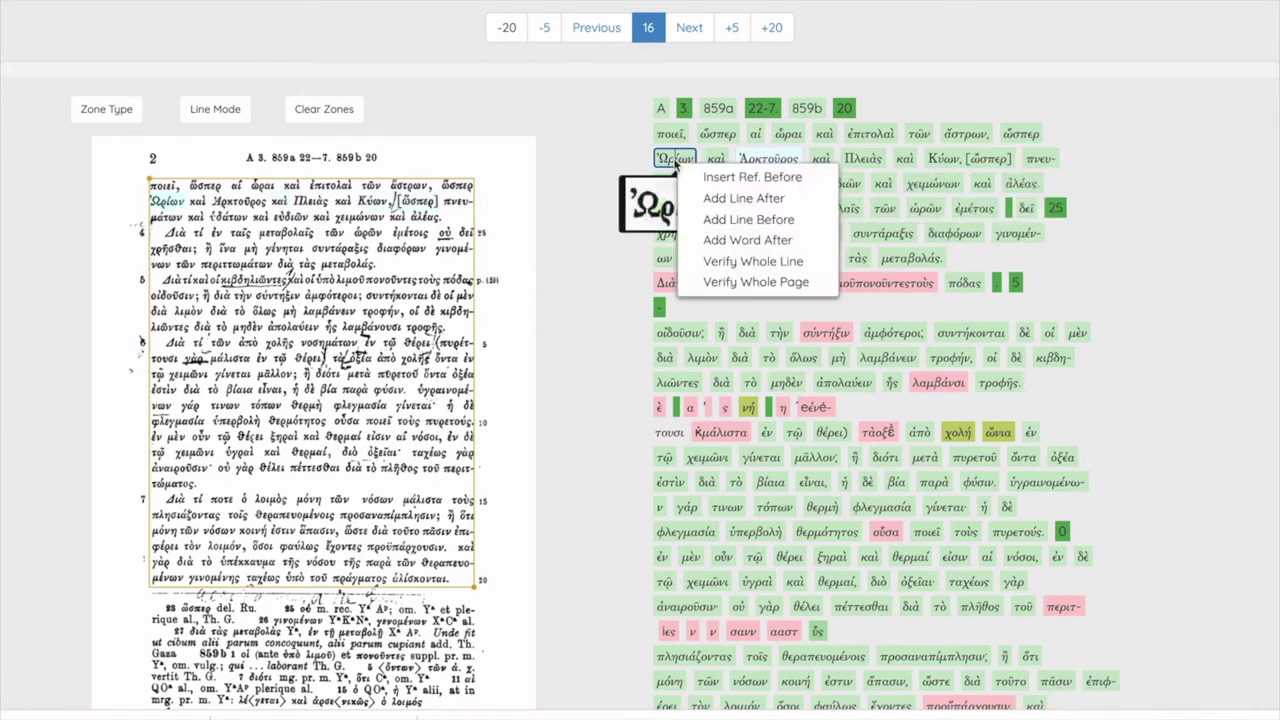
pyautogui.click(716, 261)
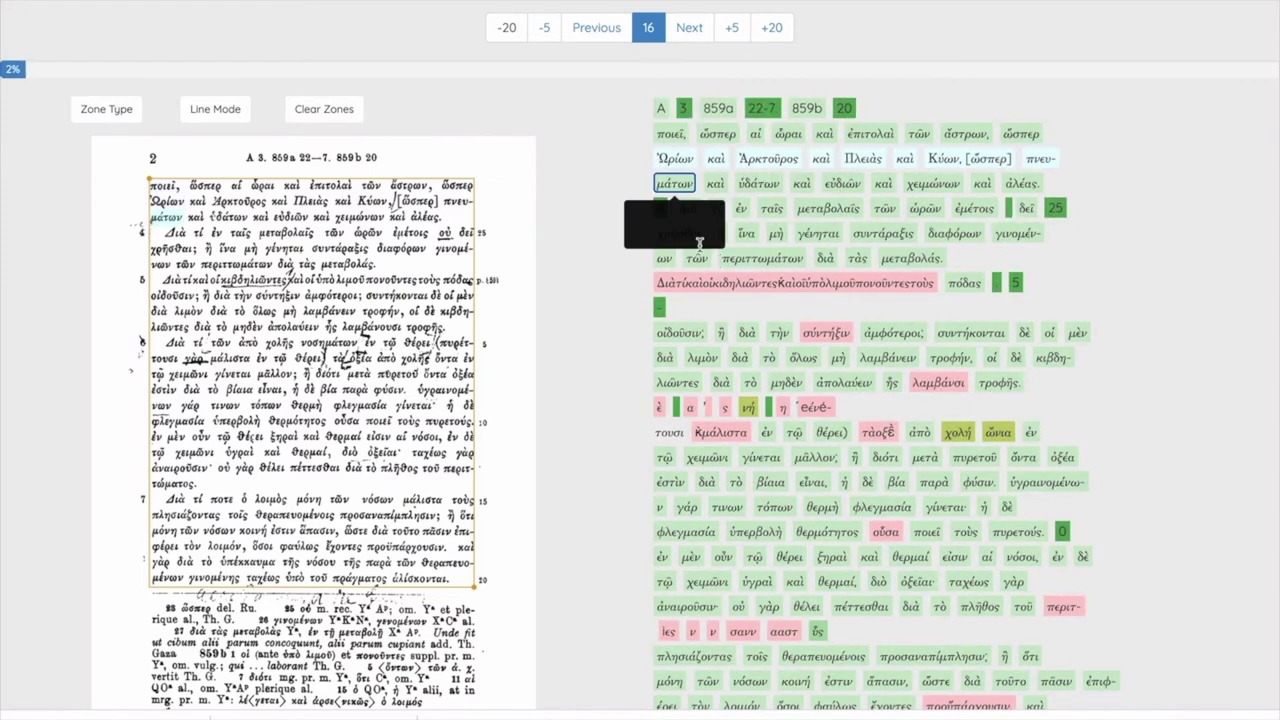
pyautogui.click(578, 227)
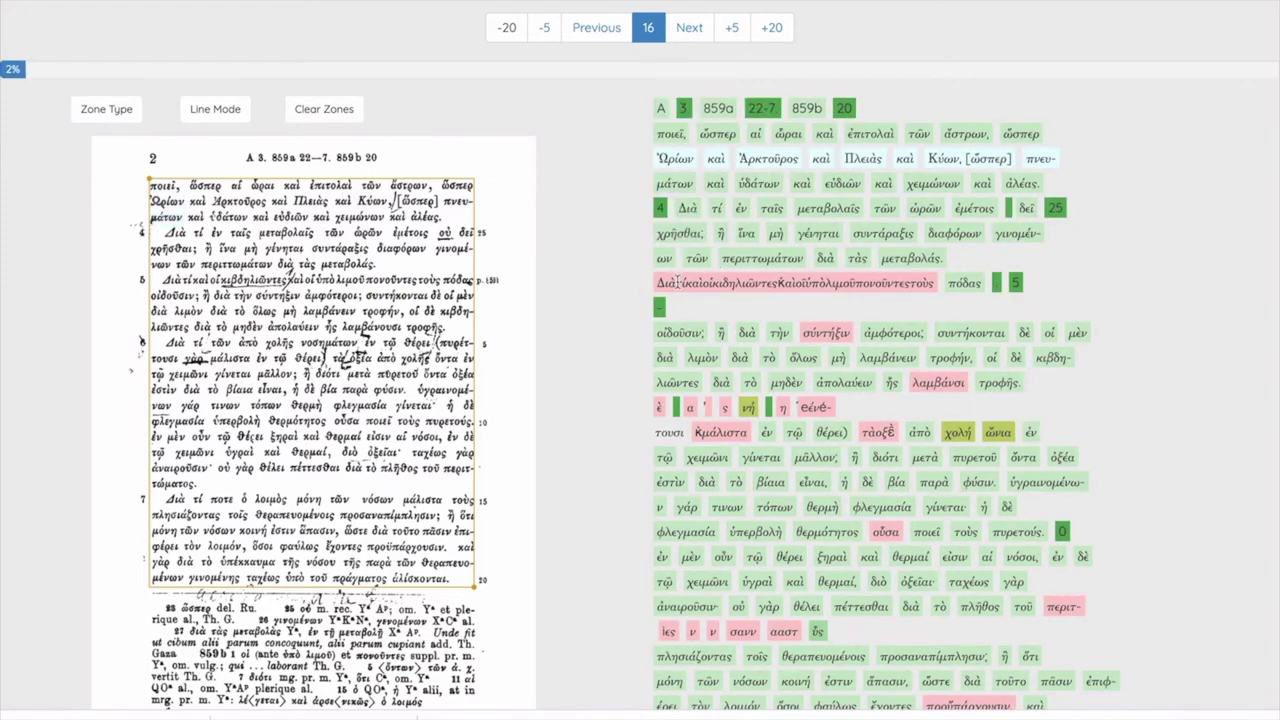
# Split the run-together words into Διὰ τί καὶ οἱ κιβδηλιῶντες καὶ οἱ ὑπὸ λιμοῦ πονοῦντες τοὺς
pyautogui.click(677, 284)
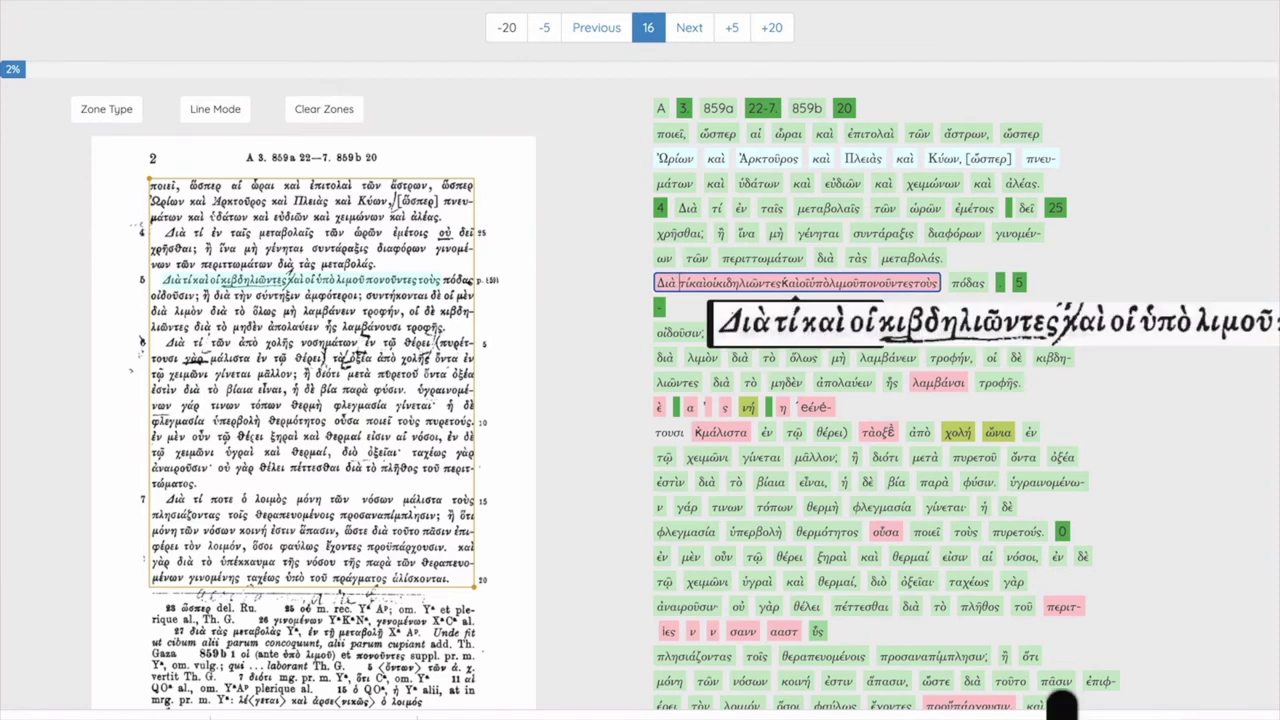
pyautogui.press('Right')
pyautogui.press('Right')
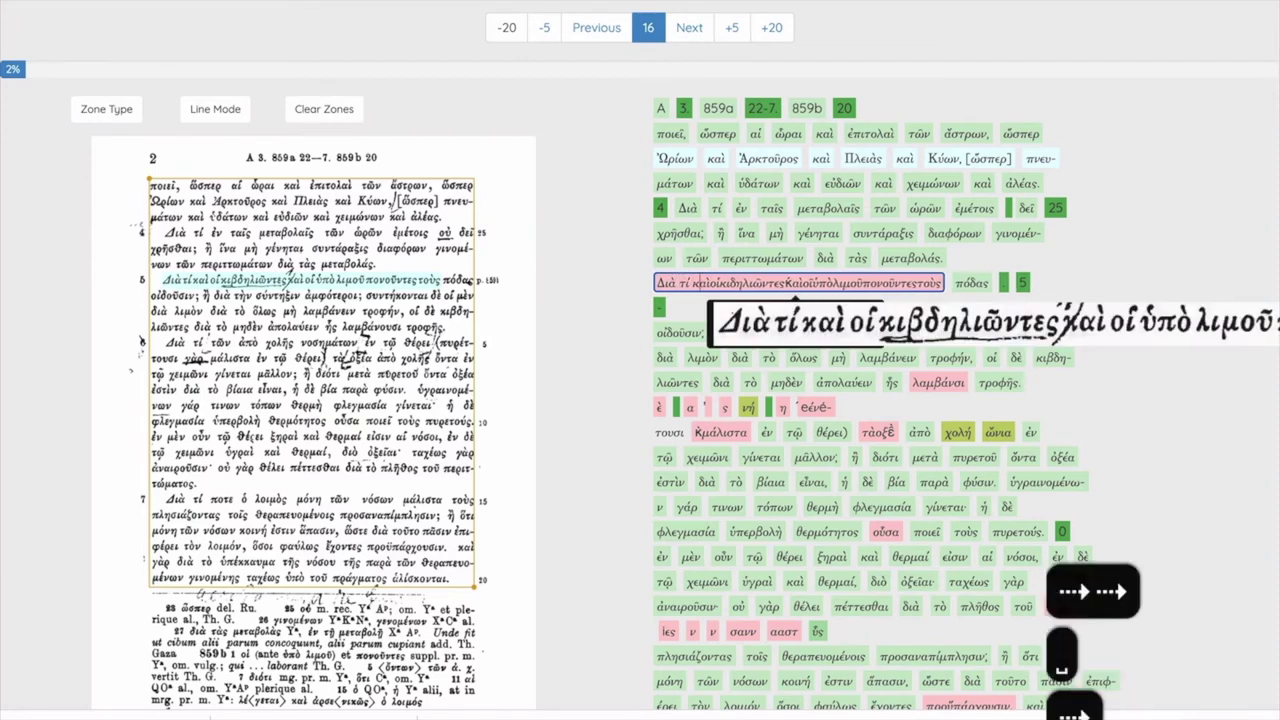
pyautogui.press('Right')
pyautogui.press('Right')
pyautogui.press('Right')
pyautogui.press('Right')
pyautogui.press('Right')
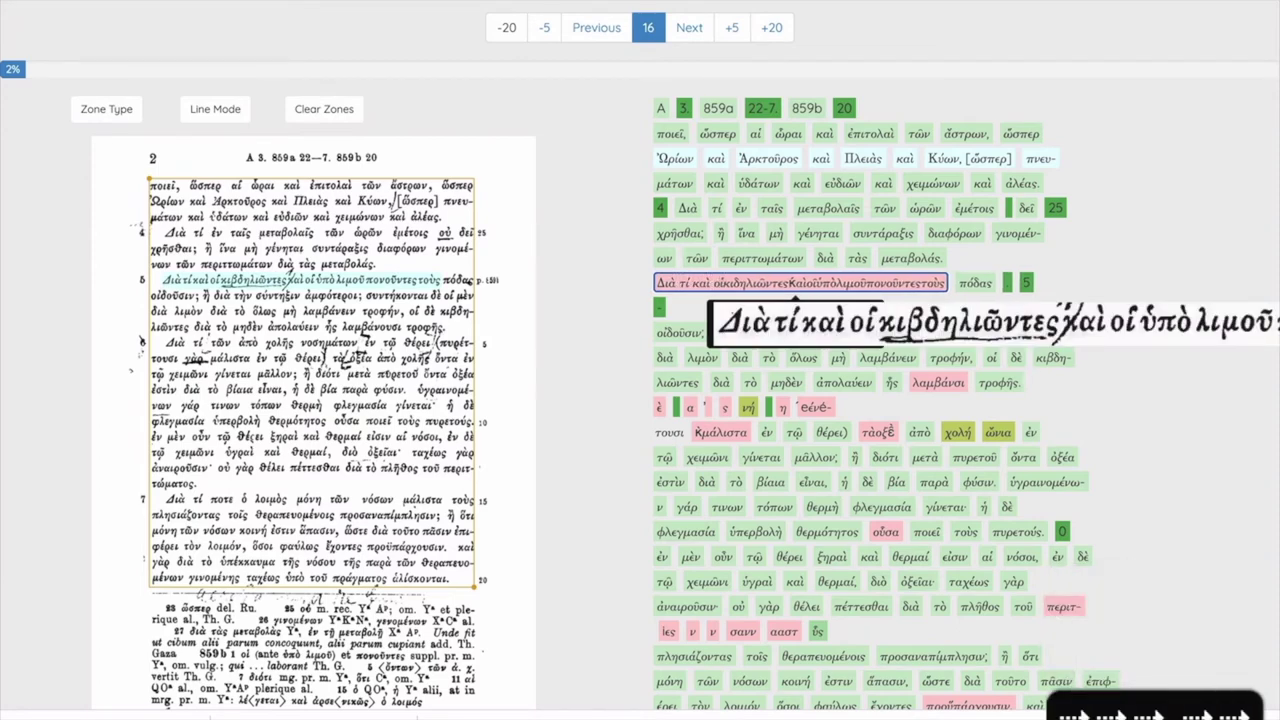
pyautogui.press('Right')
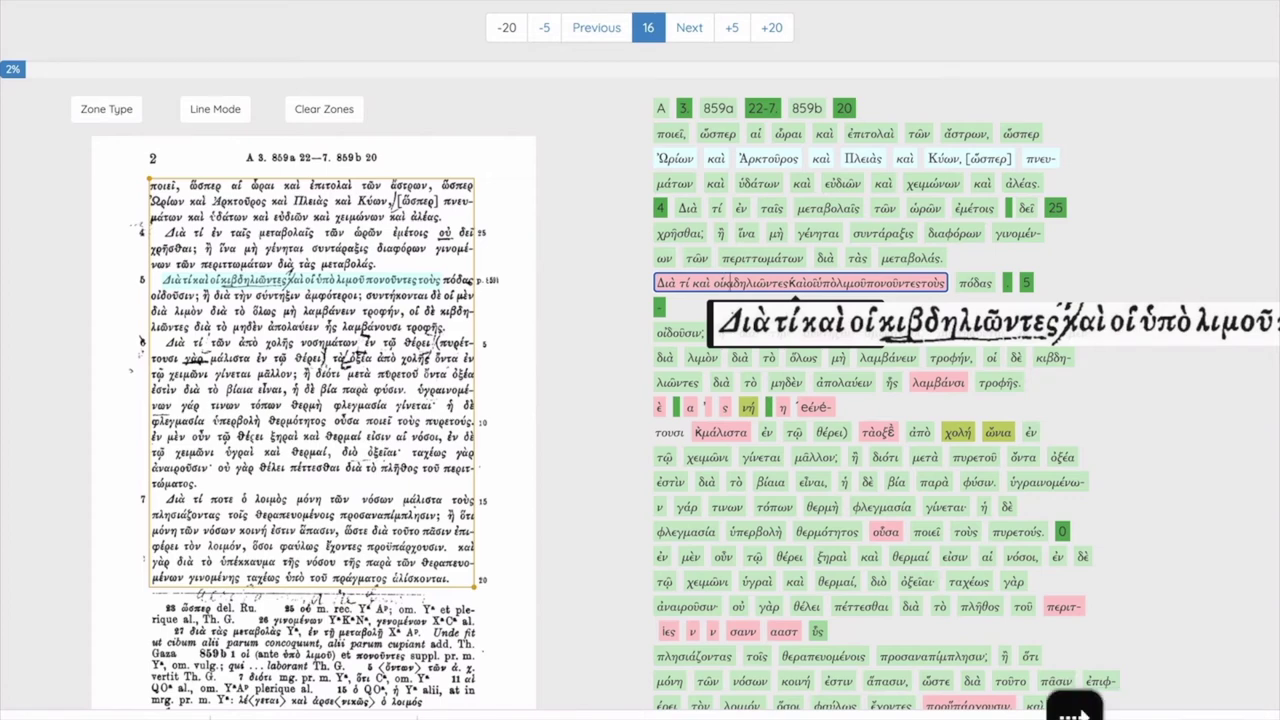
pyautogui.press('Right')
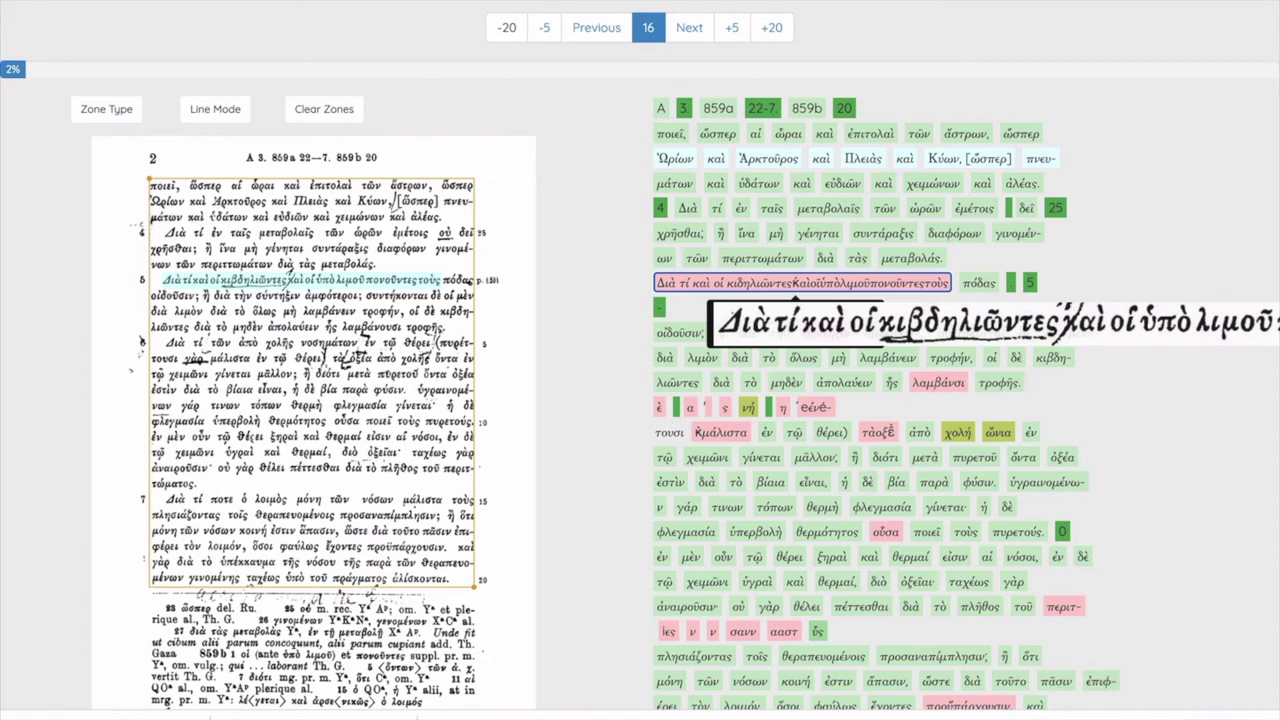
pyautogui.press('Right')
pyautogui.press('Right')
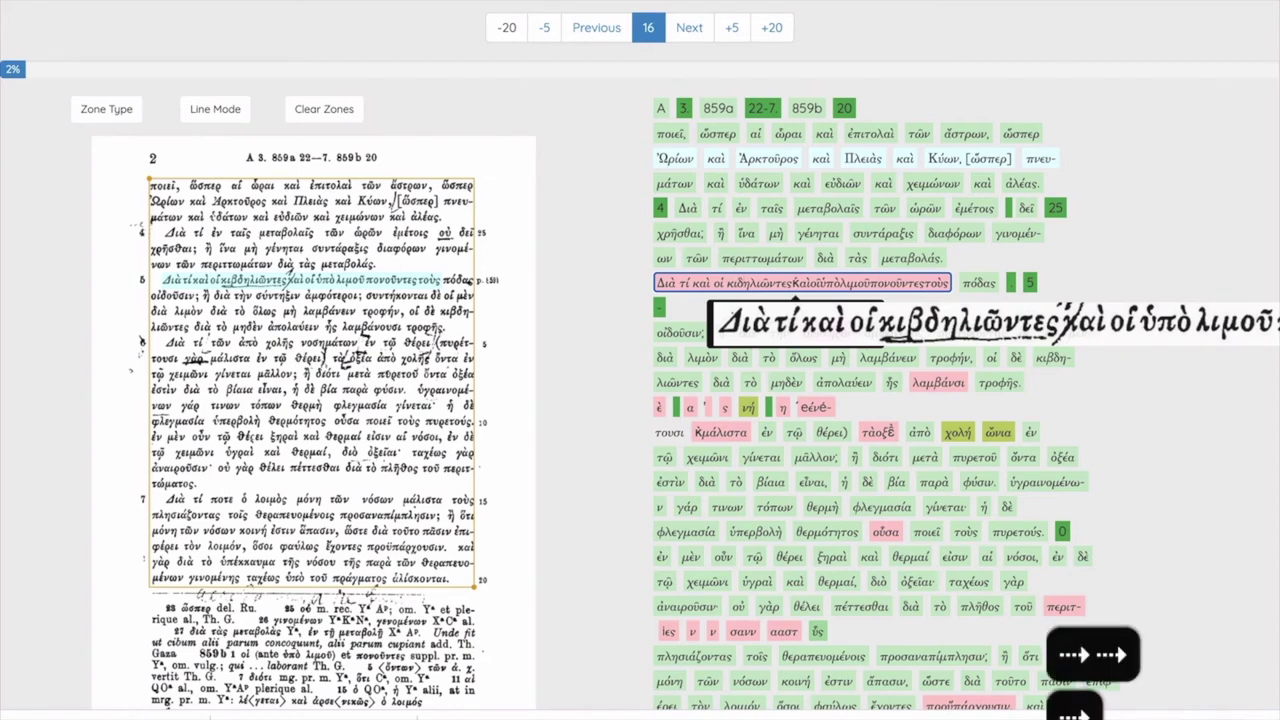
pyautogui.press('Tab')
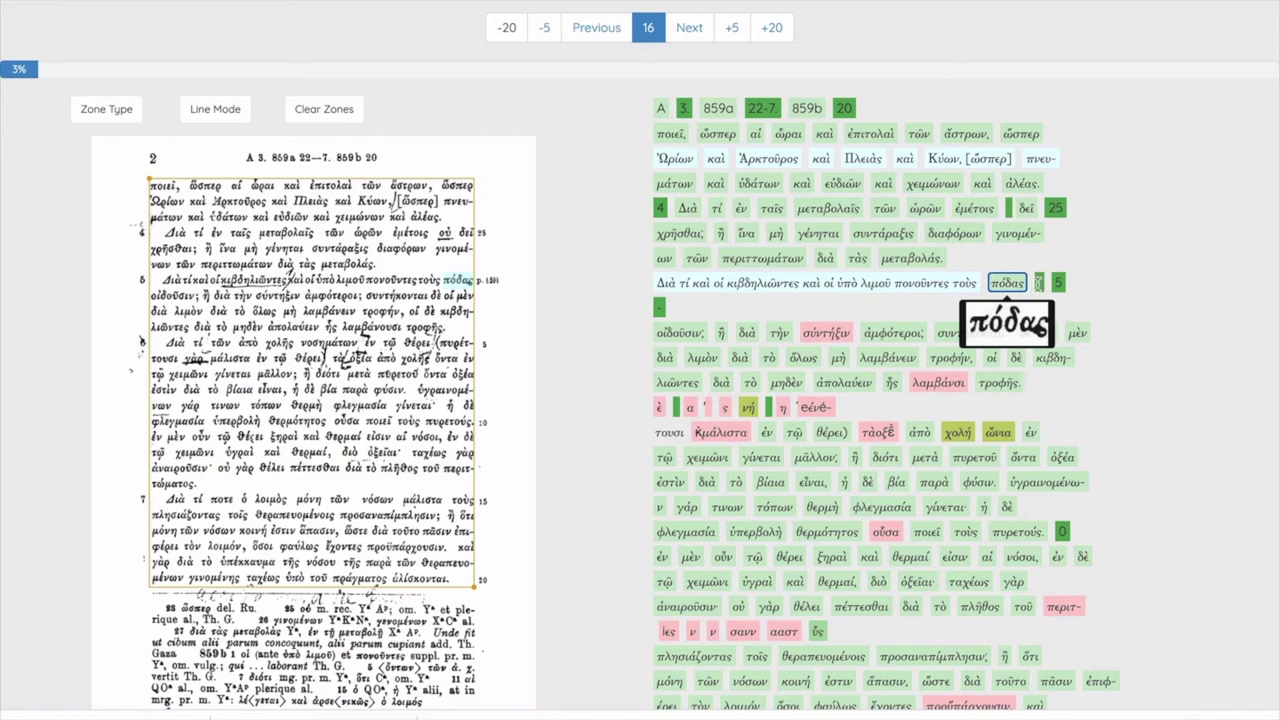
# Make the small box after πόδας read p
pyautogui.click(1038, 284)
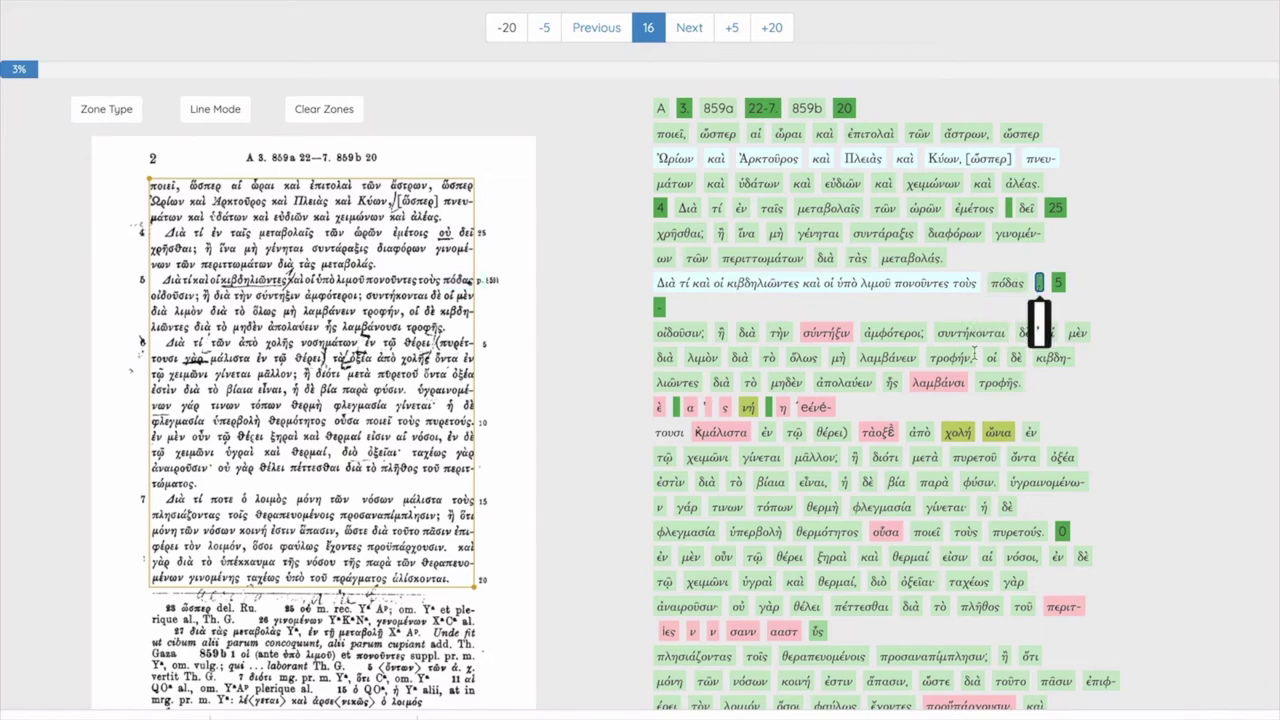
pyautogui.write('p.')
pyautogui.press('Tab')
pyautogui.scroll(-2, 577, 400)
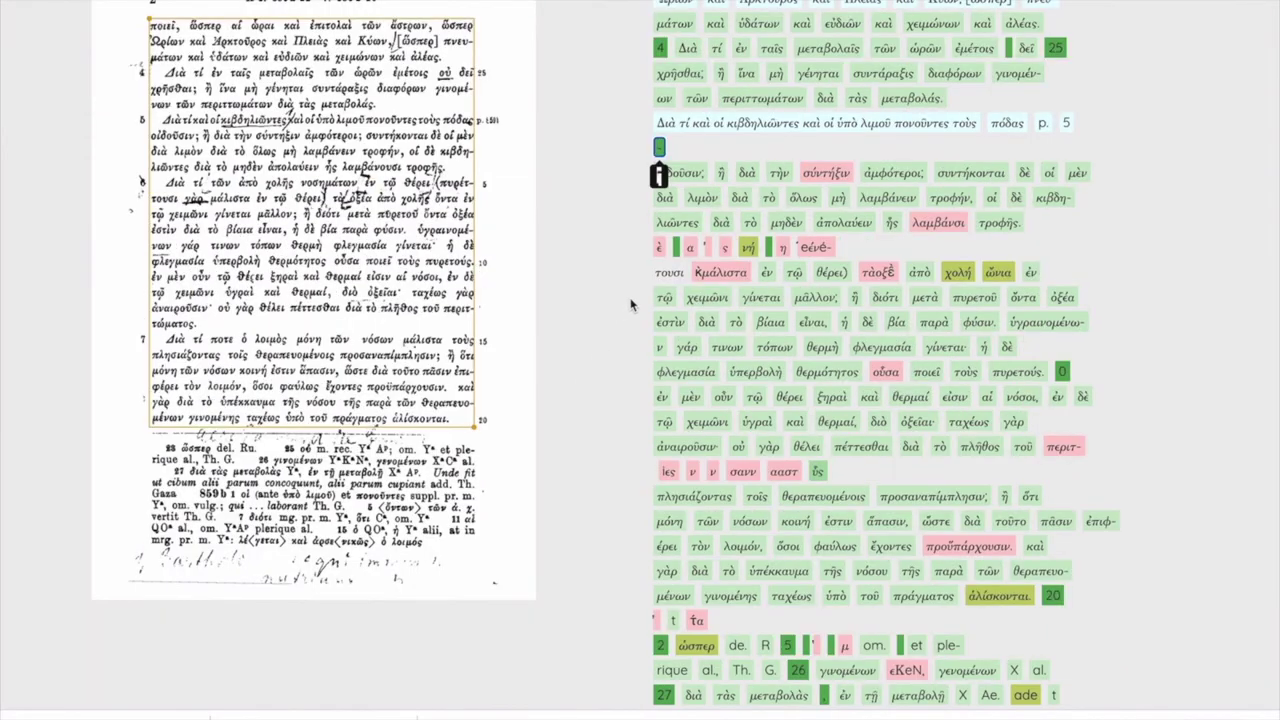
# Paste the line Διὰ τί τῶν ἀπὸ χολῆς νοσημάτων ἐν τῷ θέρει (πυρέτ- above τουσι; reposition the ἐ fragment
pyautogui.click(657, 272)
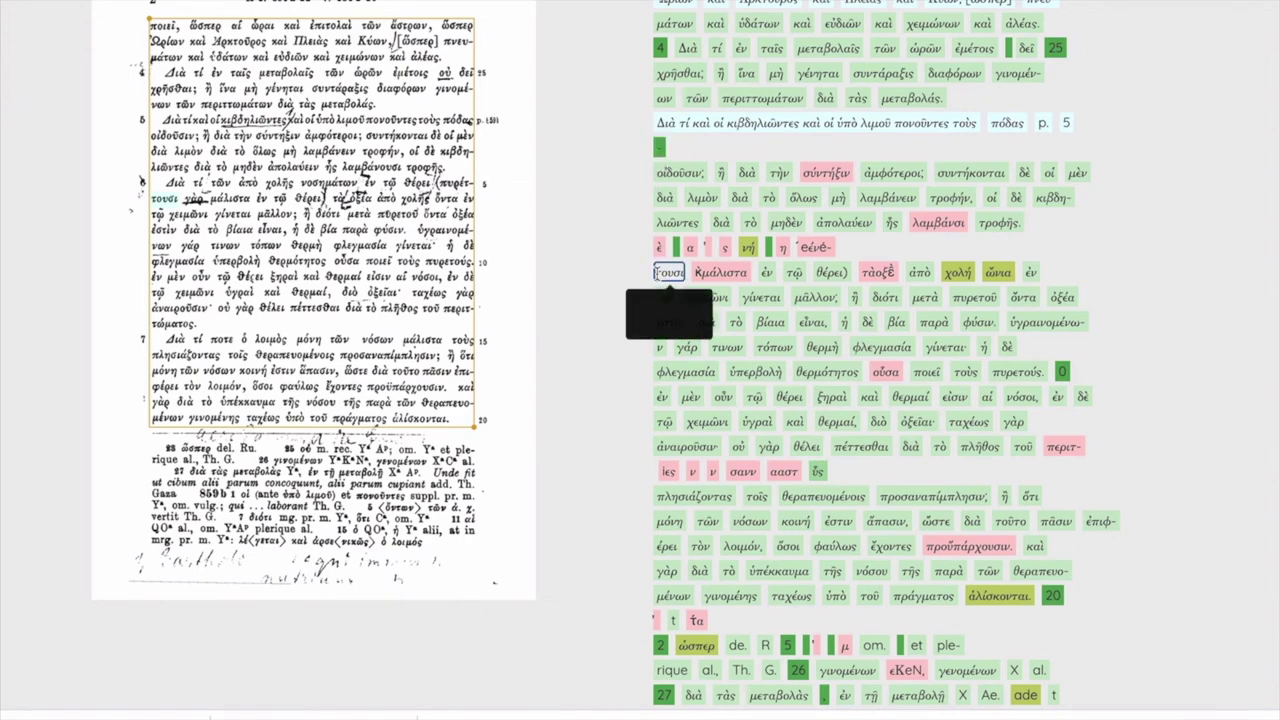
pyautogui.rightClick(658, 278)
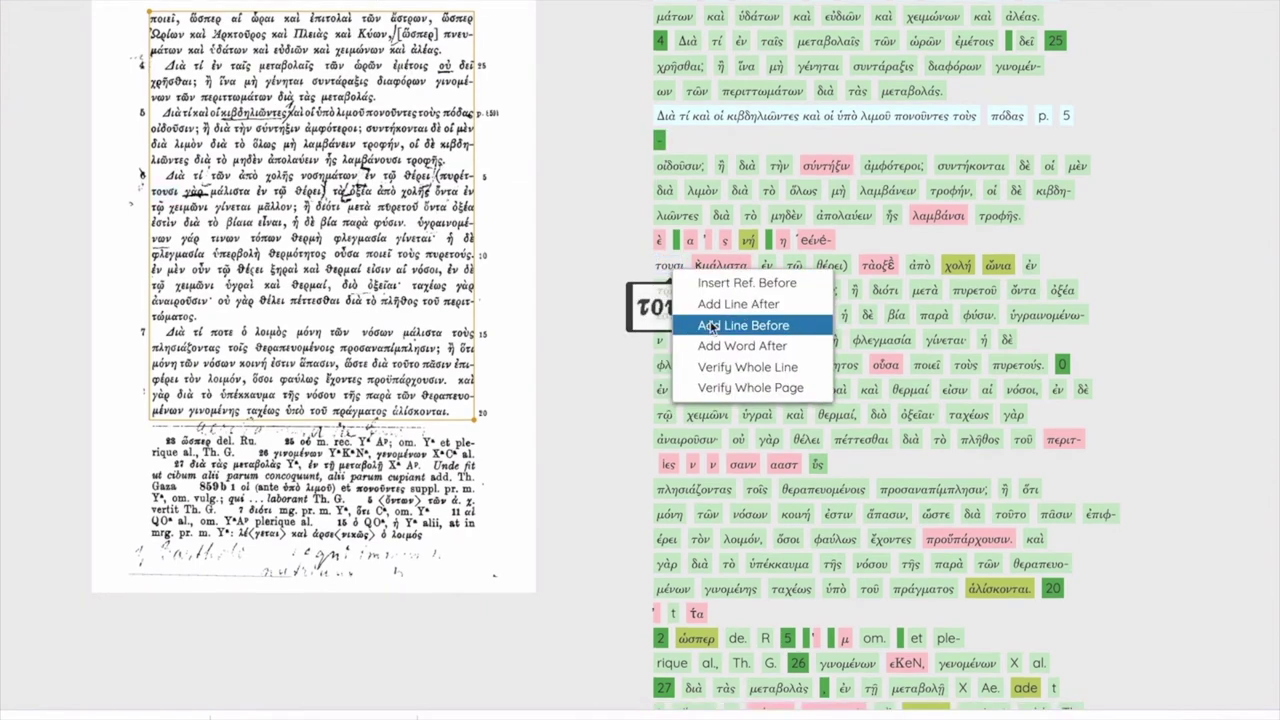
pyautogui.click(731, 334)
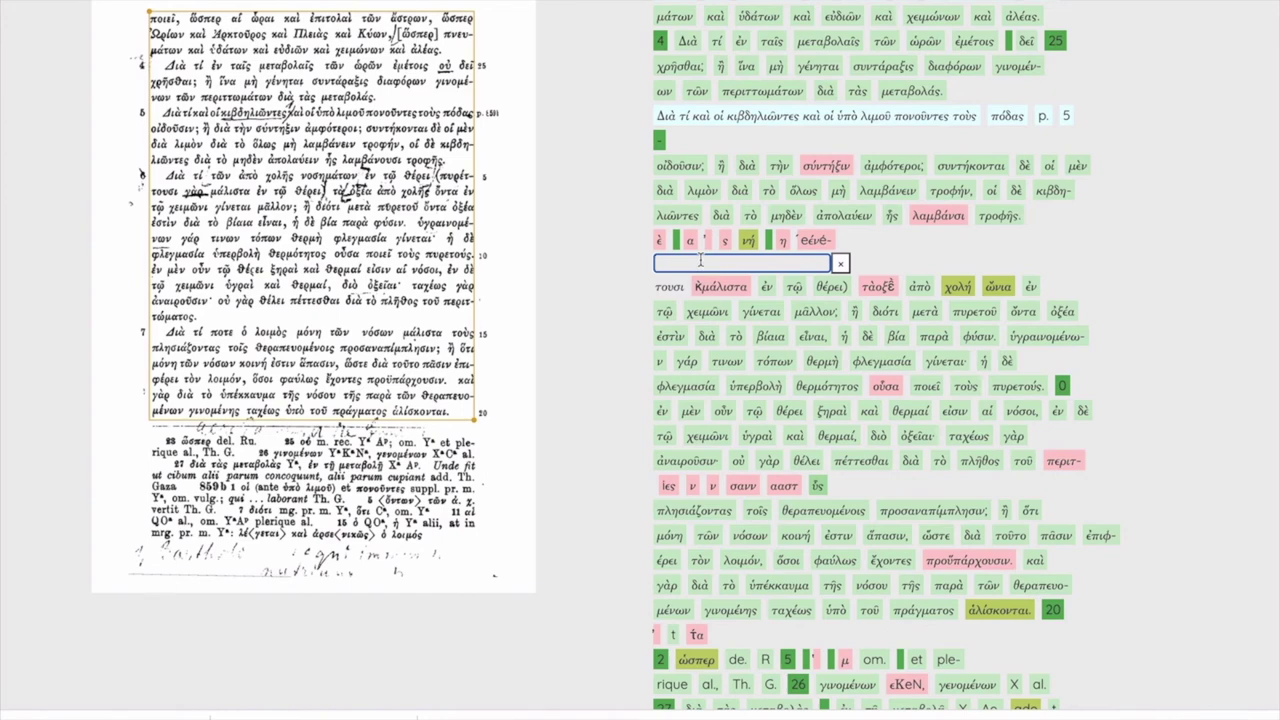
pyautogui.write('Διὰ τί τῶν ἀπὸ χολῆς νοσημάτων ἐν τῷ θέρει (πυρέτ-')
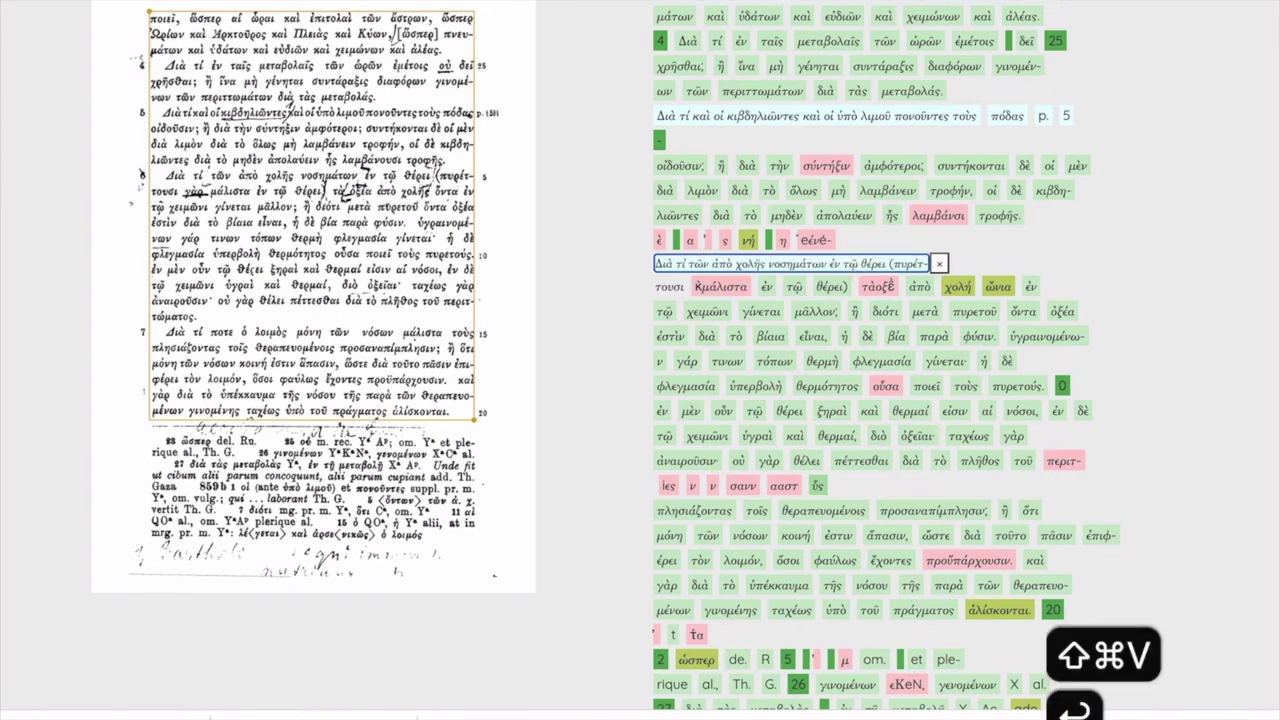
pyautogui.press('Return')
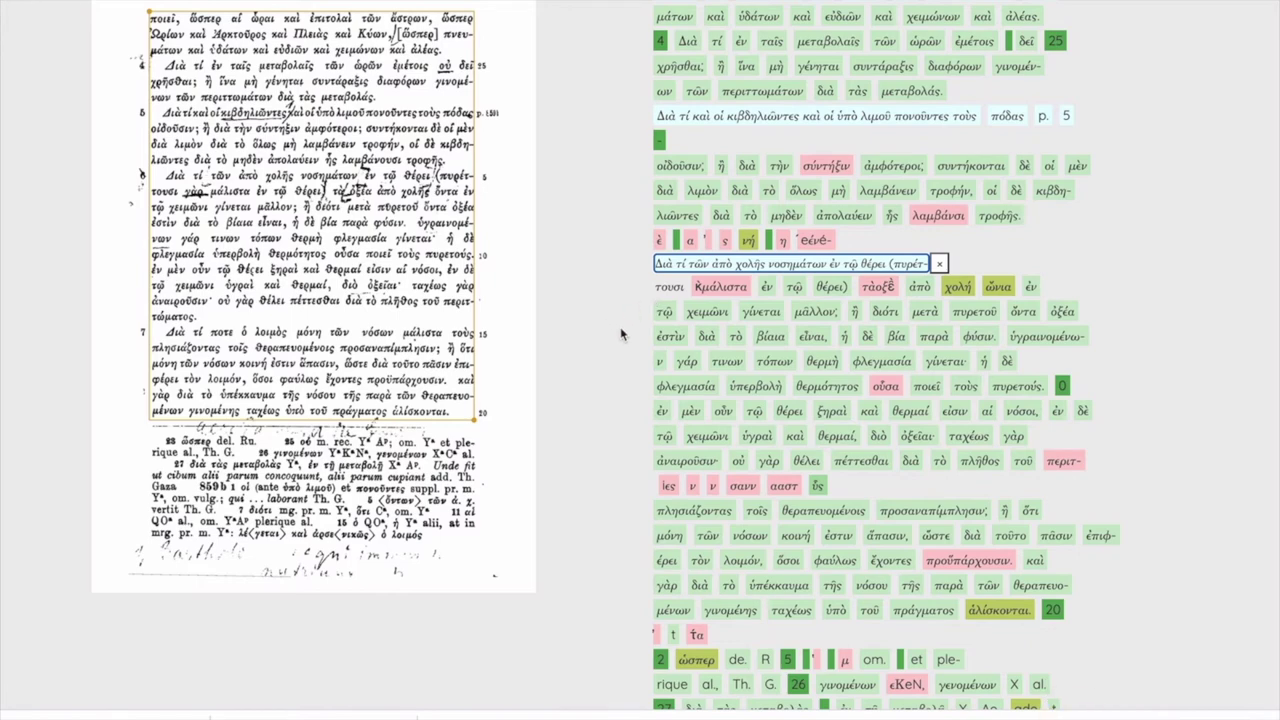
pyautogui.moveTo(661, 241); pyautogui.dragTo(645, 285)
# Correct the misread Κμάλιστα to γὰρ μάλιστα
pyautogui.click(702, 286)
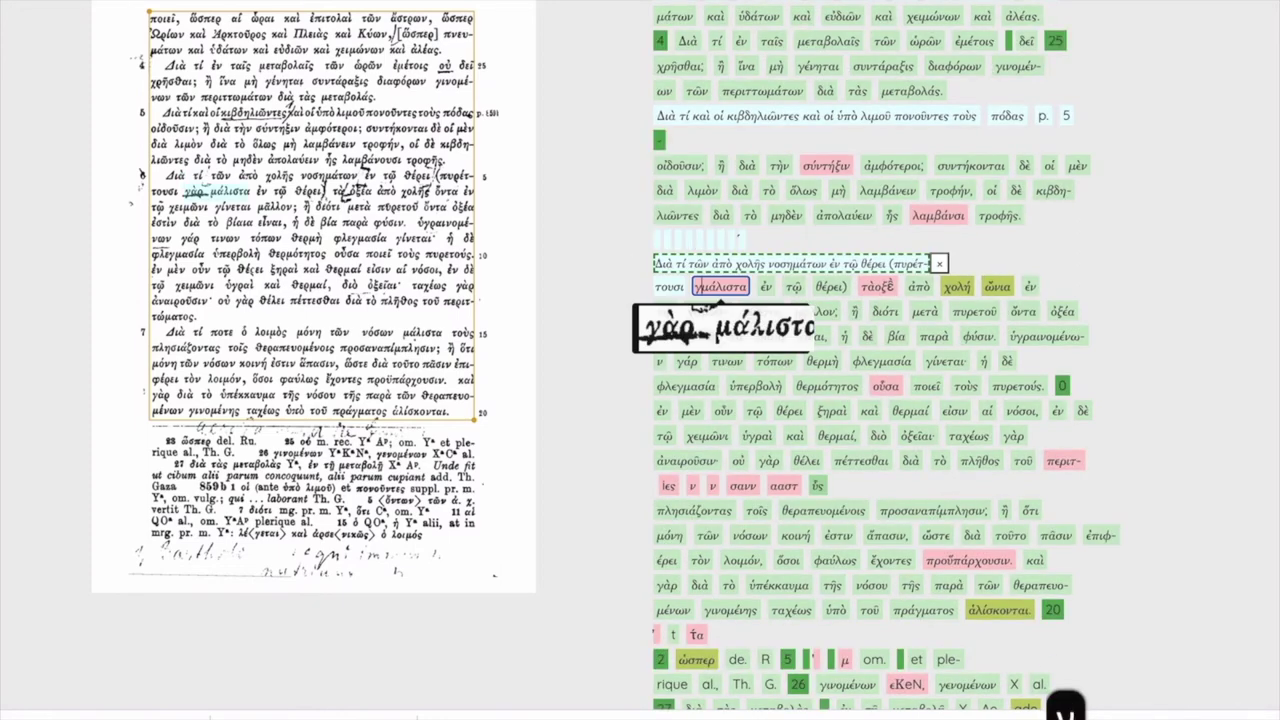
pyautogui.write('γα')
pyautogui.press('BackSpace')
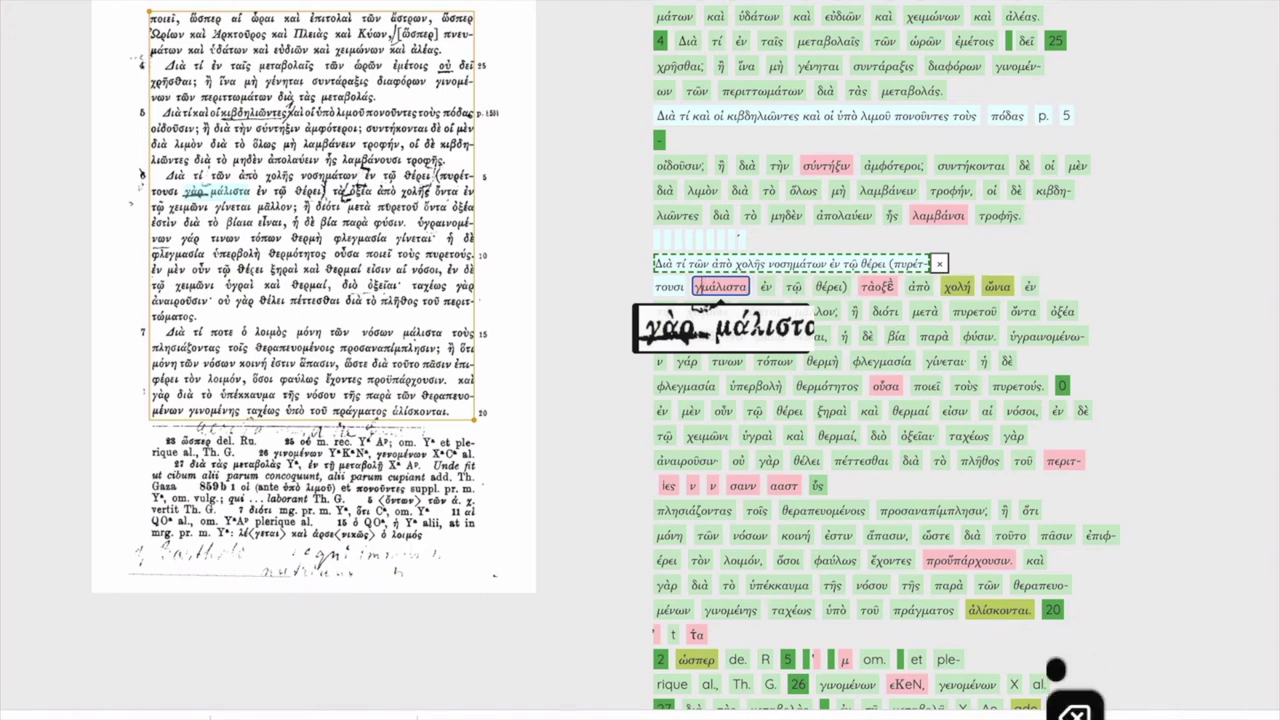
pyautogui.write('ὰρ')
pyautogui.press('Return')
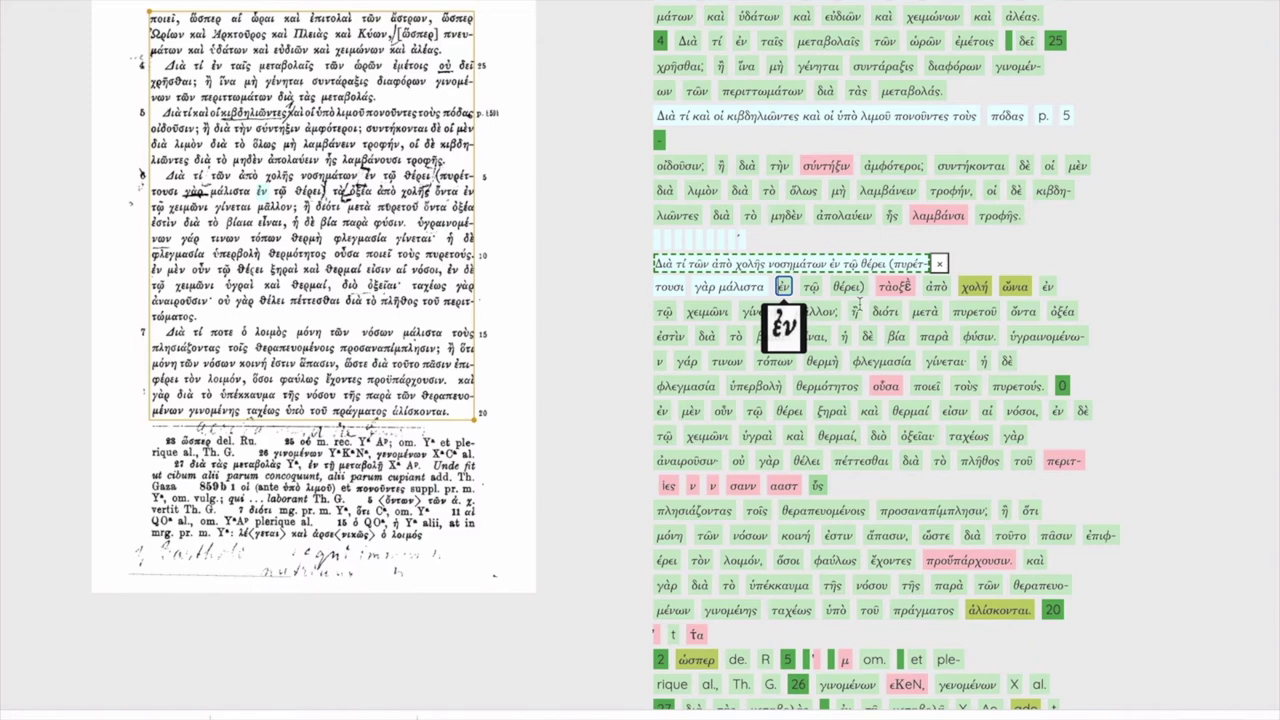
# Split the garbled ταοξε into τὰ οξέα, removing the wrong final letter
pyautogui.click(895, 287)
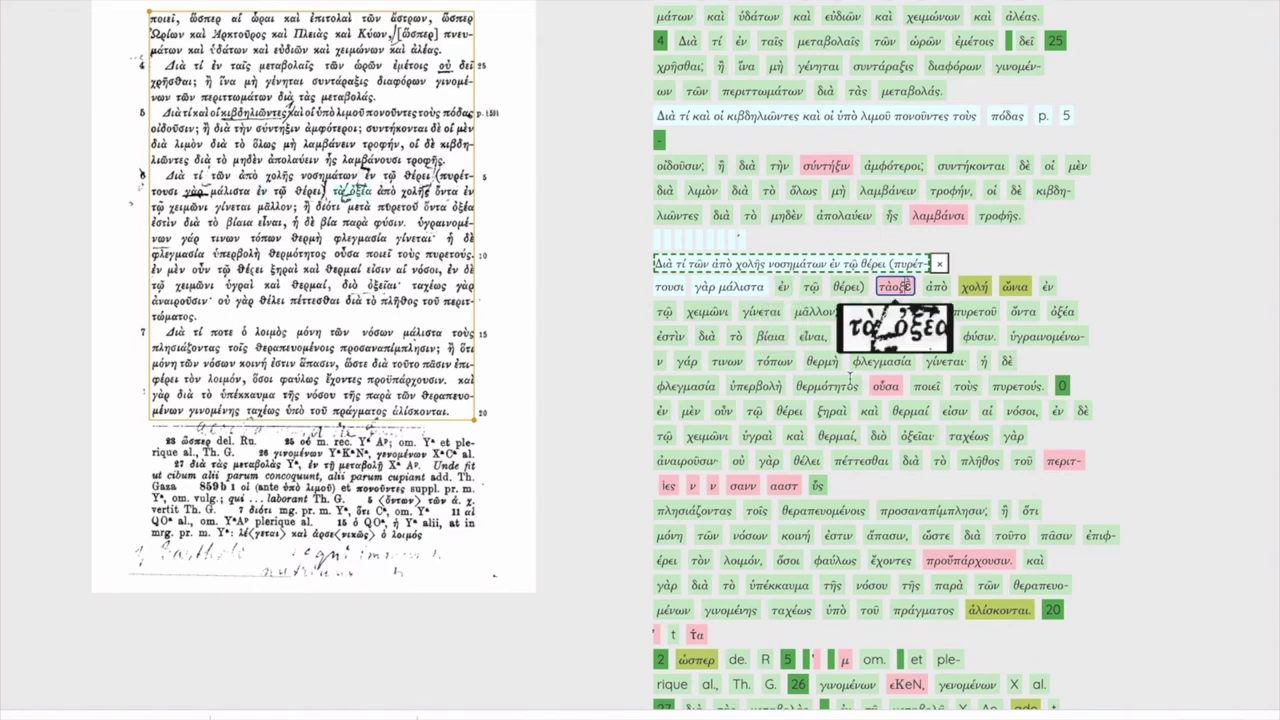
pyautogui.press('Left')
pyautogui.press('Left')
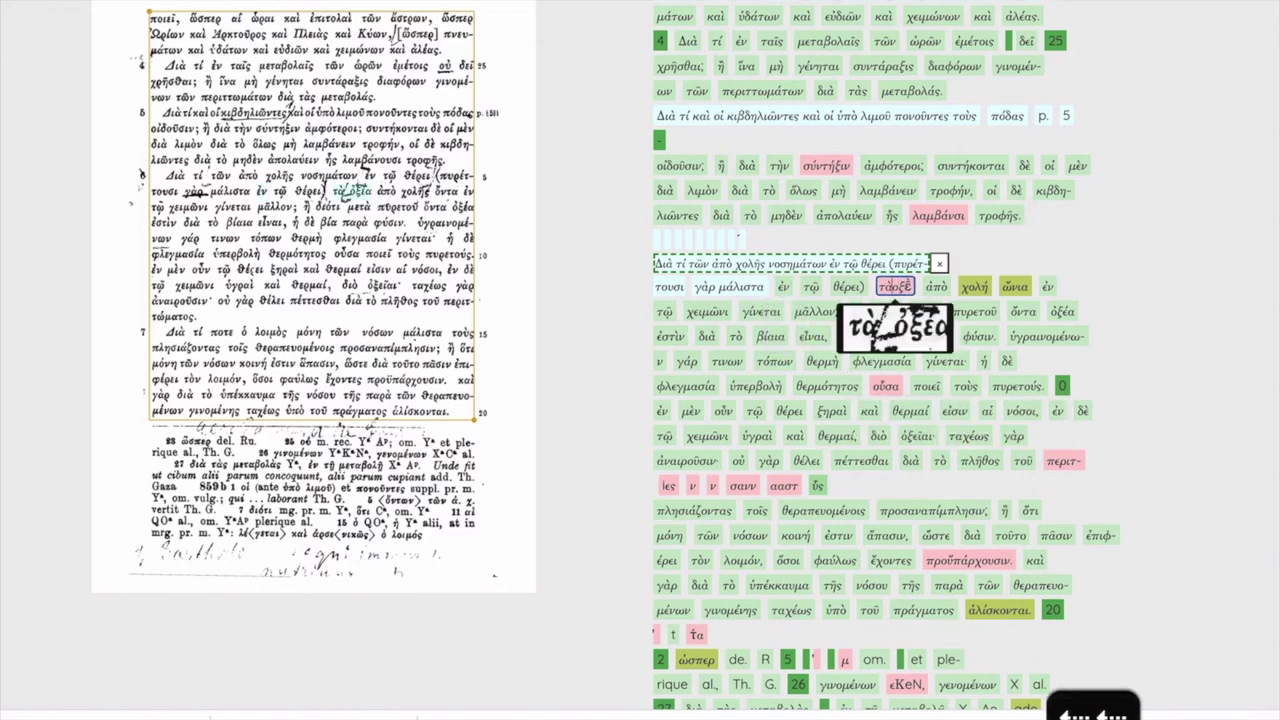
pyautogui.press('Right')
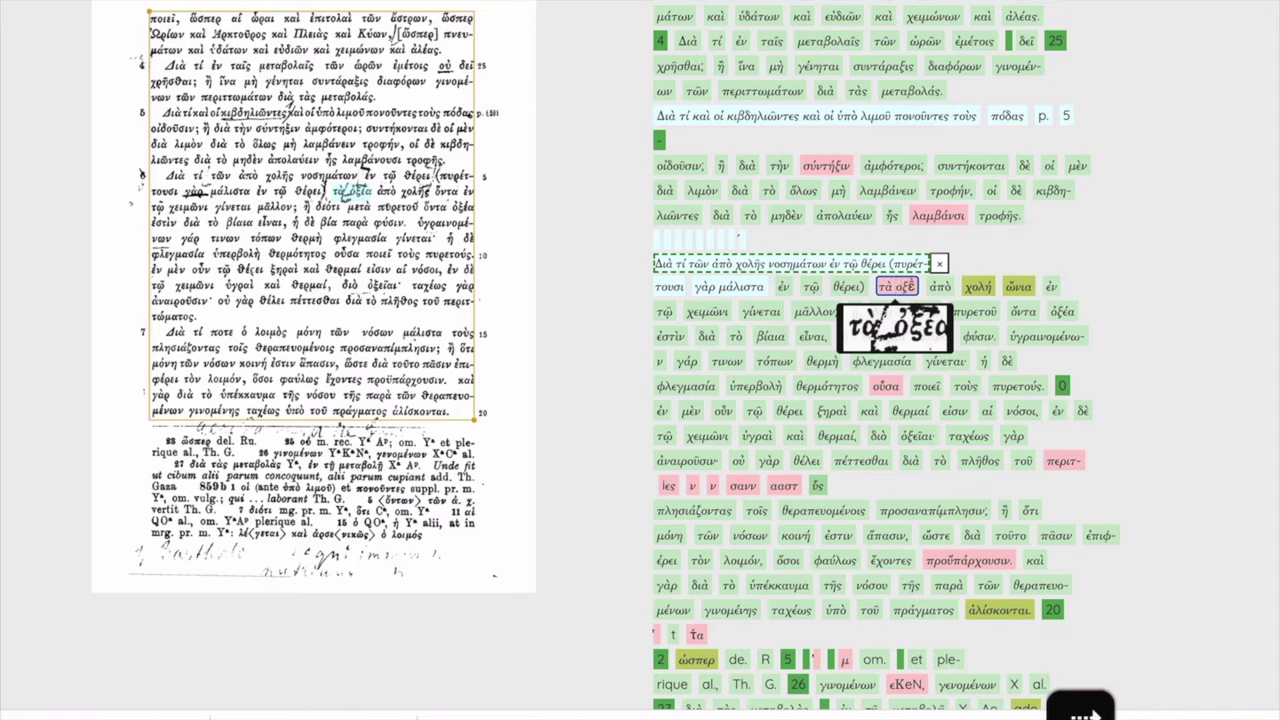
pyautogui.press('Right')
pyautogui.press('Right')
pyautogui.press('Right')
pyautogui.press('BackSpace')
pyautogui.press('BackSpace')
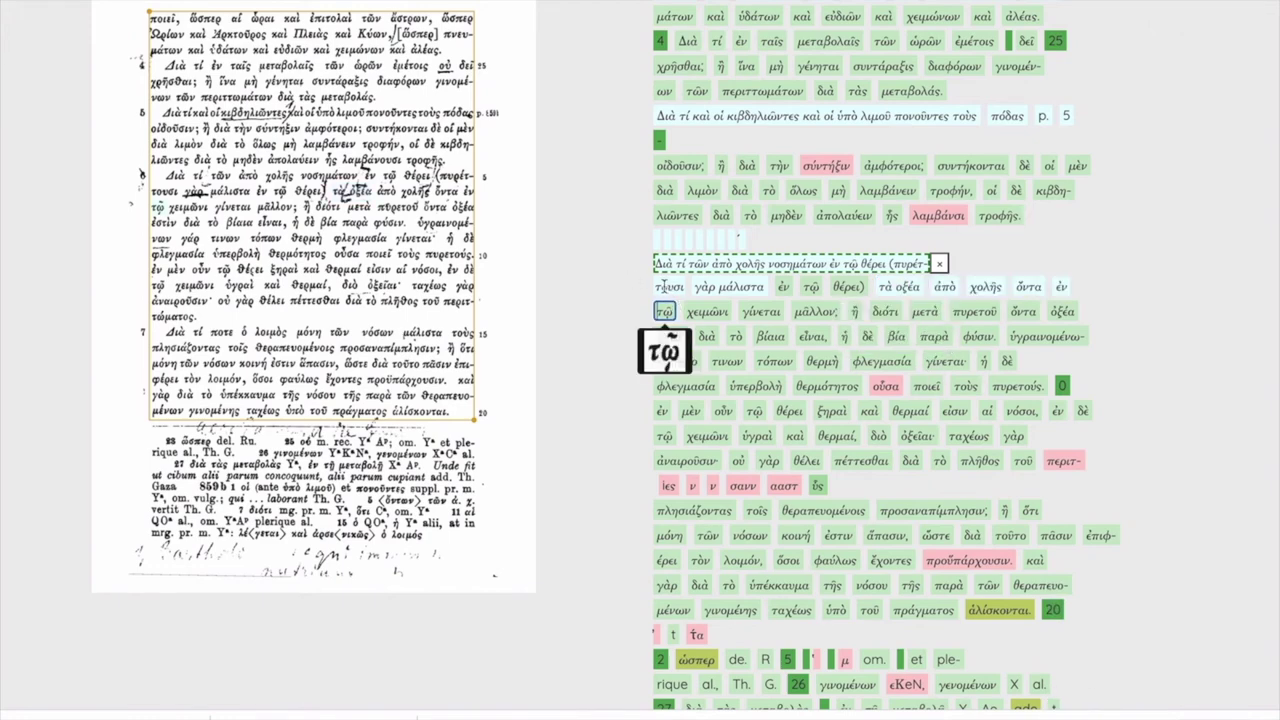
# Mark the τουσι line verified and correct λαμβάσι to λαμβάνουσι
pyautogui.click(664, 287)
pyautogui.rightClick(664, 287)
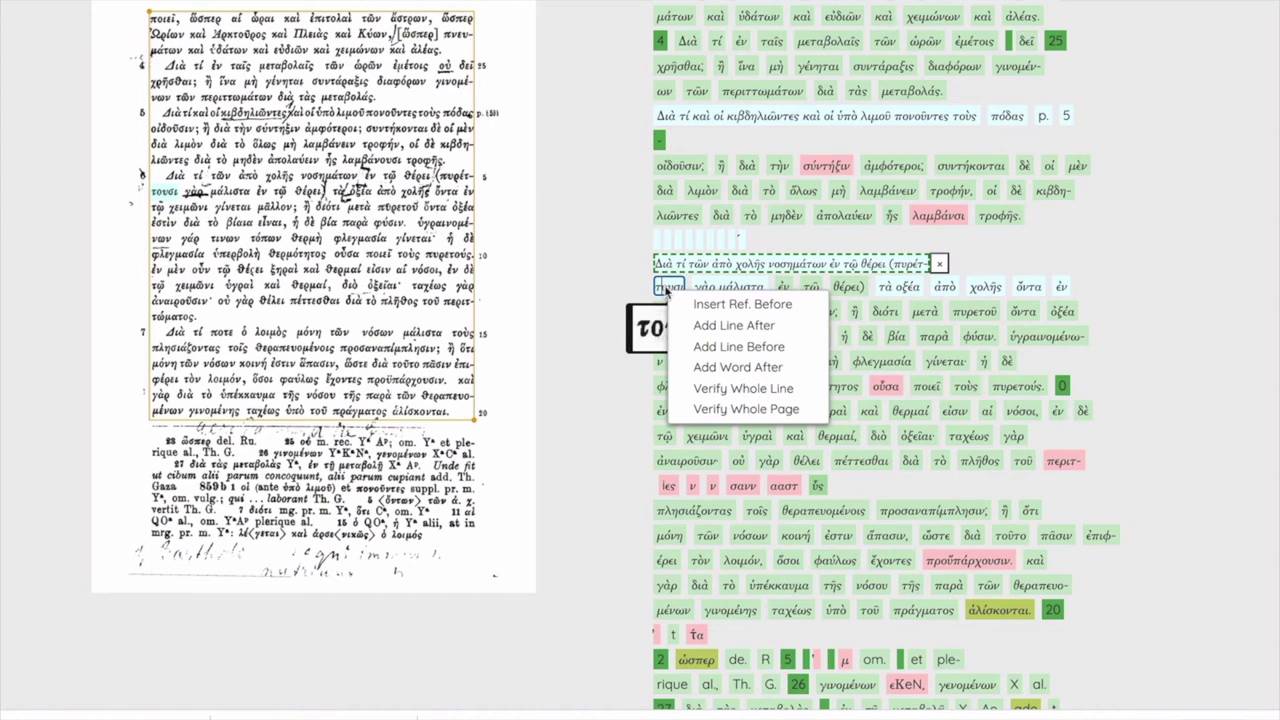
pyautogui.click(716, 385)
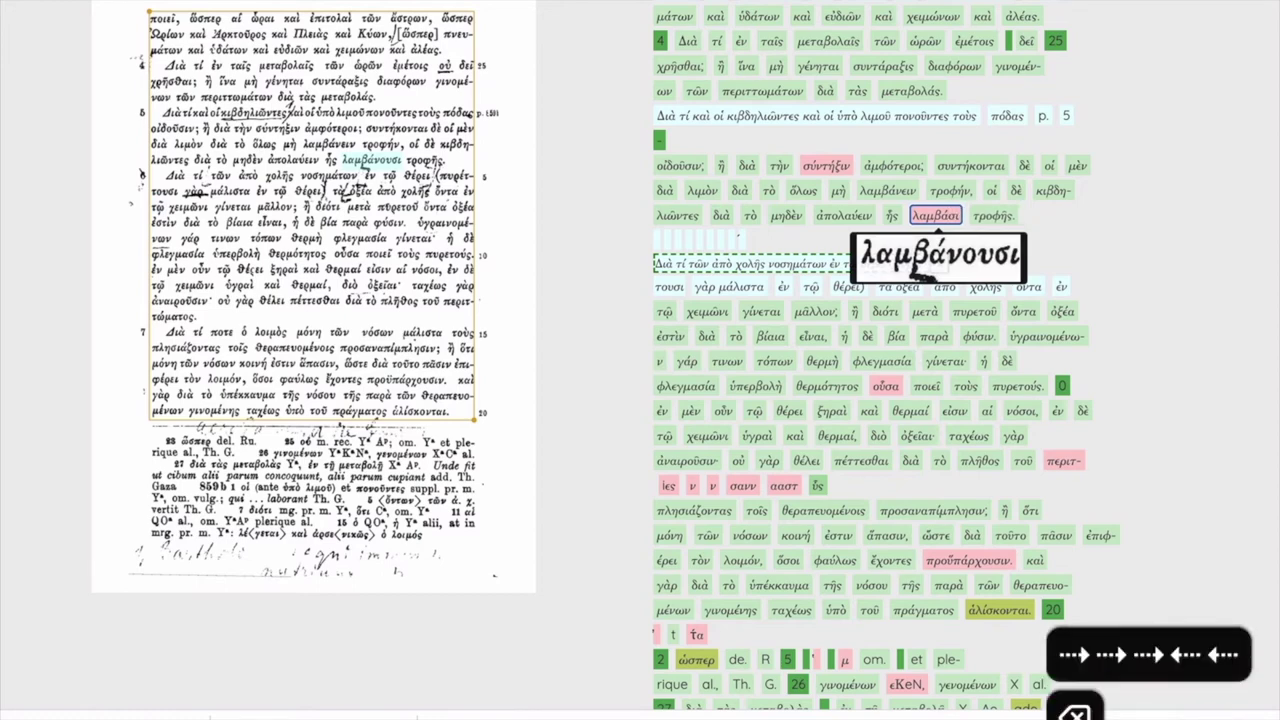
pyautogui.write('νου')
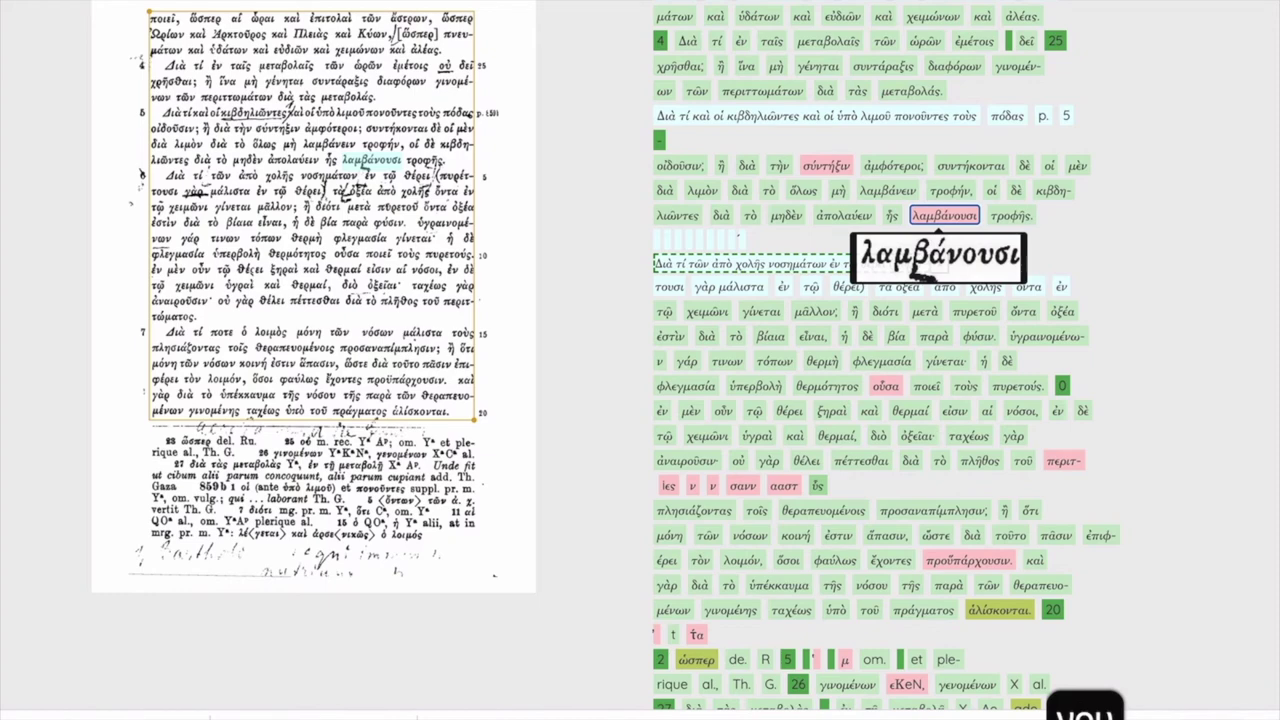
pyautogui.press('Return')
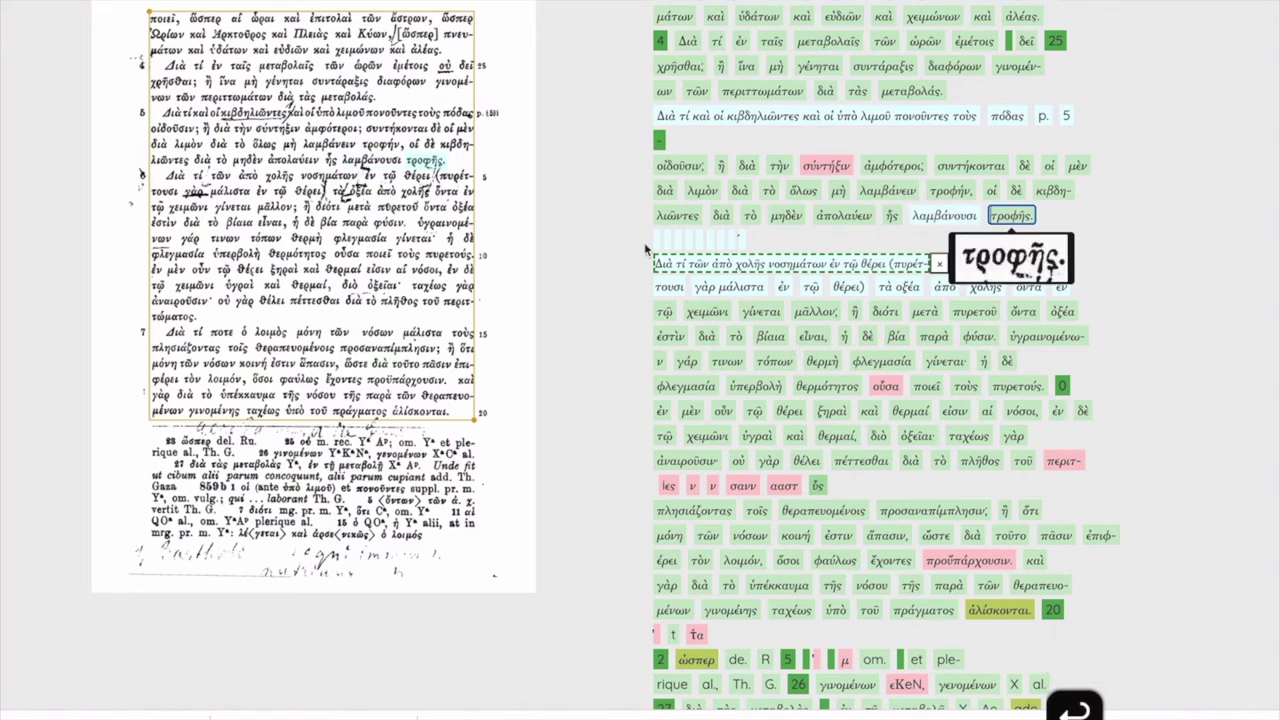
# Mark the διὰ λιμὸν and λιῶντες lines as verified
pyautogui.click(824, 165)
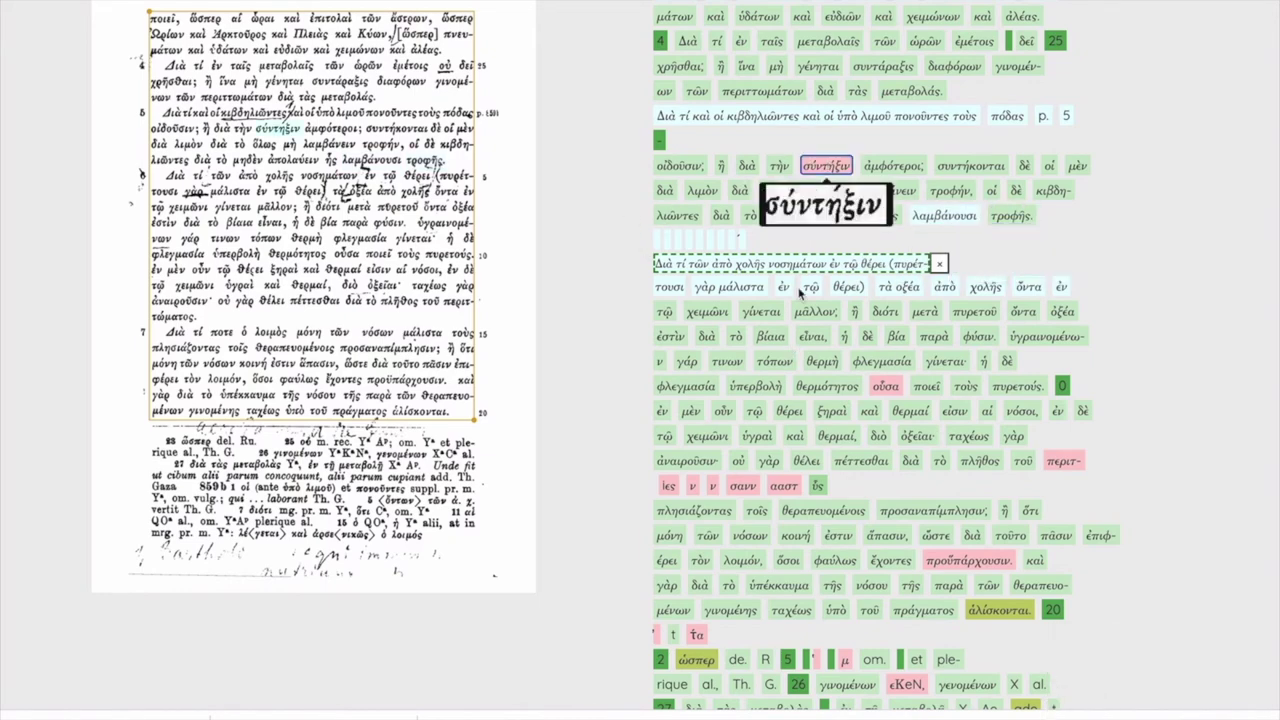
pyautogui.rightClick(678, 213)
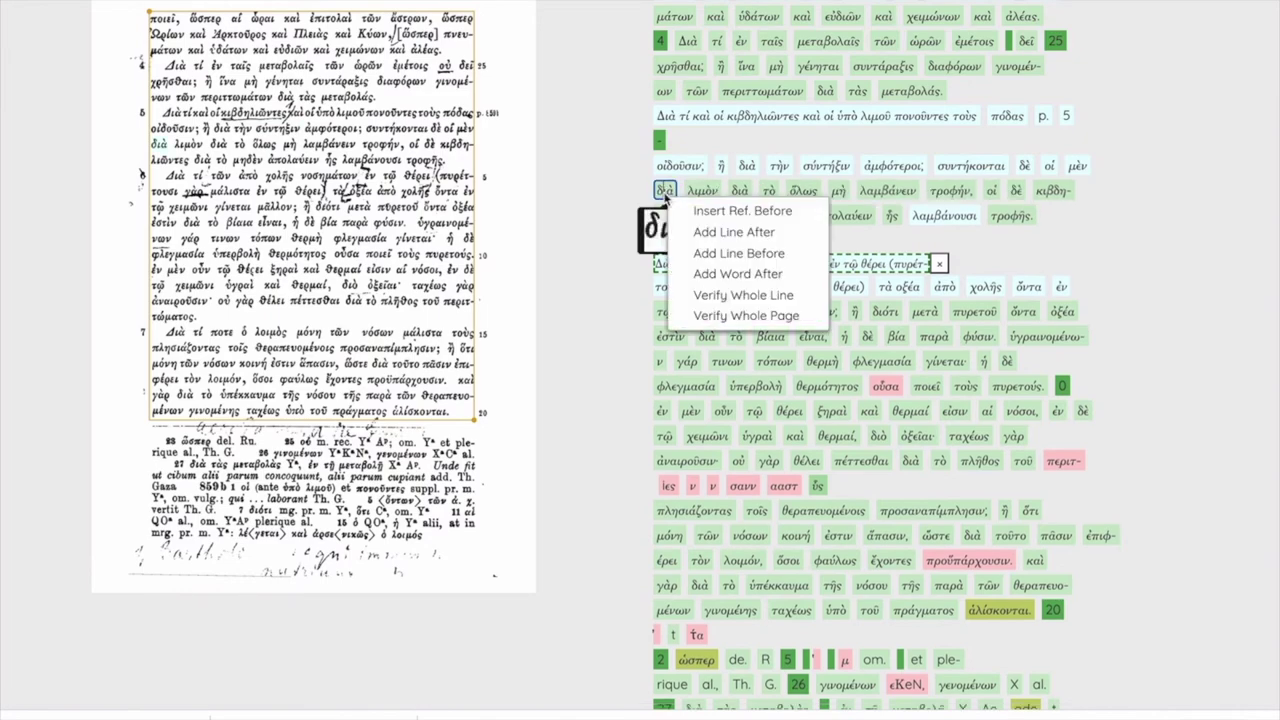
pyautogui.click(678, 213)
pyautogui.rightClick(678, 213)
pyautogui.click(743, 274)
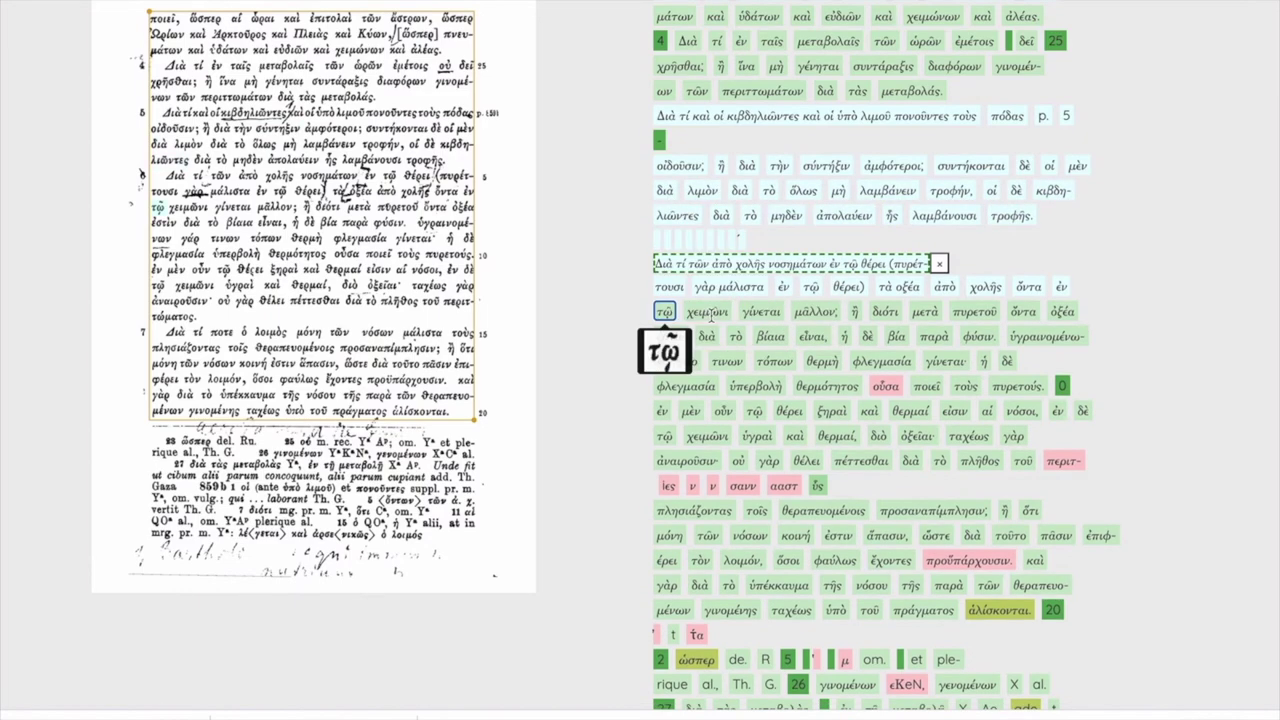
pyautogui.scroll(2, 563, 303)
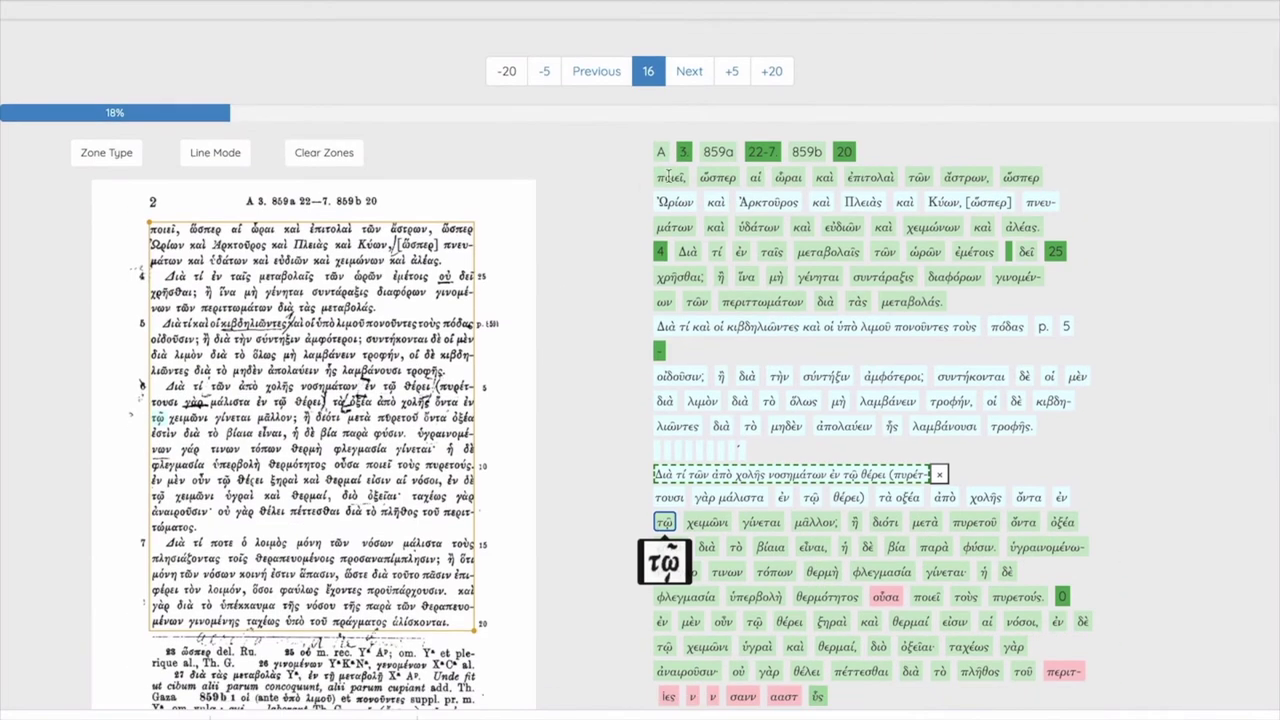
# Verify page 16's opening lines, from the first line through the μάτων, χρῆσθαι and ω lines
pyautogui.click(669, 177)
pyautogui.rightClick(669, 177)
pyautogui.click(674, 227)
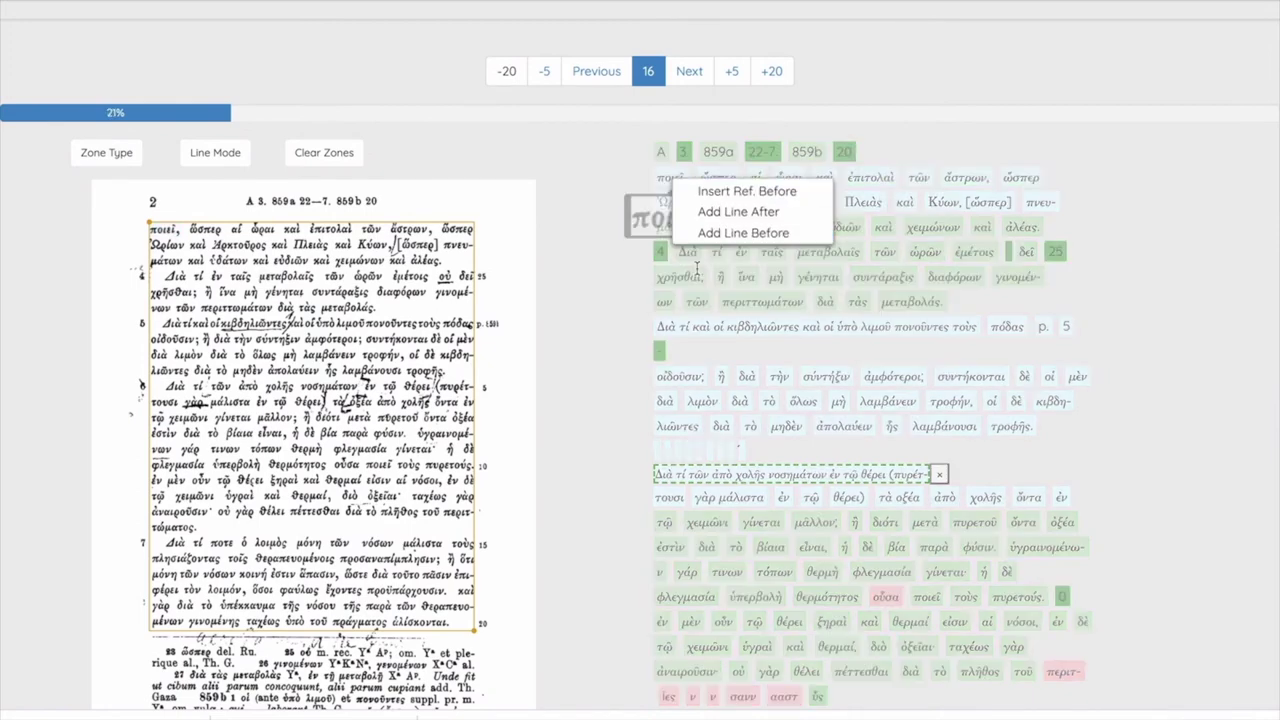
pyautogui.rightClick(674, 227)
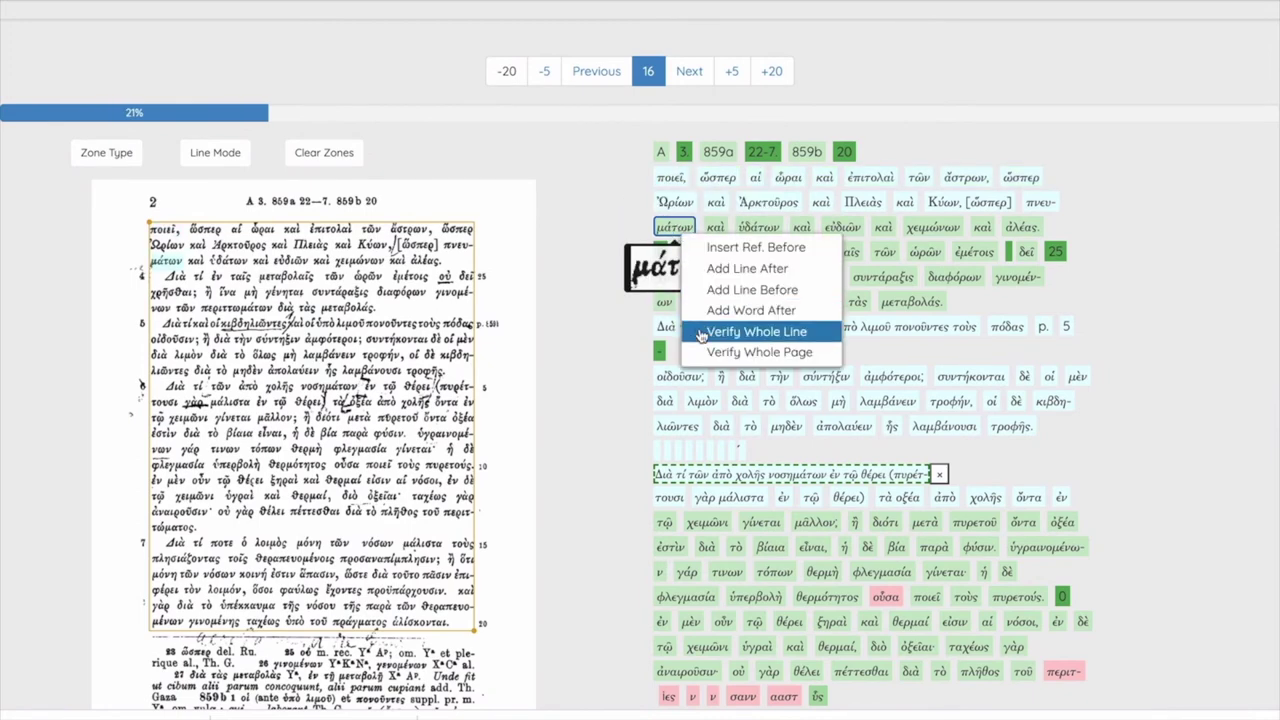
pyautogui.click(701, 334)
pyautogui.rightClick(665, 254)
pyautogui.click(700, 358)
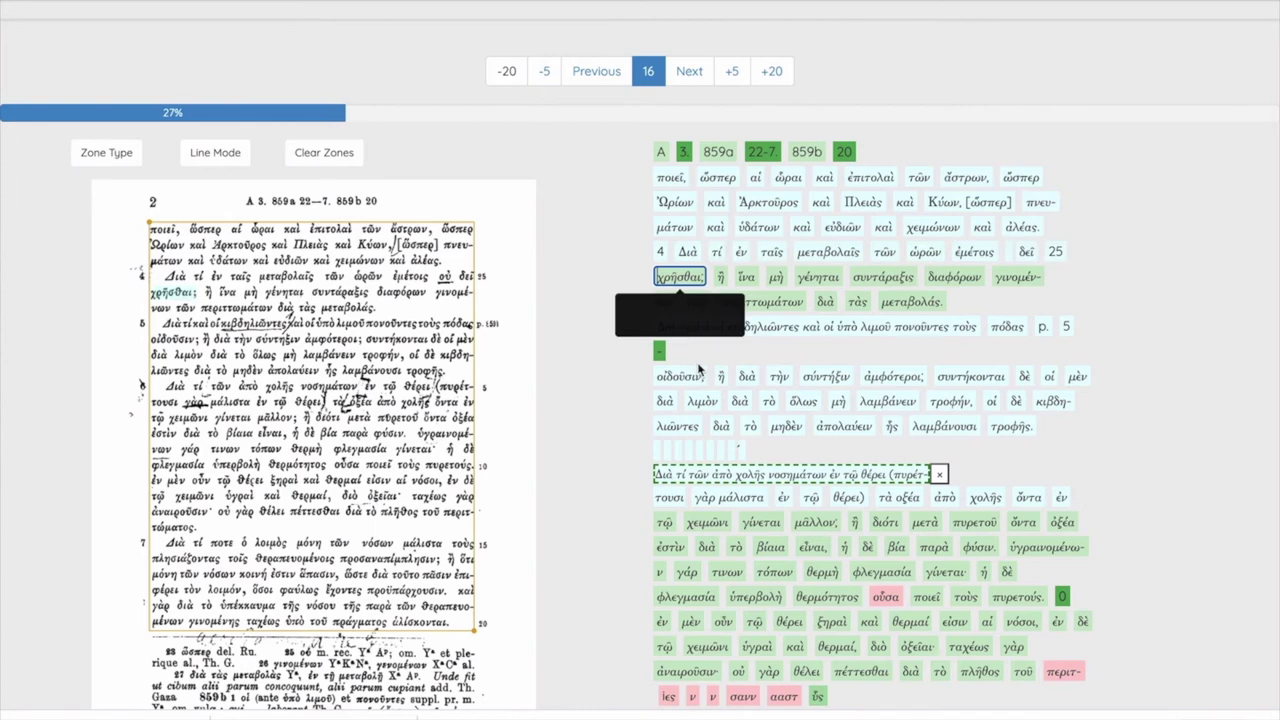
pyautogui.rightClick(677, 271)
pyautogui.click(710, 384)
pyautogui.rightClick(664, 298)
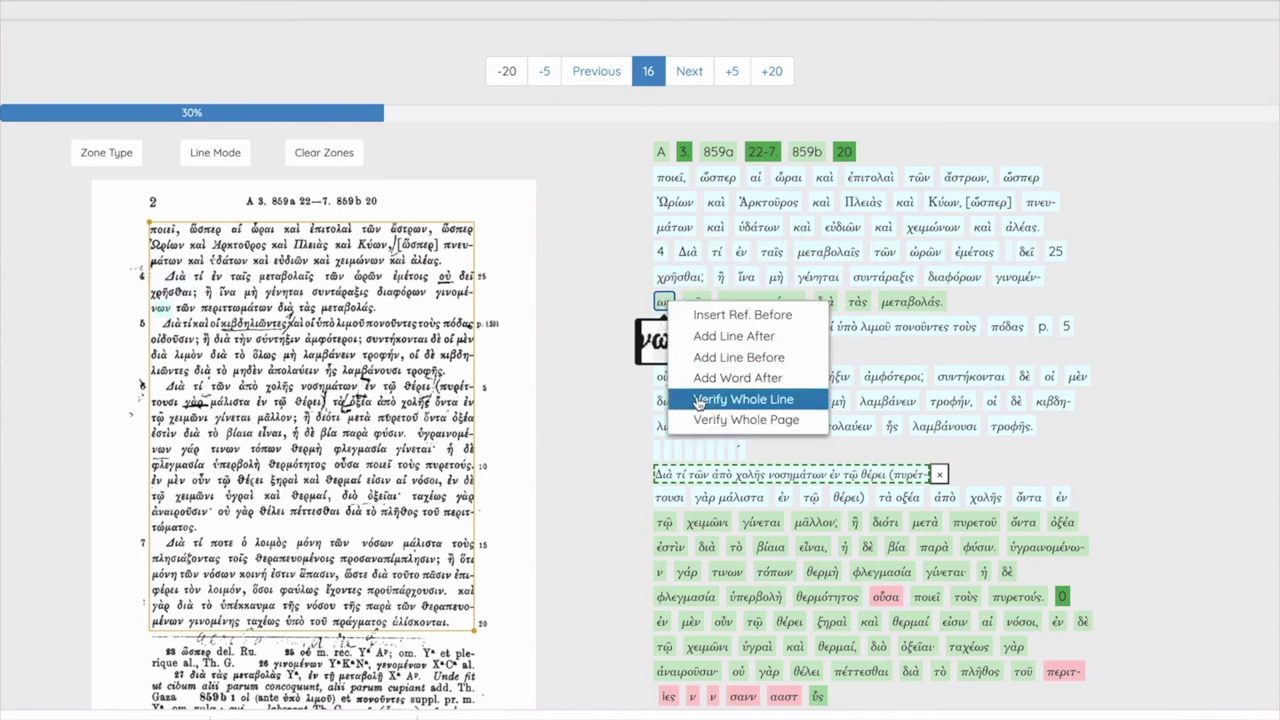
pyautogui.click(700, 399)
pyautogui.scroll(-1, 606, 371)
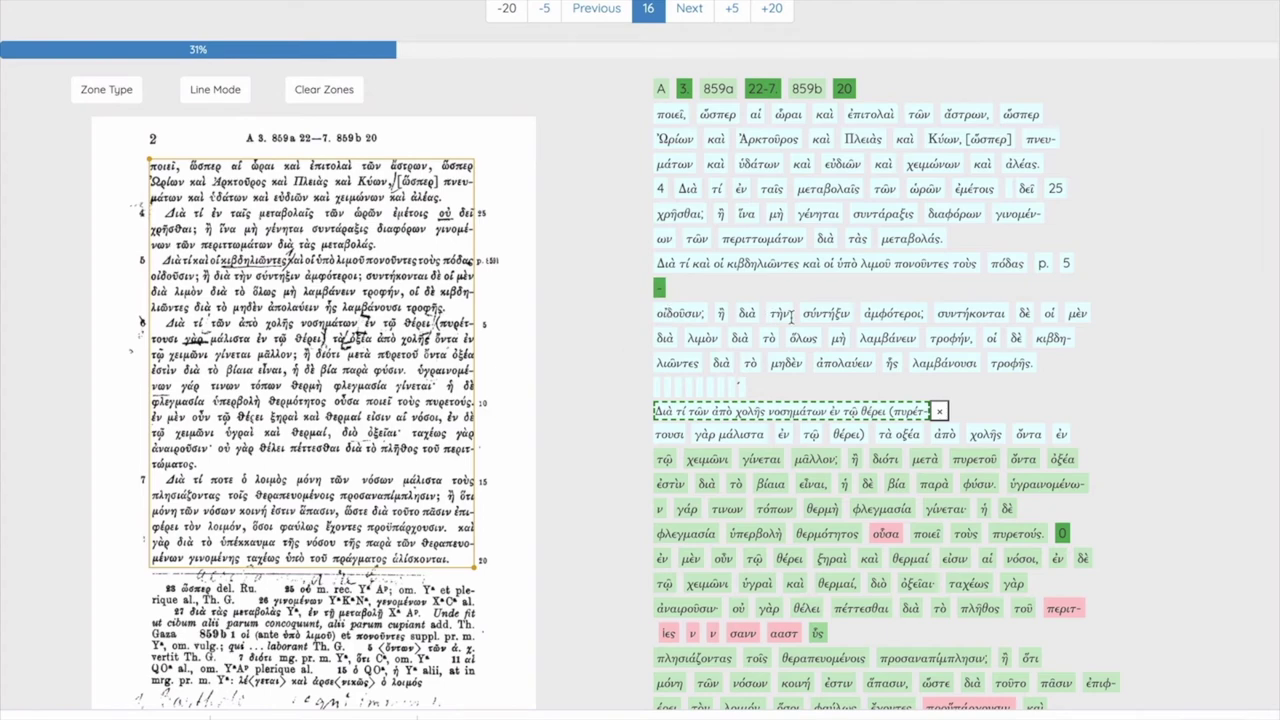
# Delete the stray empty word box and return to the previous page
pyautogui.press('BackSpace')
pyautogui.press('BackSpace')
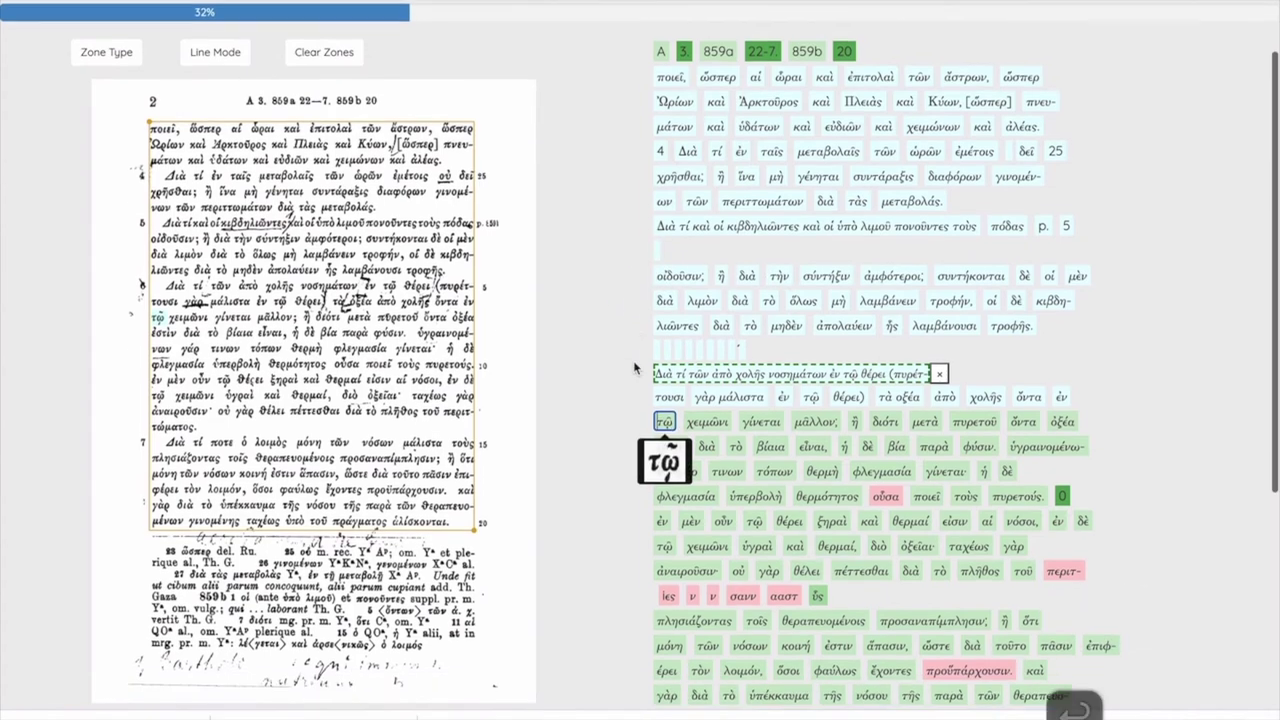
pyautogui.scroll(2, 569, 280)
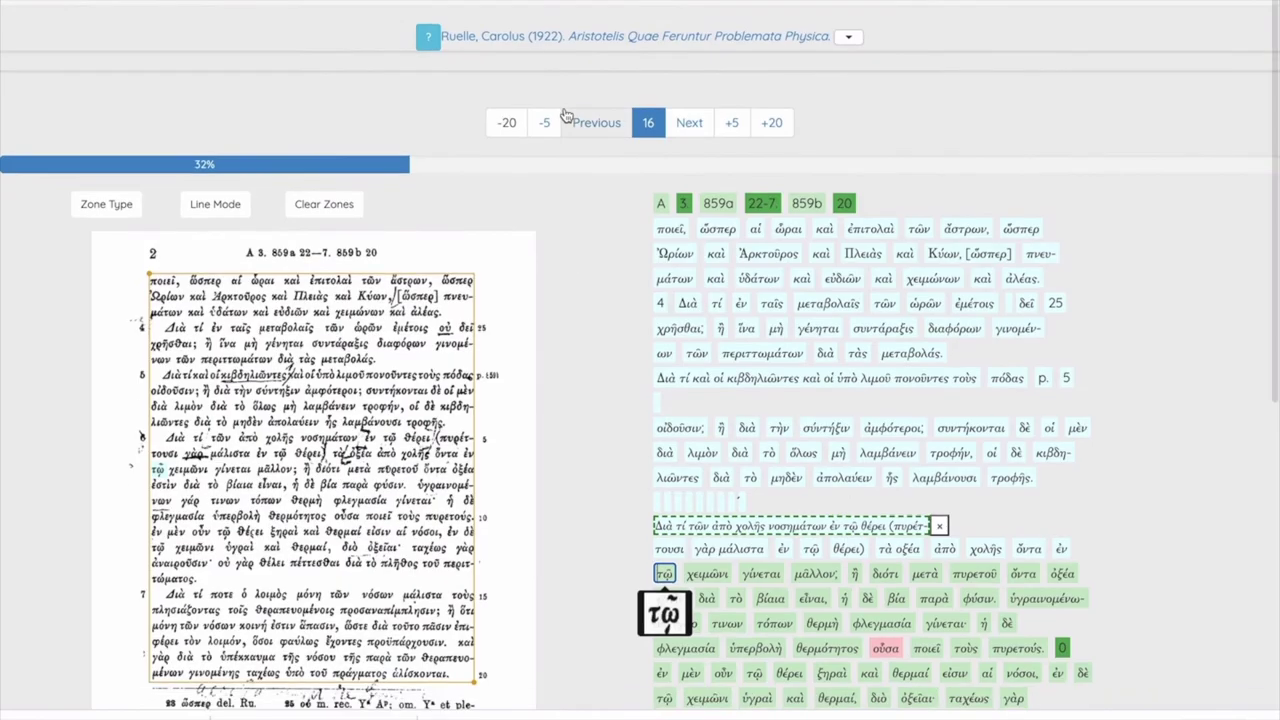
pyautogui.click(585, 120)
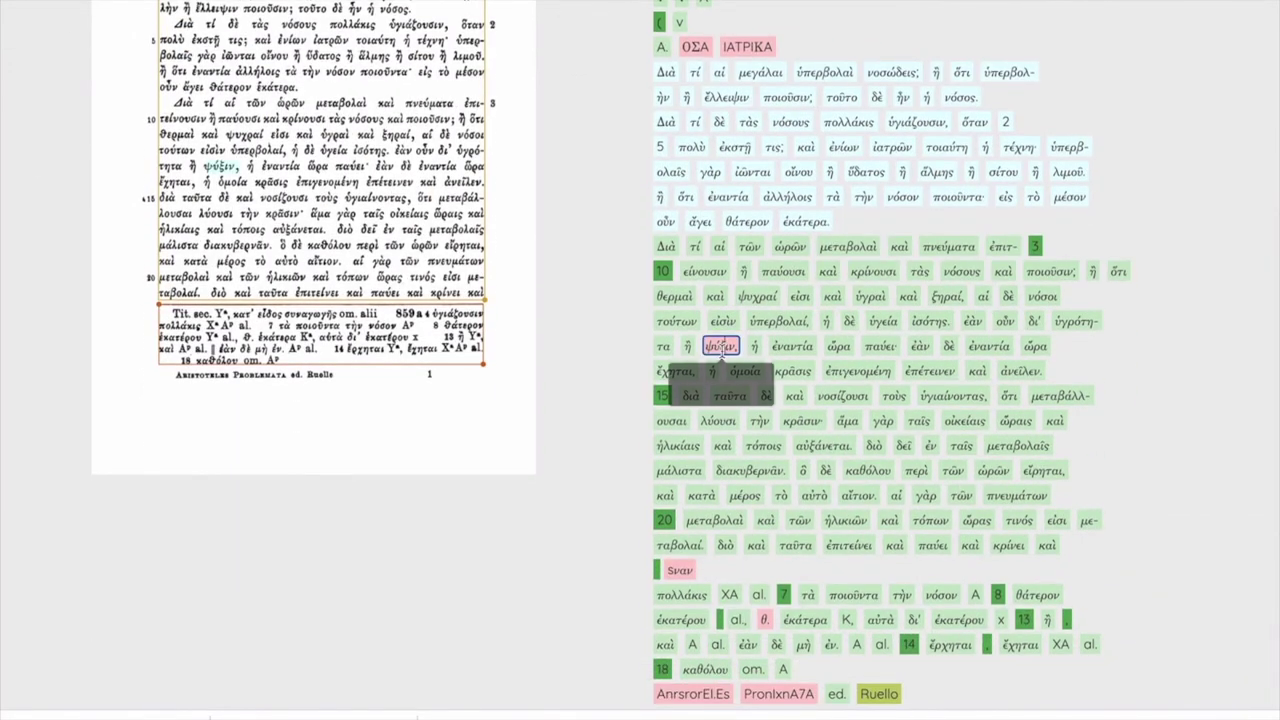
# Verify the lines from Διὰ τί αἱ τῶν through θερμαὶ, τούτων, τητα, ἔχηται and λουσαι
pyautogui.click(663, 246)
pyautogui.press('Menu')
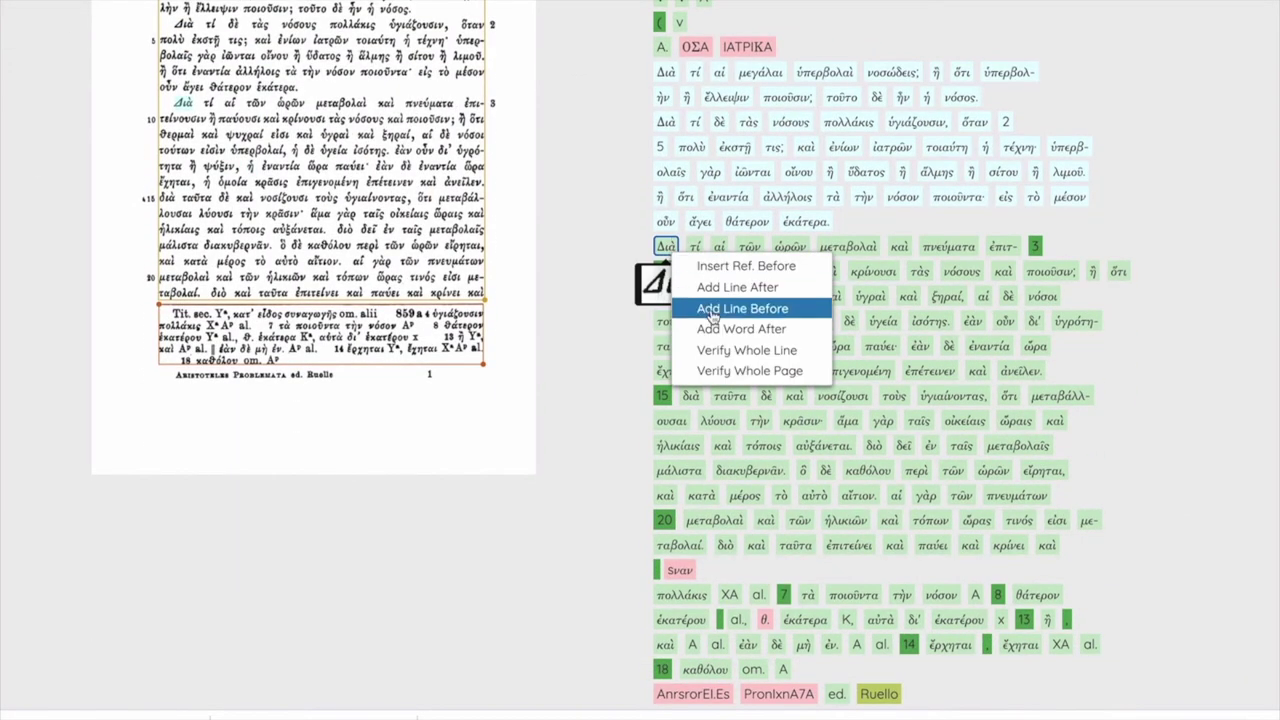
pyautogui.press('Return')
pyautogui.rightClick(664, 270)
pyautogui.click(705, 271)
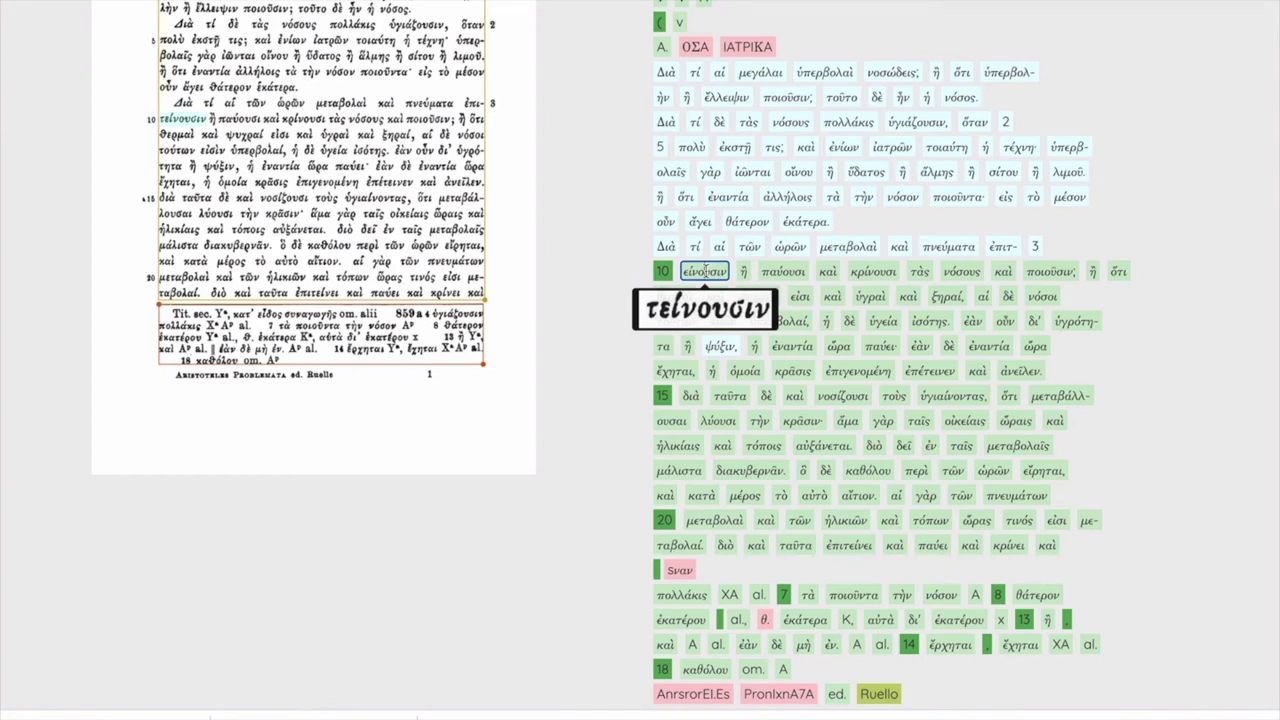
pyautogui.press('Menu')
pyautogui.click(704, 369)
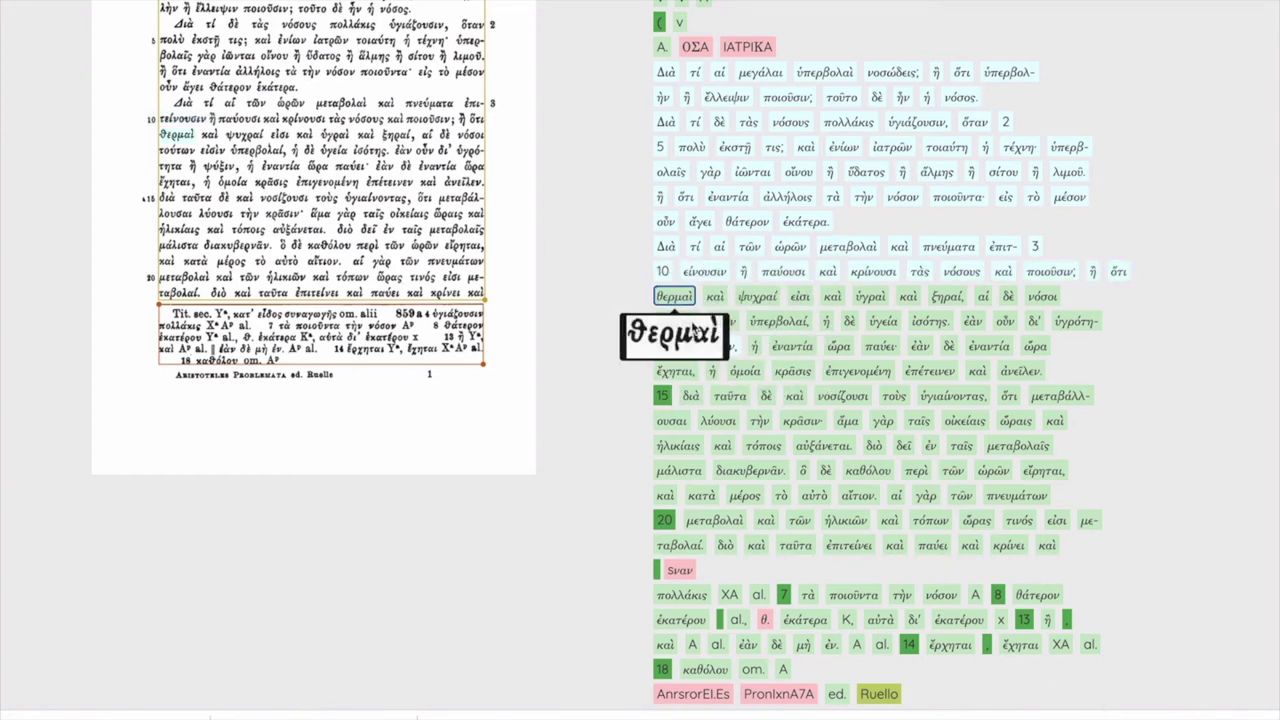
pyautogui.press('Menu')
pyautogui.click(704, 398)
pyautogui.press('Menu')
pyautogui.click(704, 421)
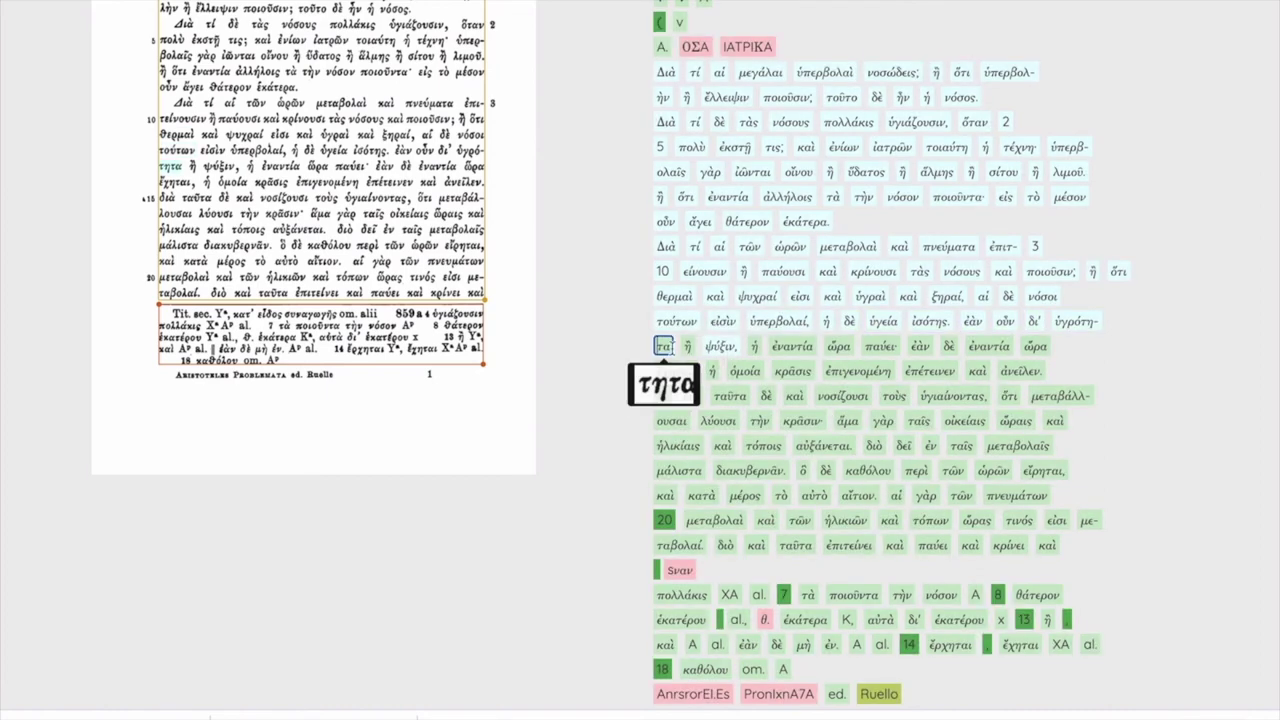
pyautogui.press('Menu')
pyautogui.click(712, 446)
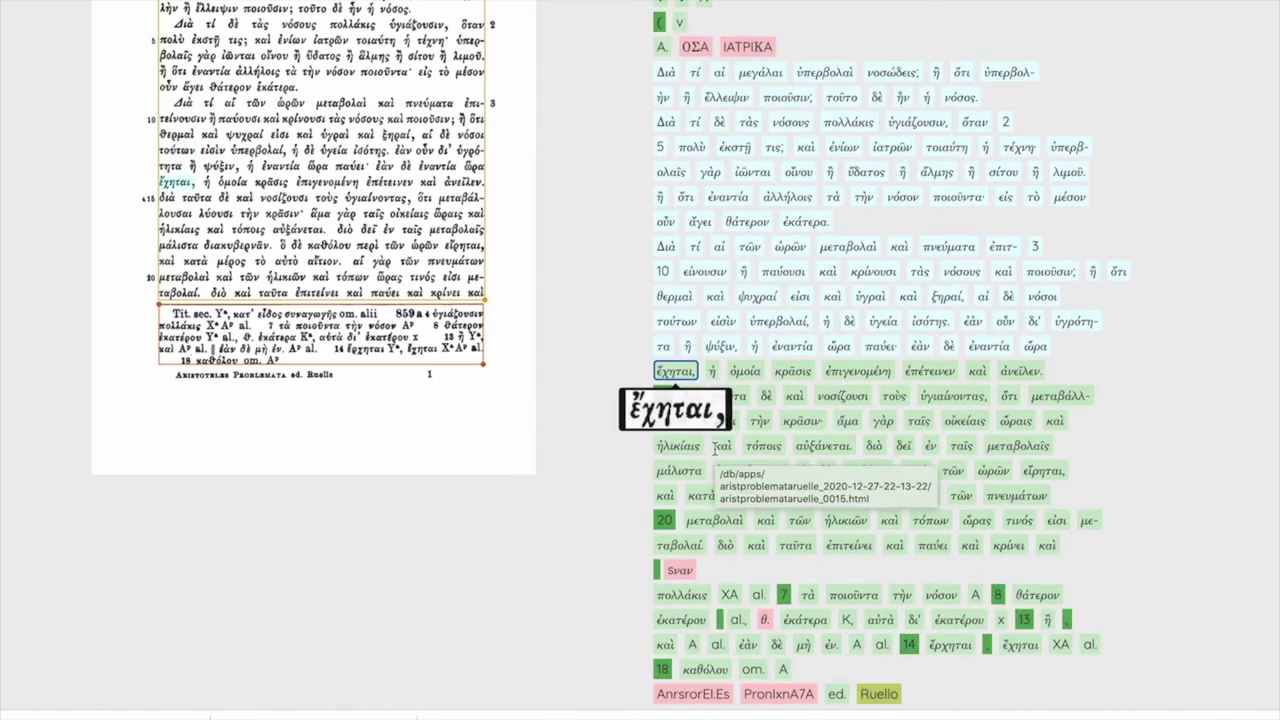
pyautogui.press('Menu')
pyautogui.click(712, 471)
pyautogui.press('Menu')
pyautogui.click(690, 500)
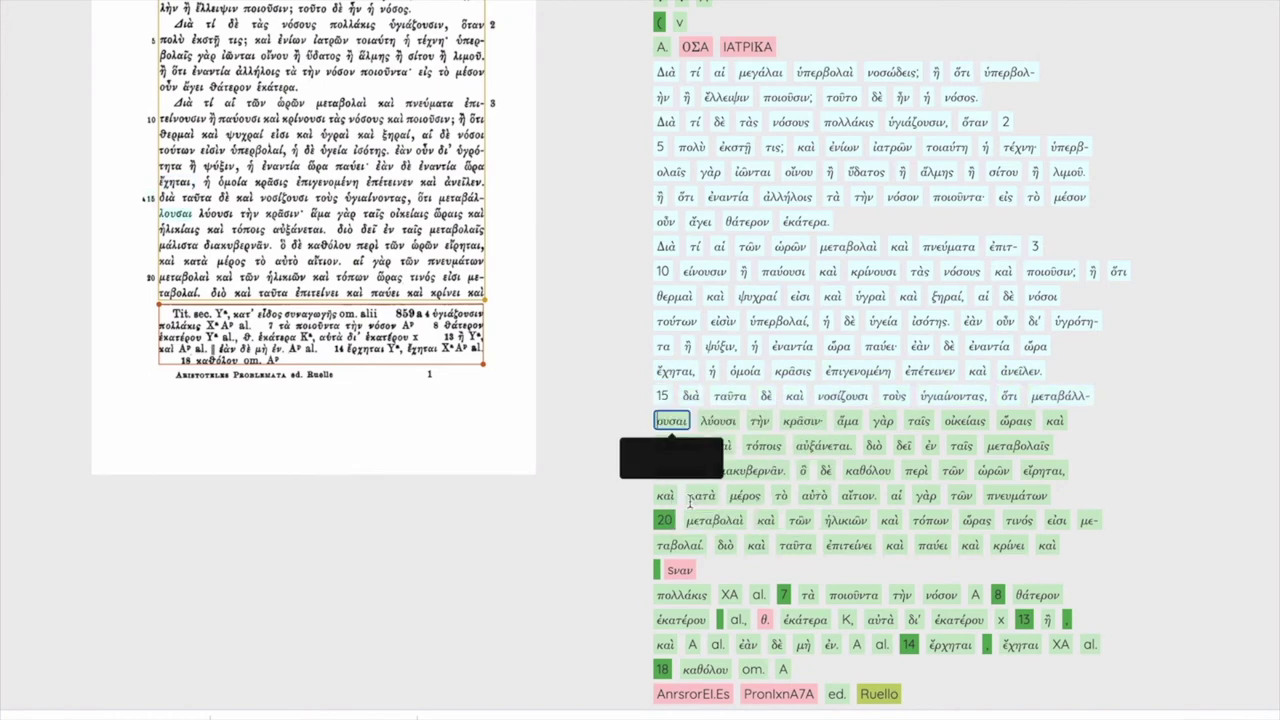
pyautogui.press('Menu')
# Verify the ἡλικίαις, μάλιστα, καὶ and μεταβολαὶ lines down to the last body line
pyautogui.click(696, 522)
pyautogui.press('Menu')
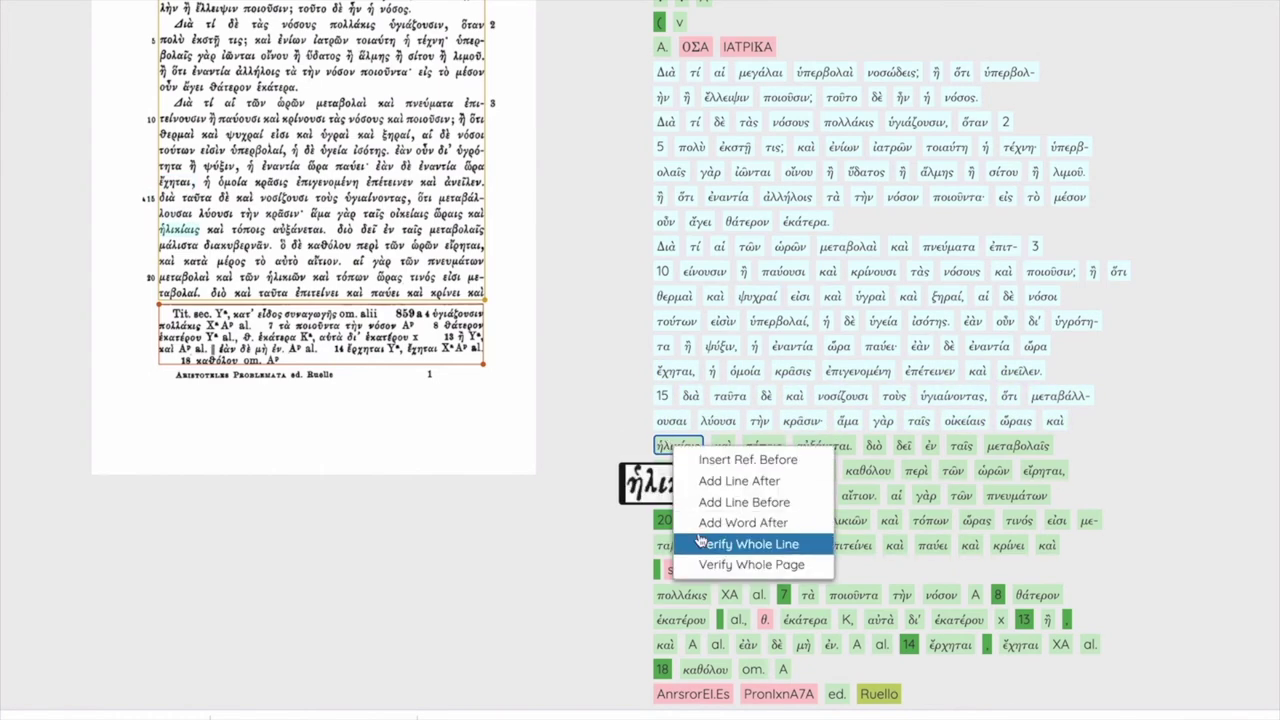
pyautogui.click(698, 543)
pyautogui.press('Menu')
pyautogui.click(751, 470)
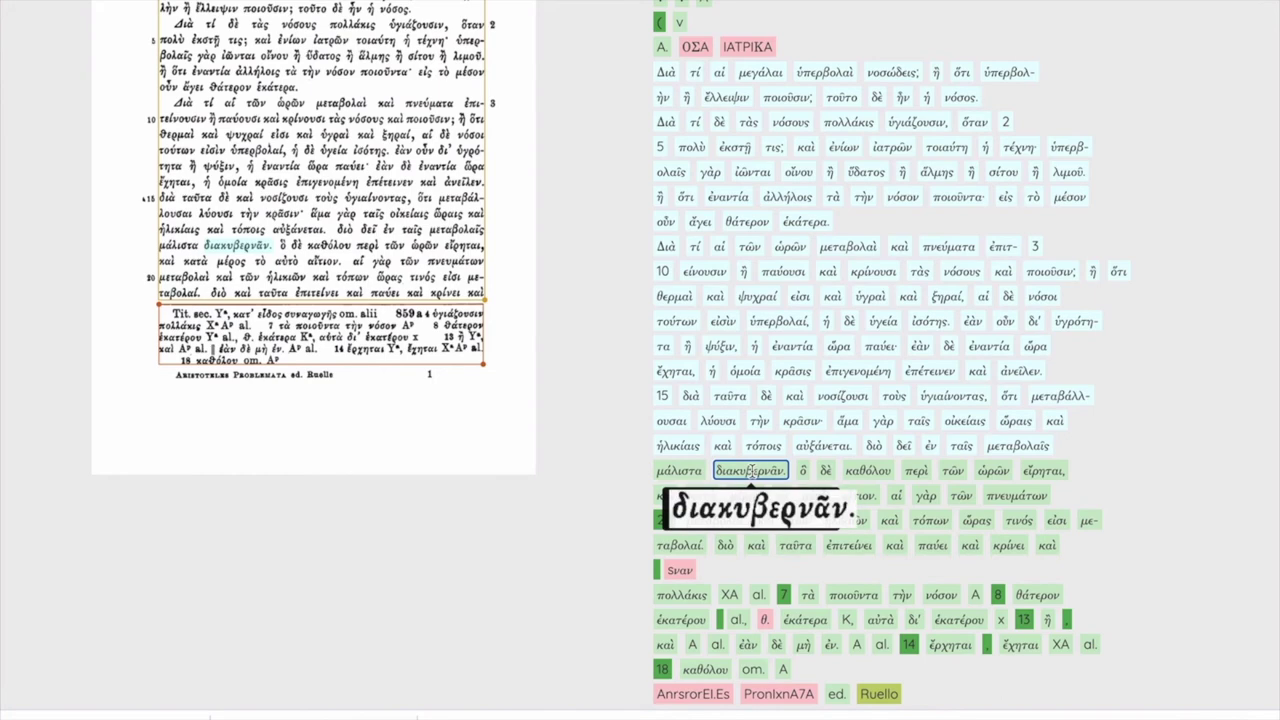
pyautogui.rightClick(672, 479)
pyautogui.click(705, 576)
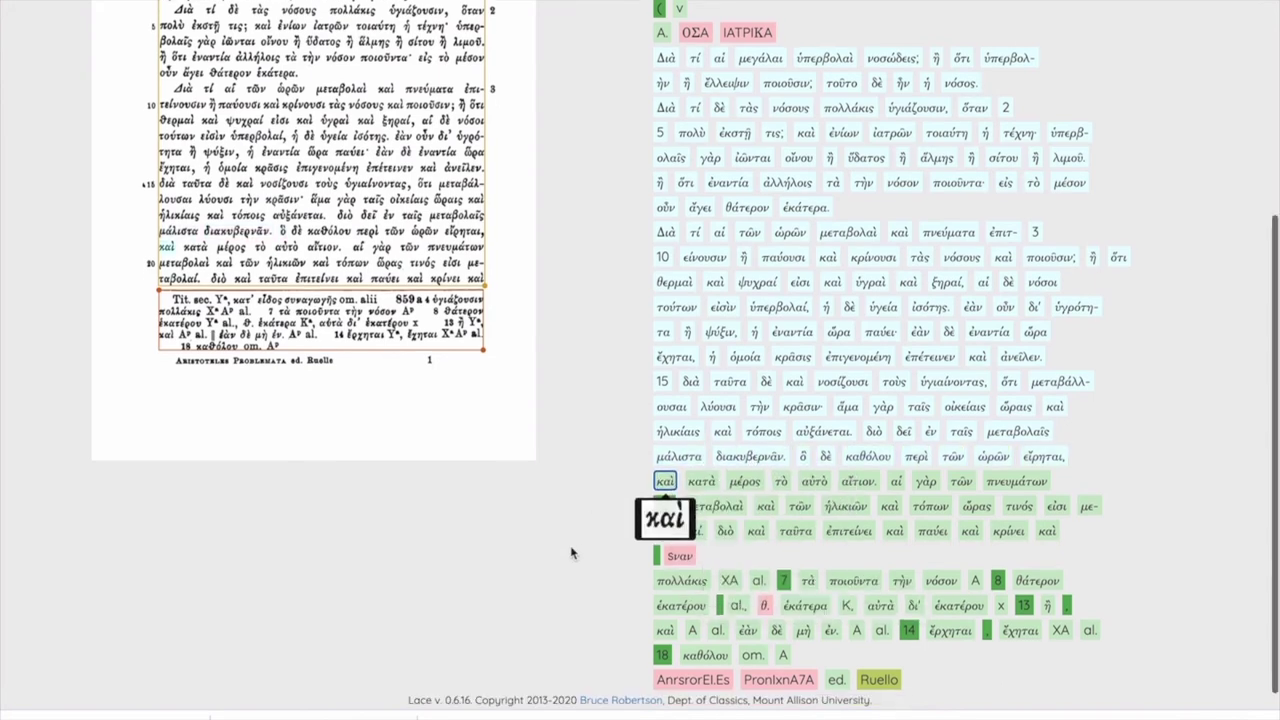
pyautogui.press('Menu')
pyautogui.click(700, 584)
pyautogui.press('Menu')
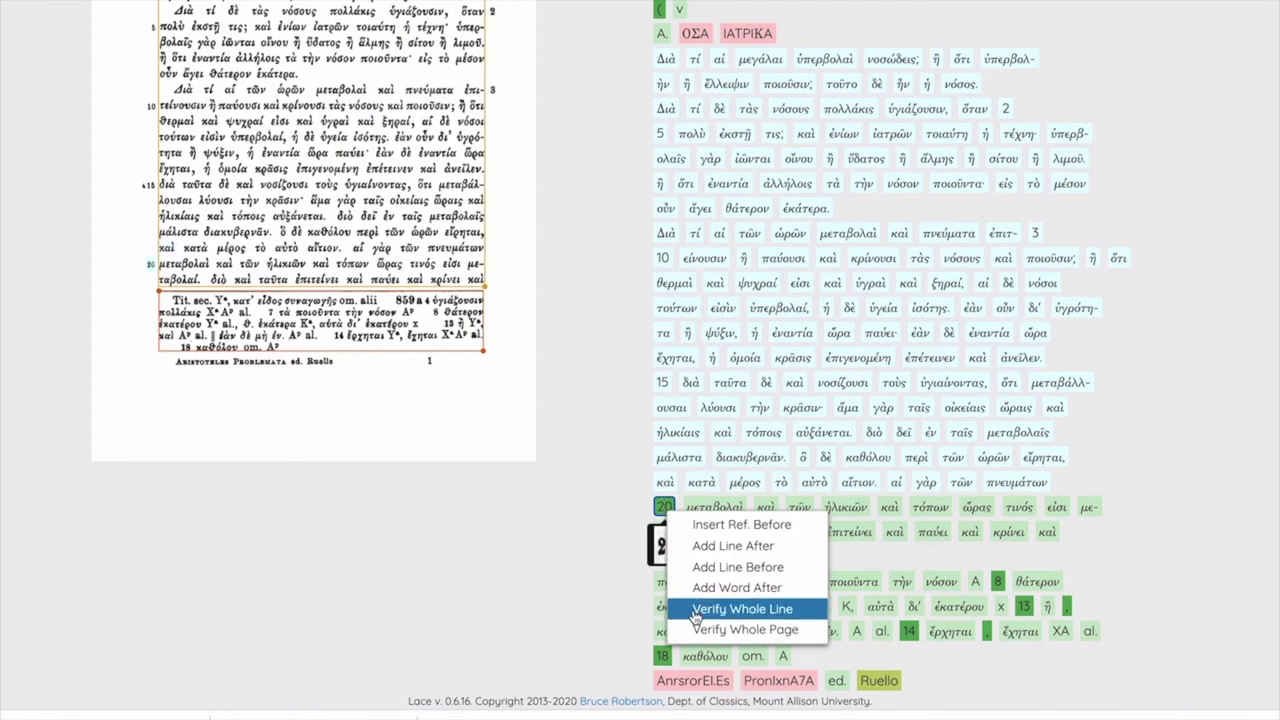
pyautogui.click(697, 612)
pyautogui.press('Menu')
pyautogui.click(708, 631)
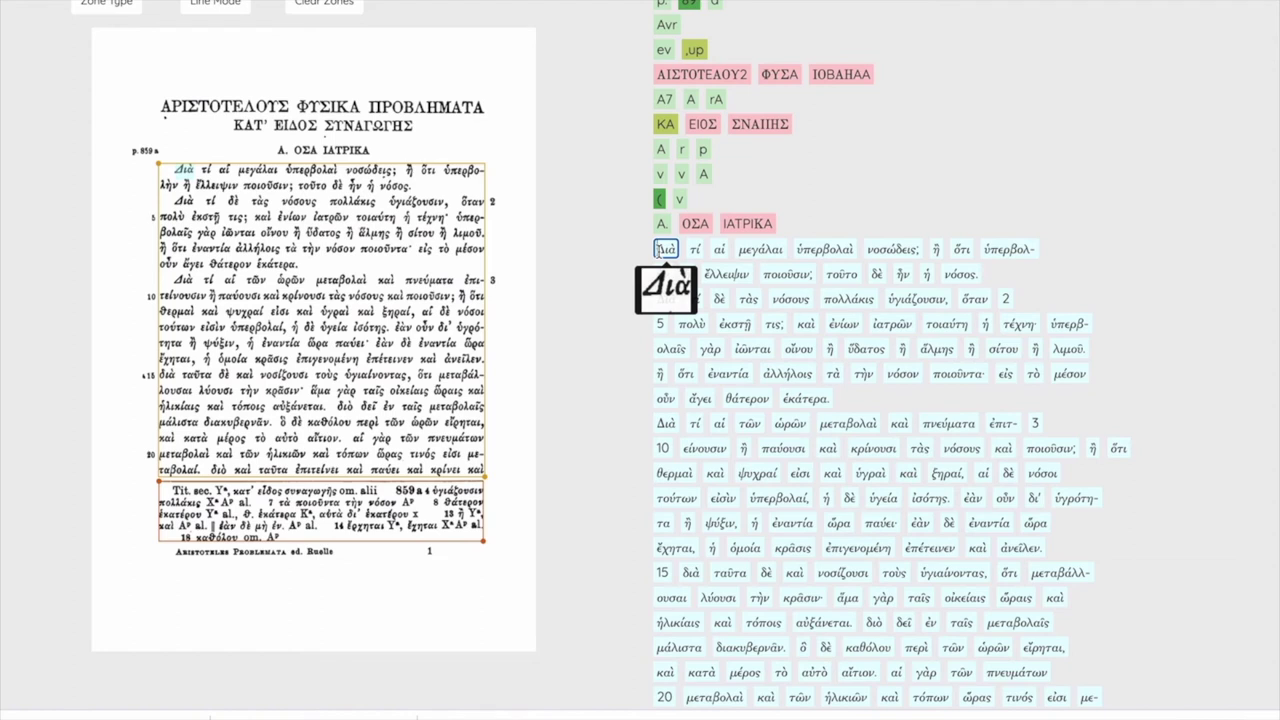
# Insert an Aristotle, Problemata 1.1 reference before the first problem's opening Διά
pyautogui.rightClick(664, 250)
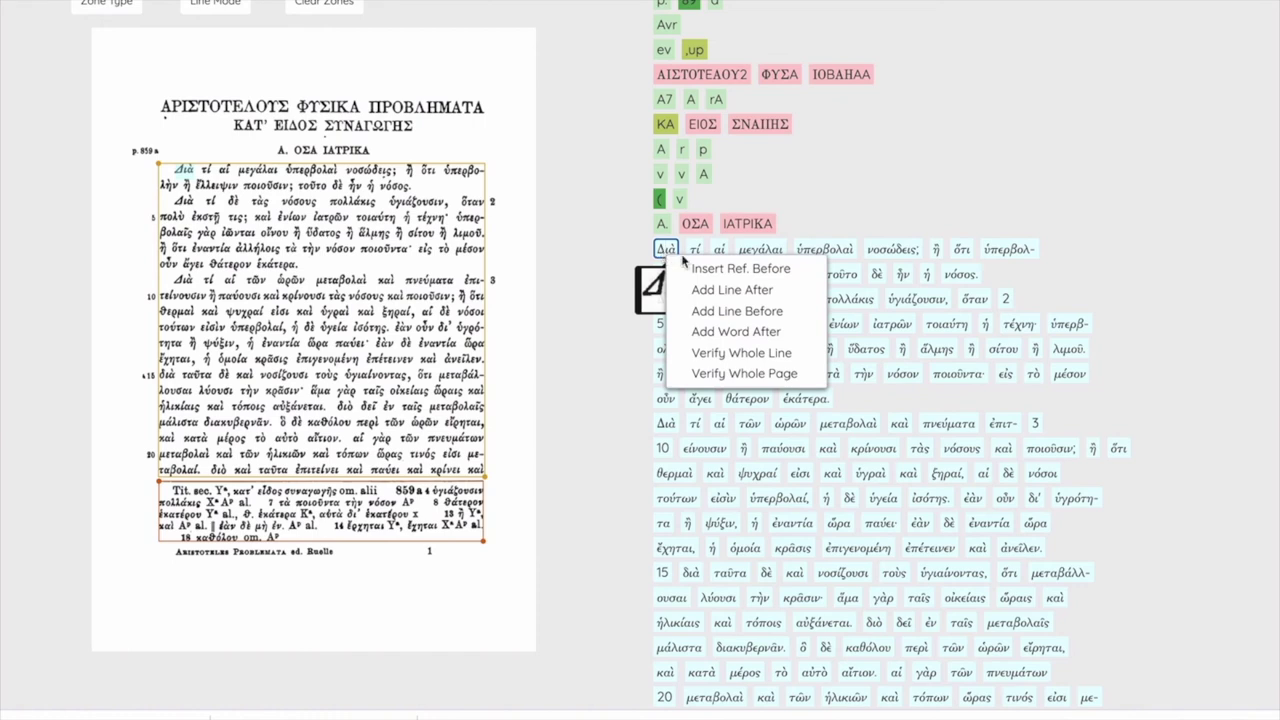
pyautogui.click(703, 269)
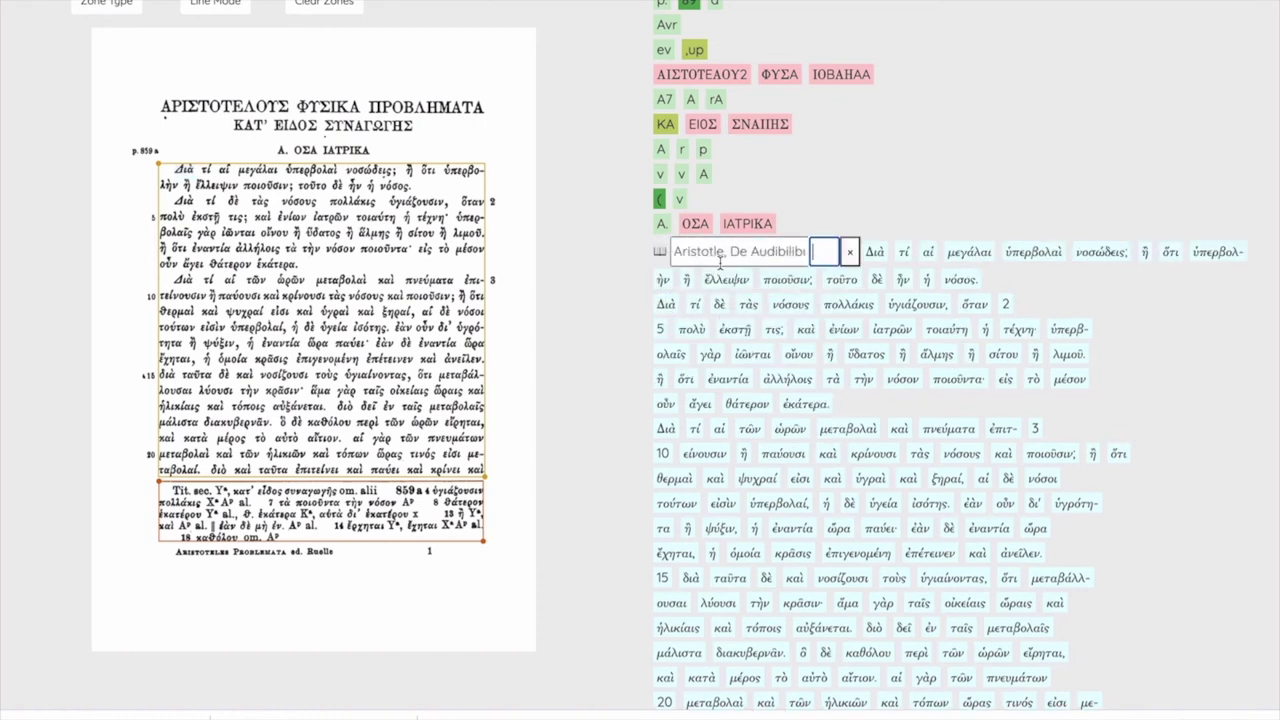
pyautogui.click(730, 252)
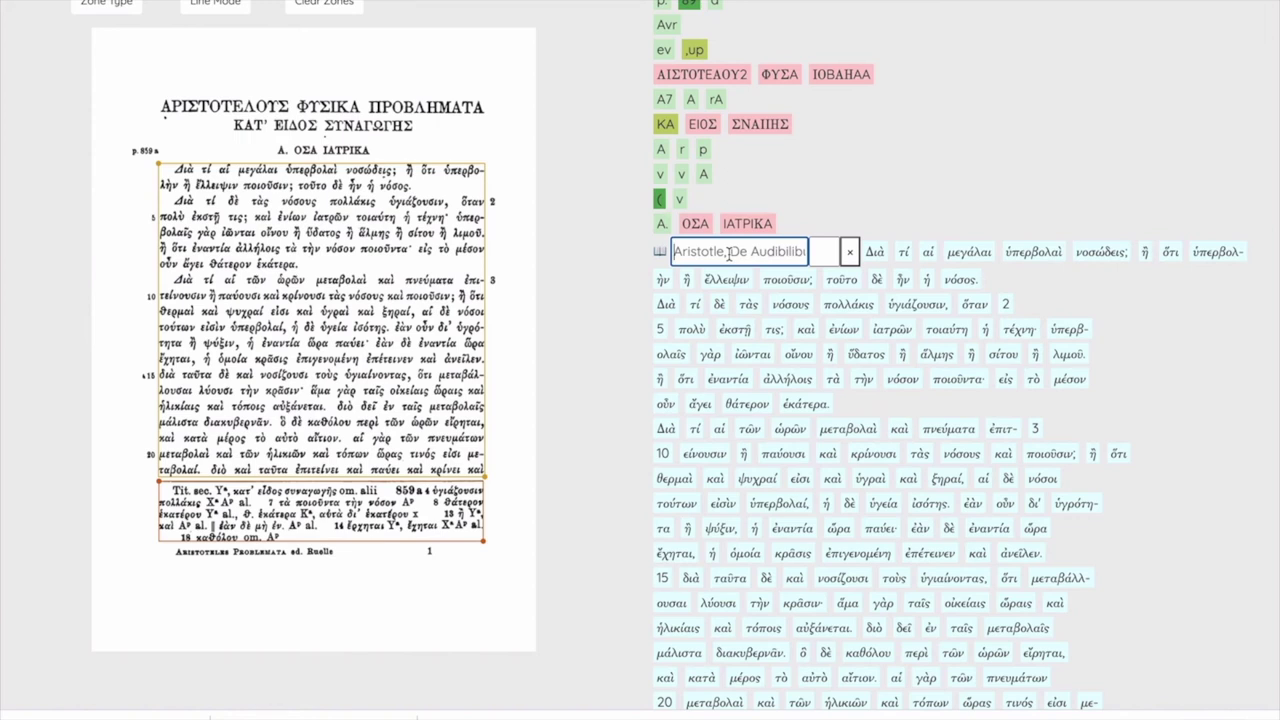
pyautogui.write('probl')
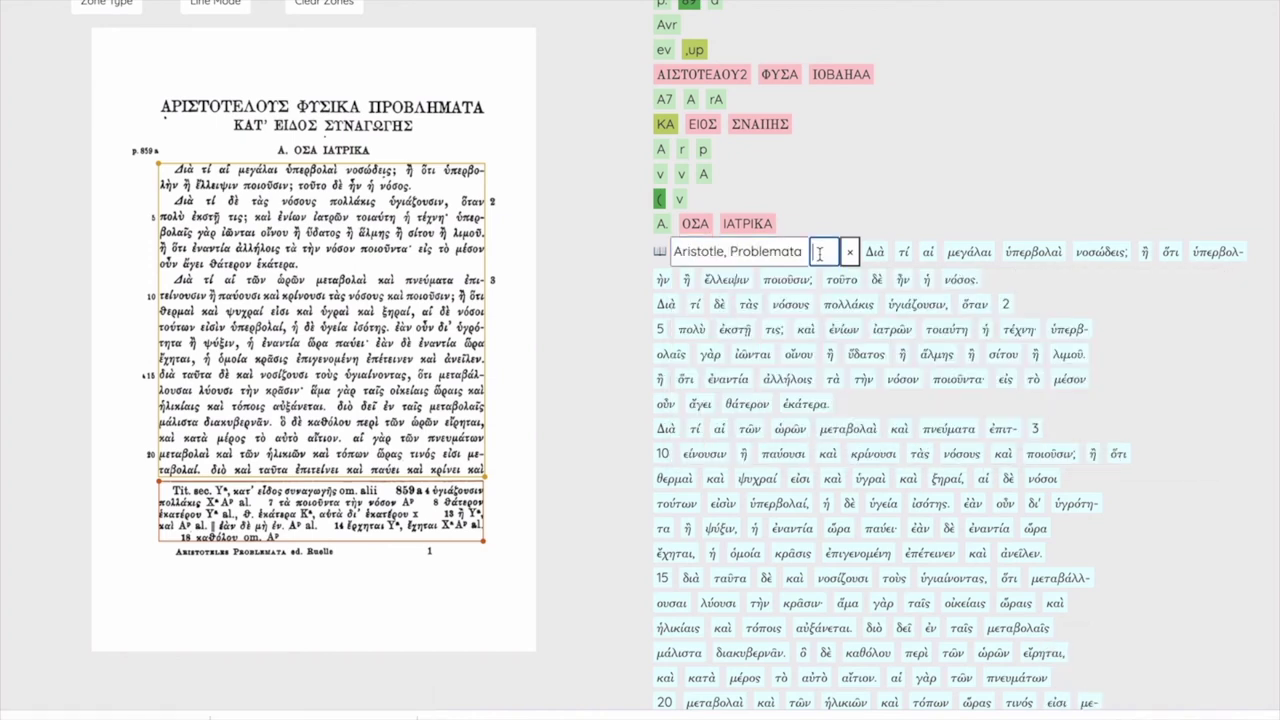
pyautogui.write('1.1')
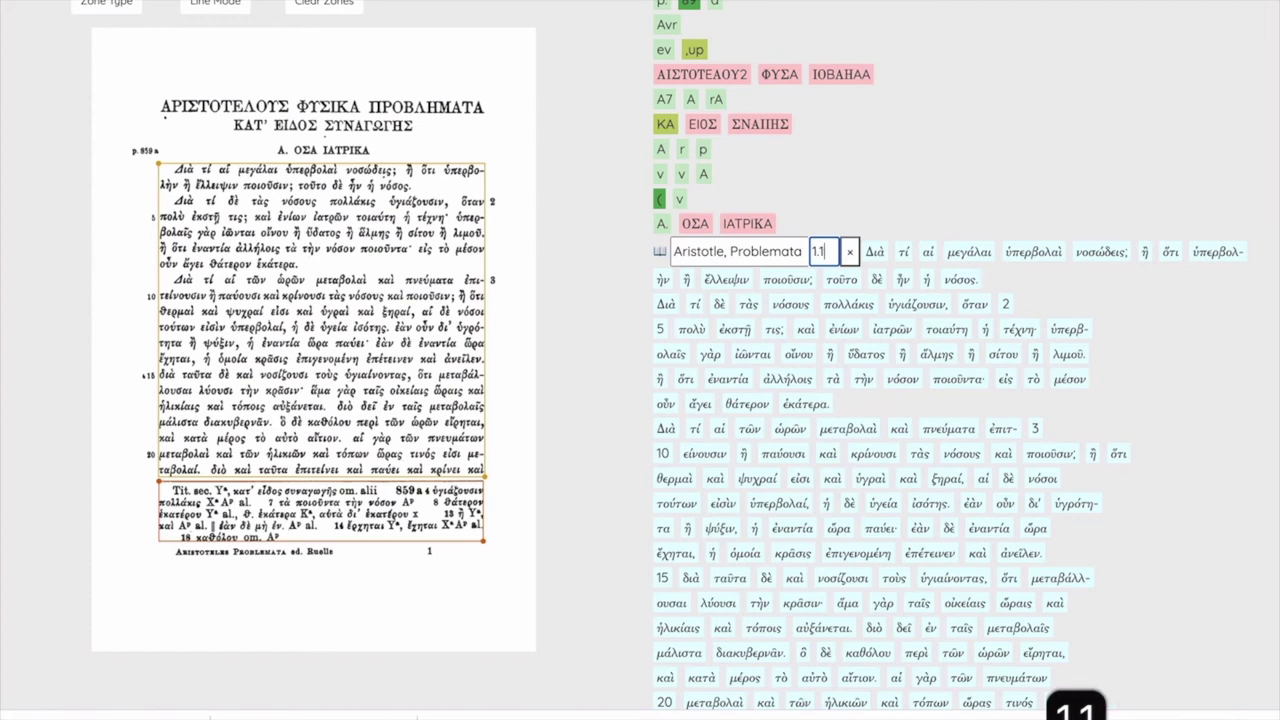
pyautogui.press('Return')
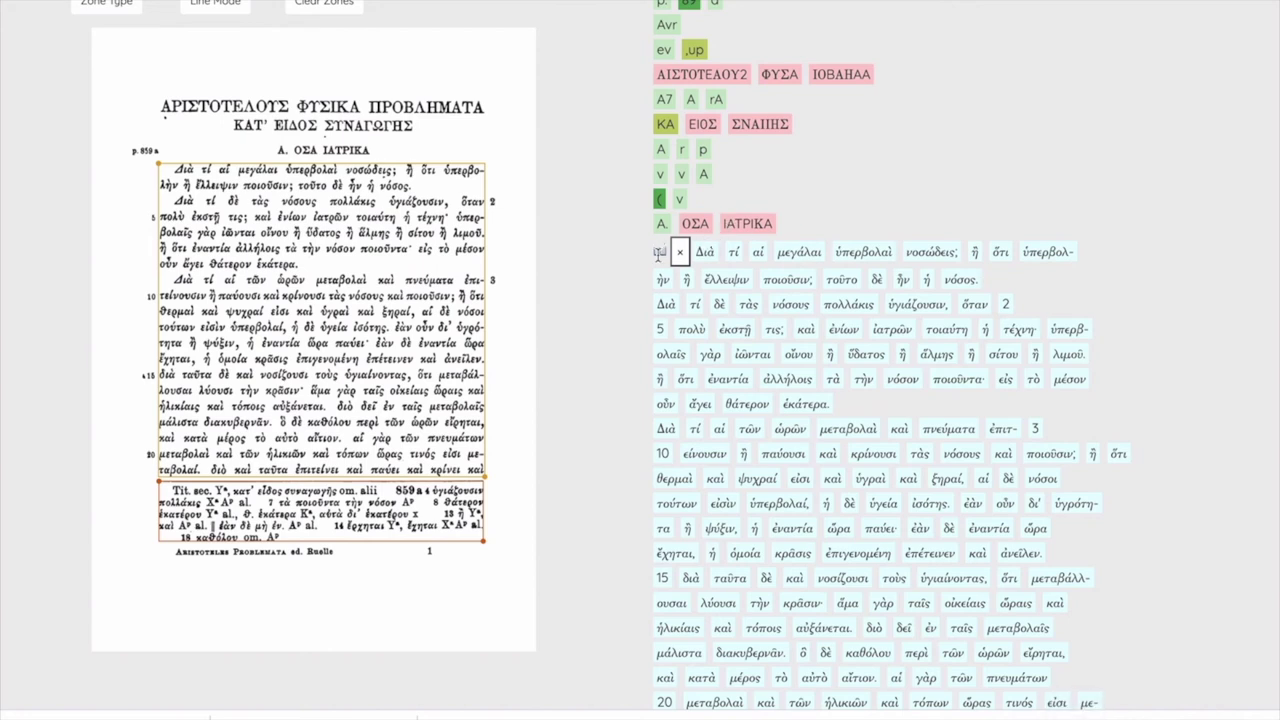
pyautogui.moveTo(659, 253)
# Tag the second and third problem openings with Problemata references 1.2 and 1.3
pyautogui.rightClick(664, 305)
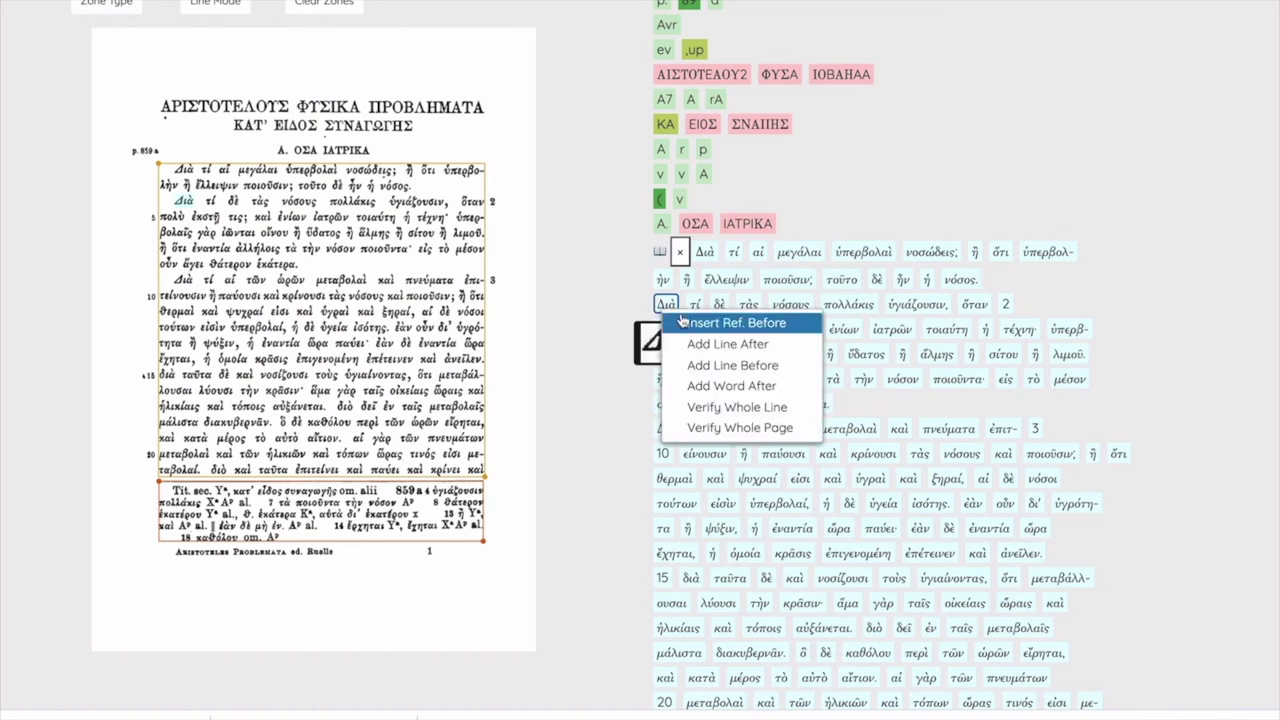
pyautogui.click(685, 320)
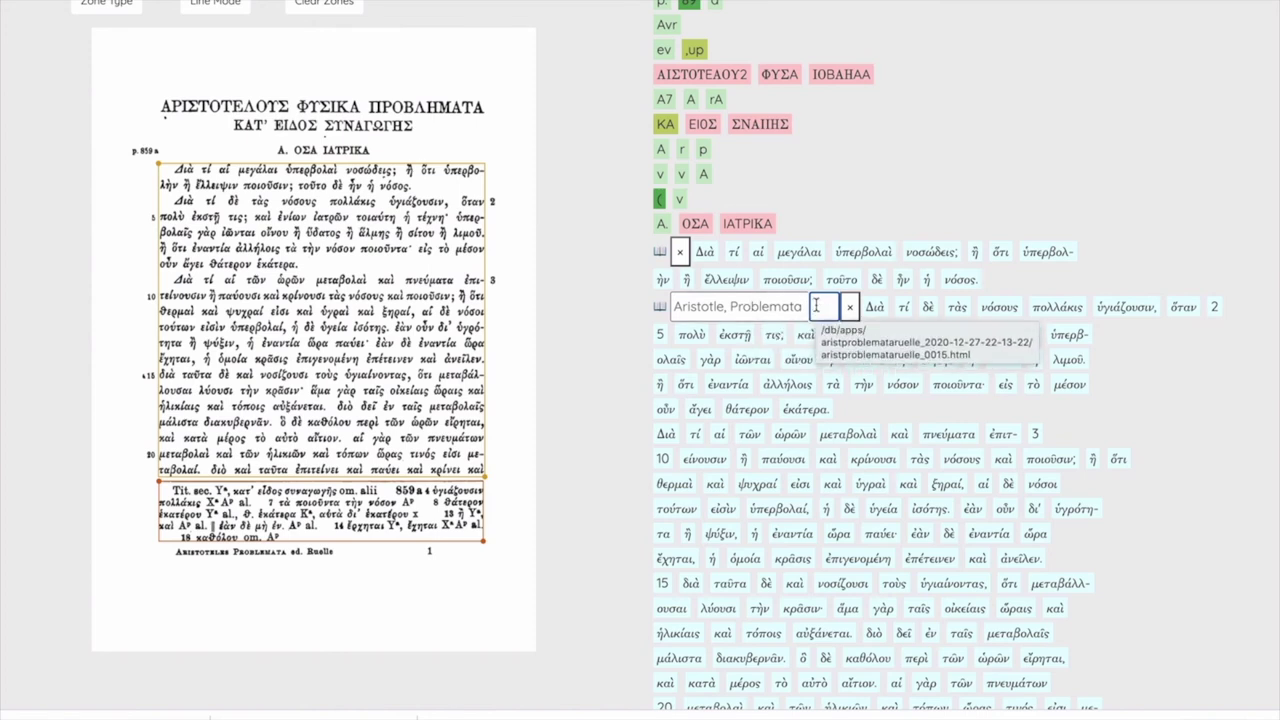
pyautogui.write('1.2')
pyautogui.press('Return')
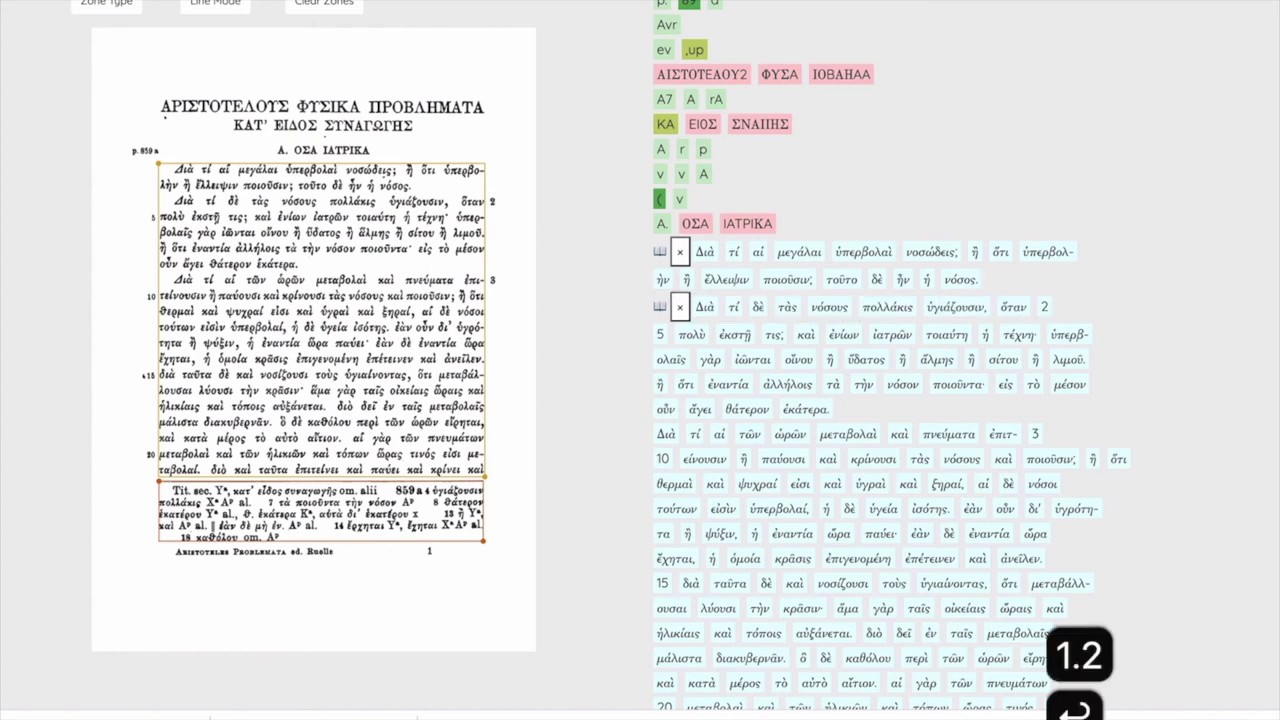
pyautogui.rightClick(660, 431)
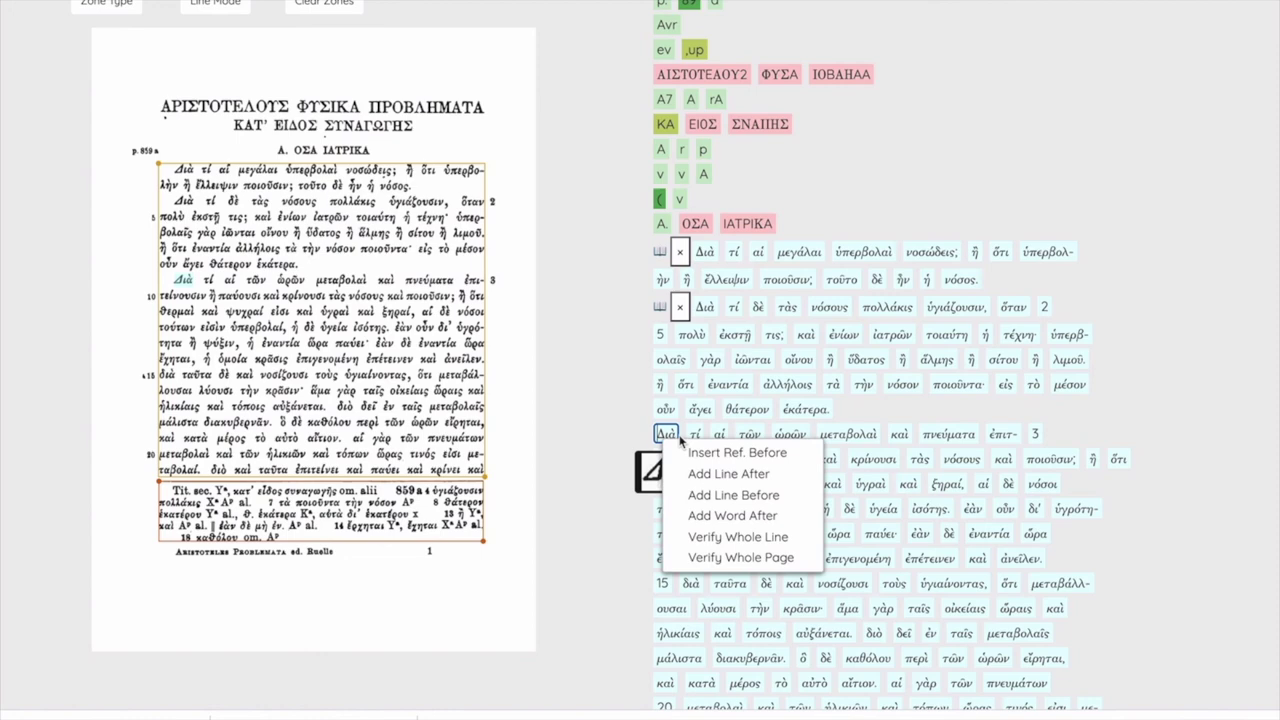
pyautogui.click(693, 452)
pyautogui.write('1.3')
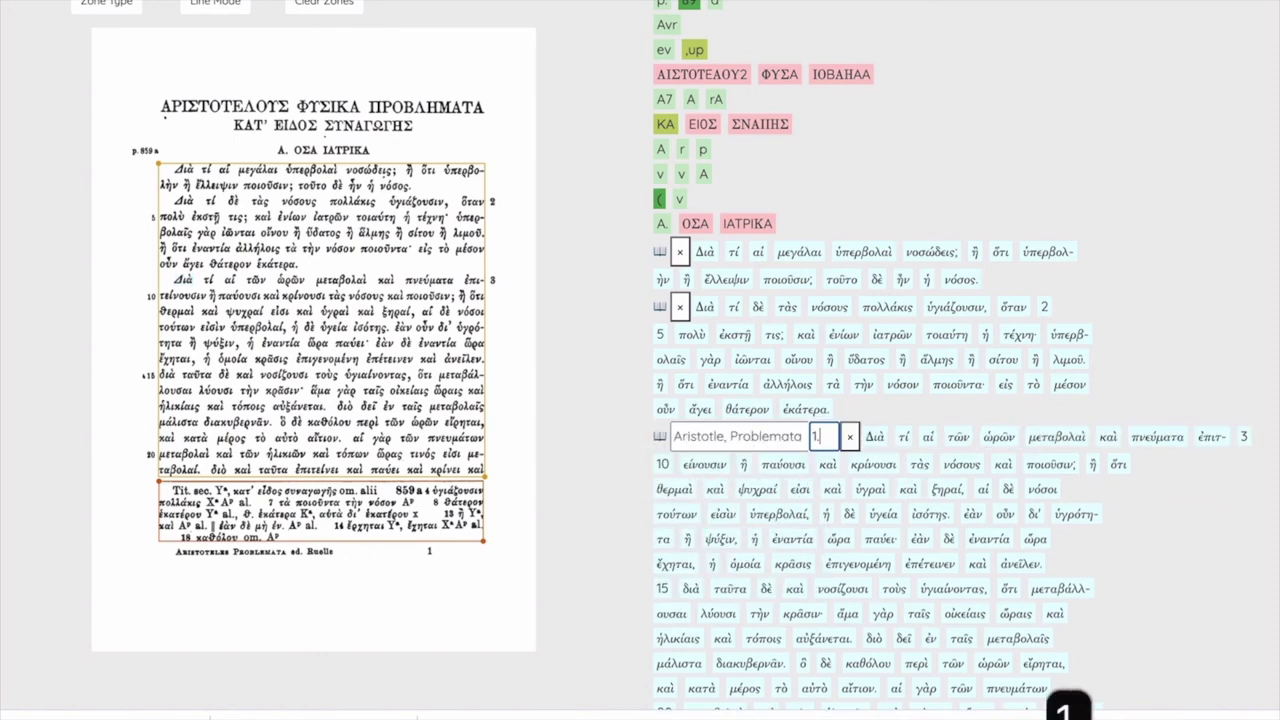
pyautogui.press('Return')
# On page 16, replace a mistaken 1.566 reference with Aristotle, Problemata 1.4 before Διὰ
pyautogui.rightClick(688, 223)
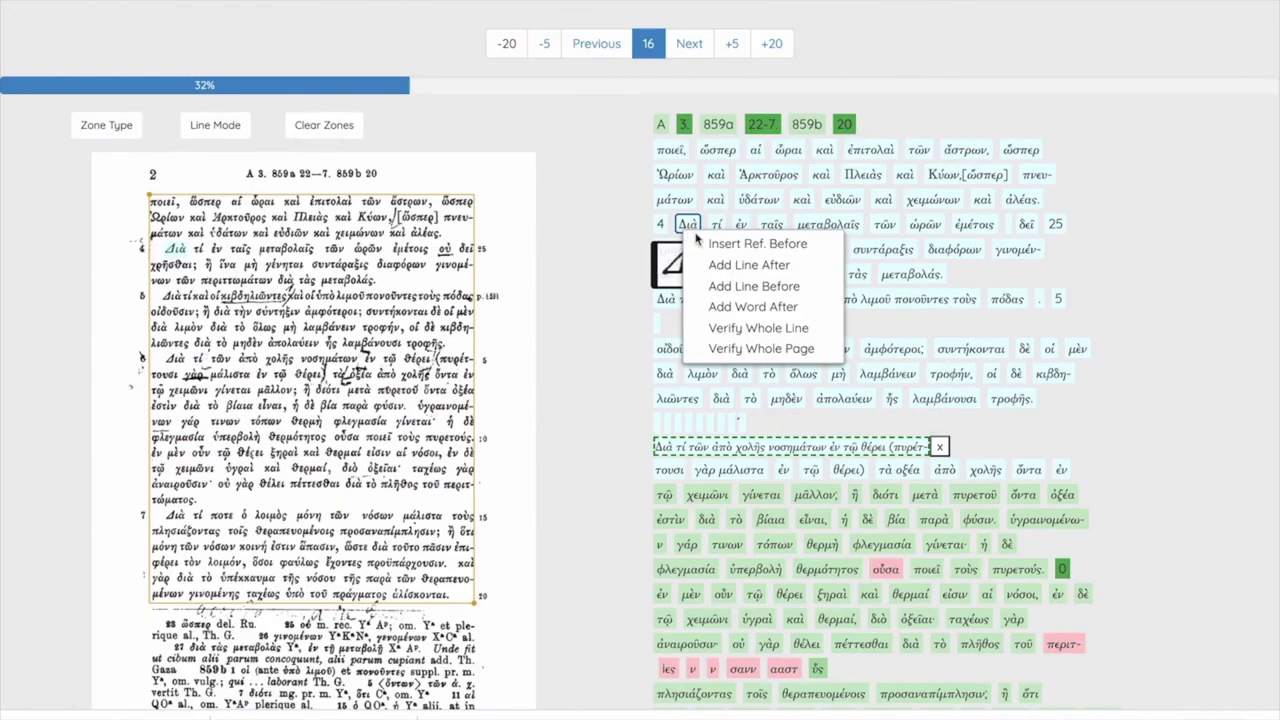
pyautogui.click(757, 243)
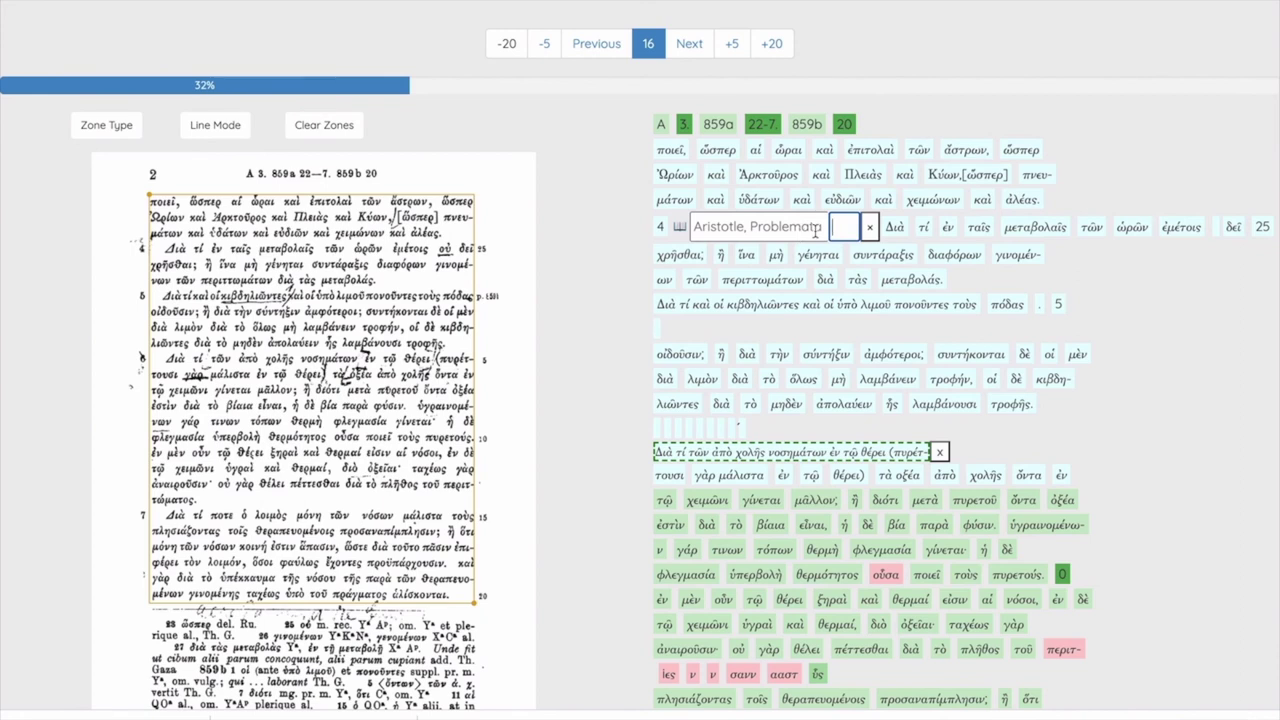
pyautogui.write('1.566')
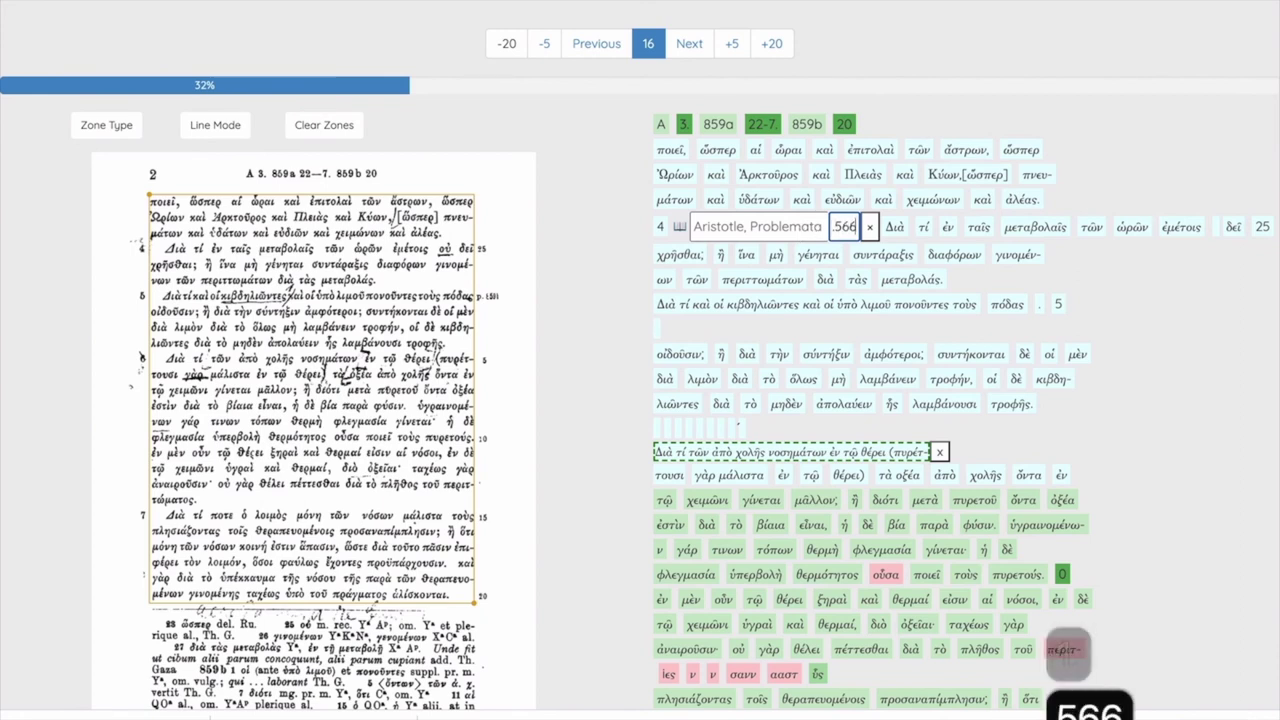
pyautogui.press('Return')
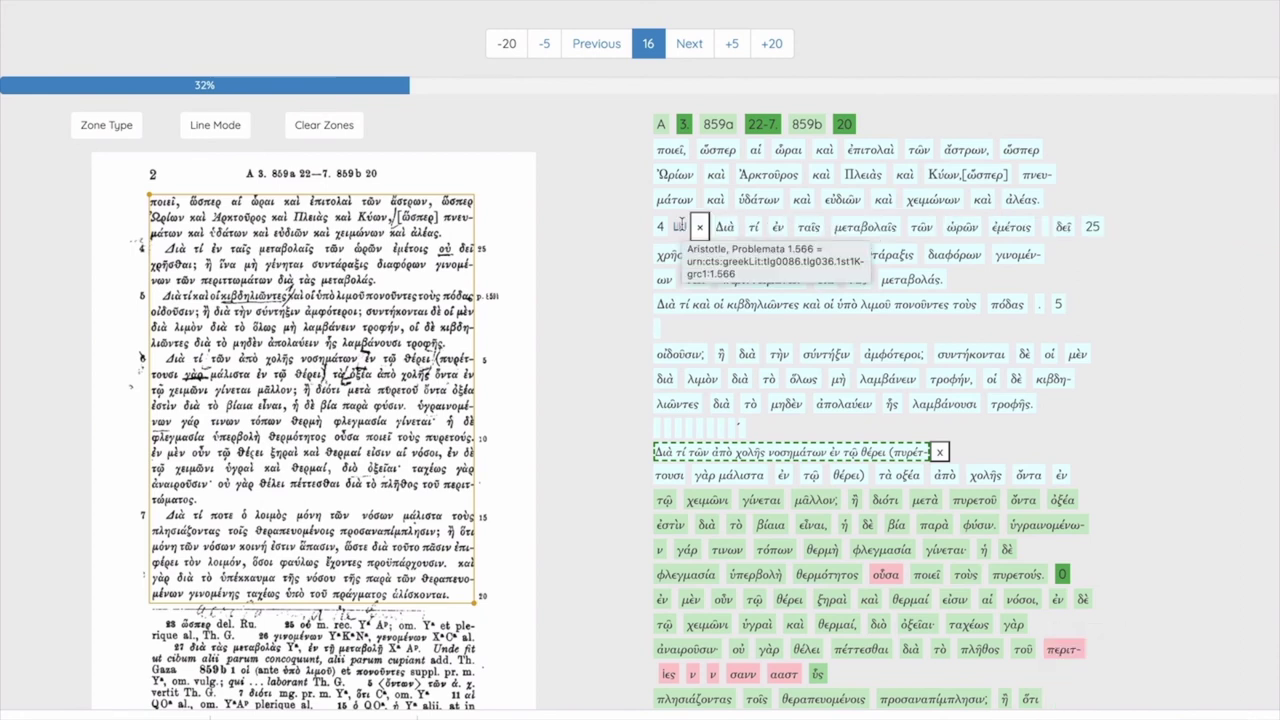
pyautogui.click(699, 226)
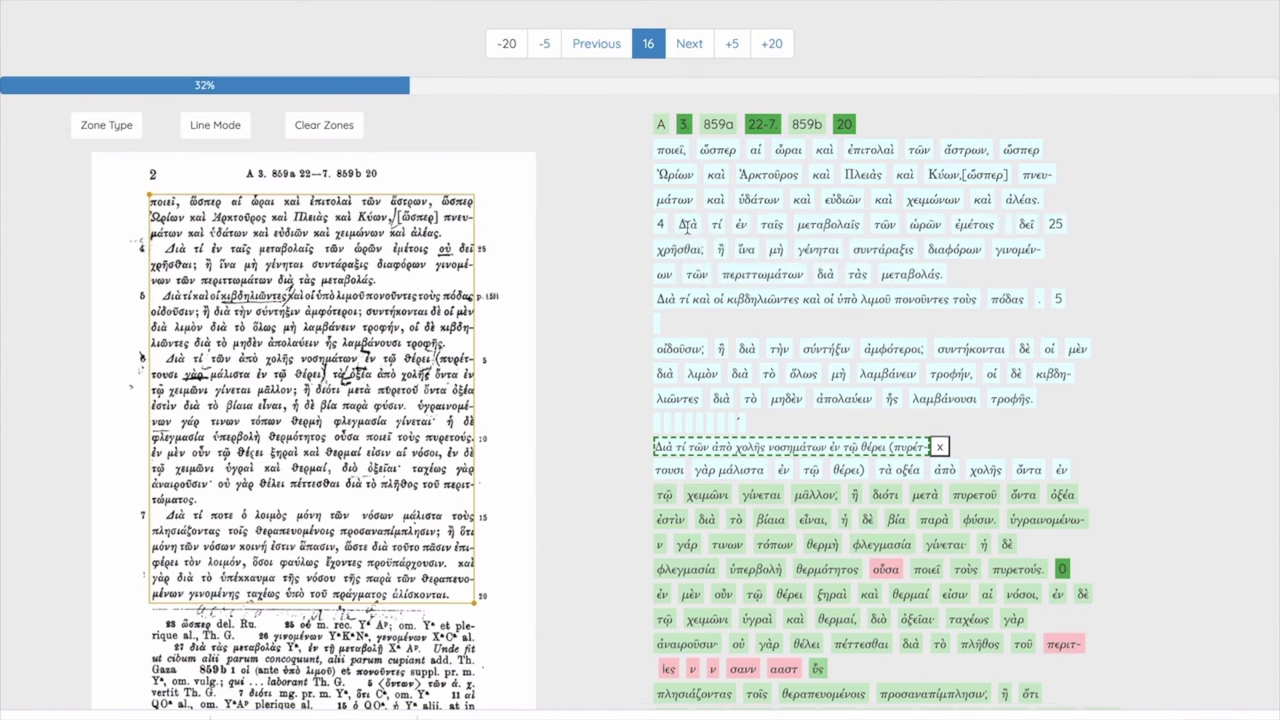
pyautogui.rightClick(687, 225)
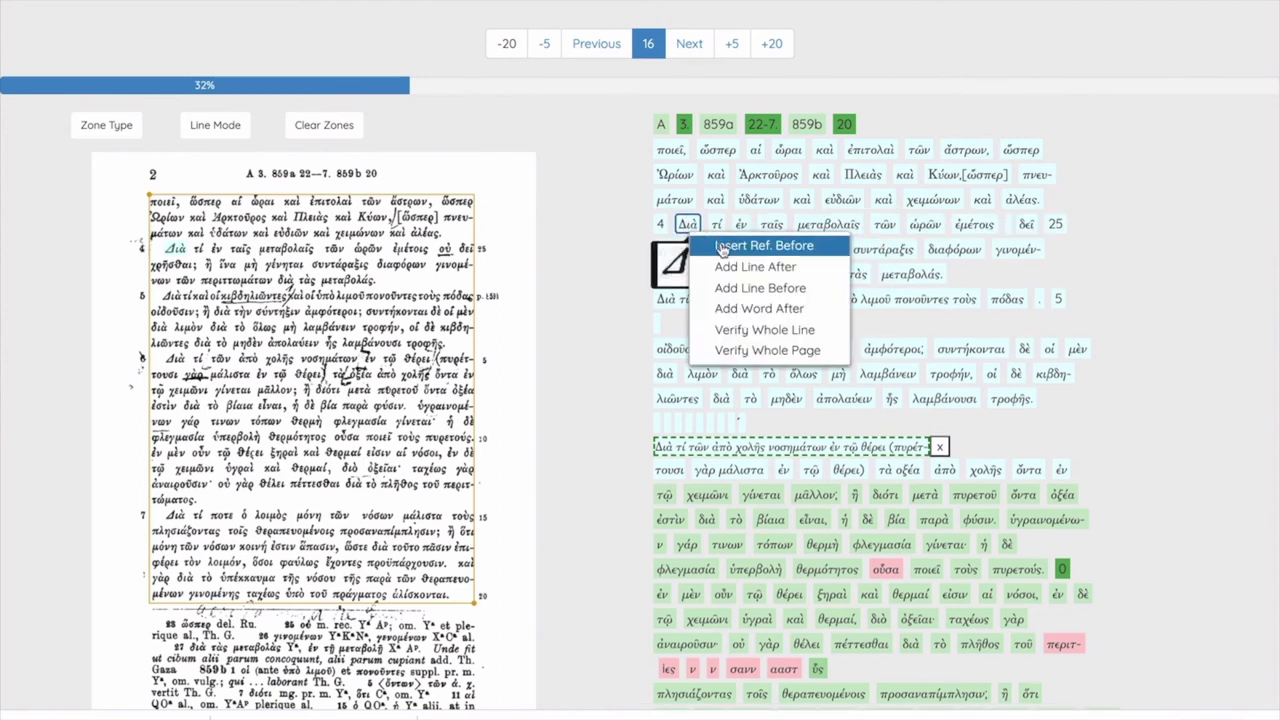
pyautogui.click(721, 245)
pyautogui.write('14')
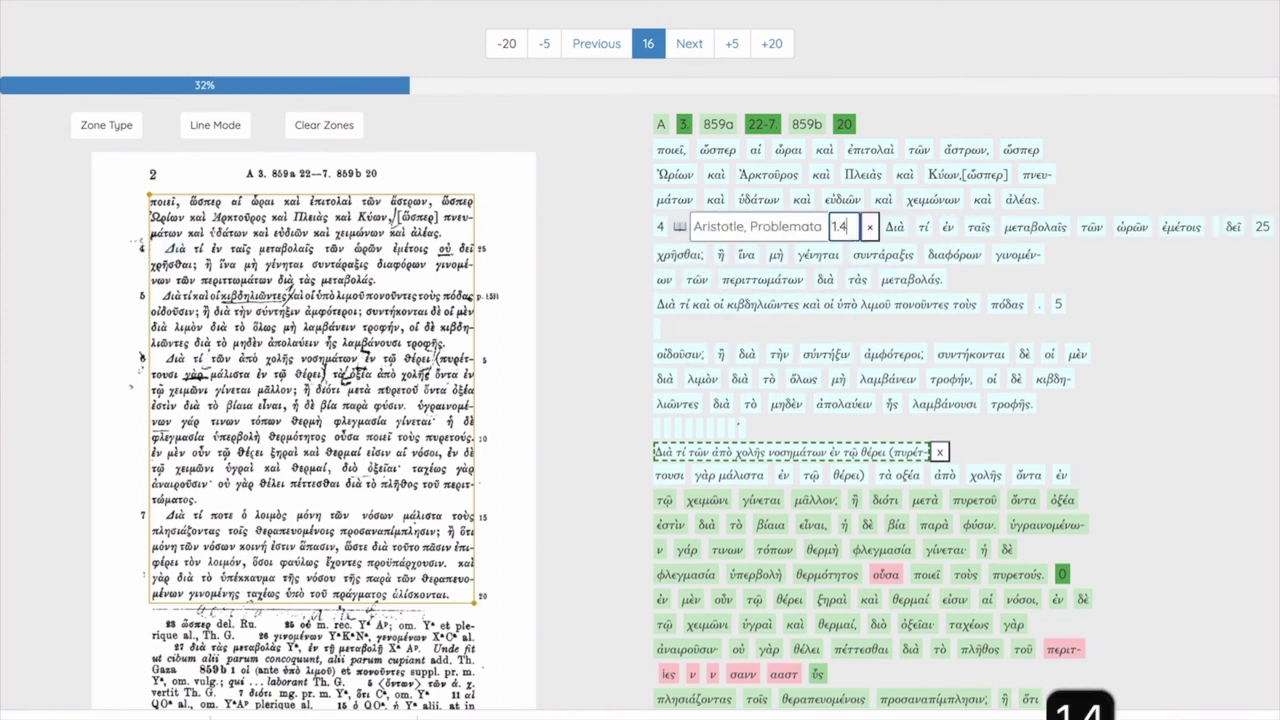
pyautogui.press('Return')
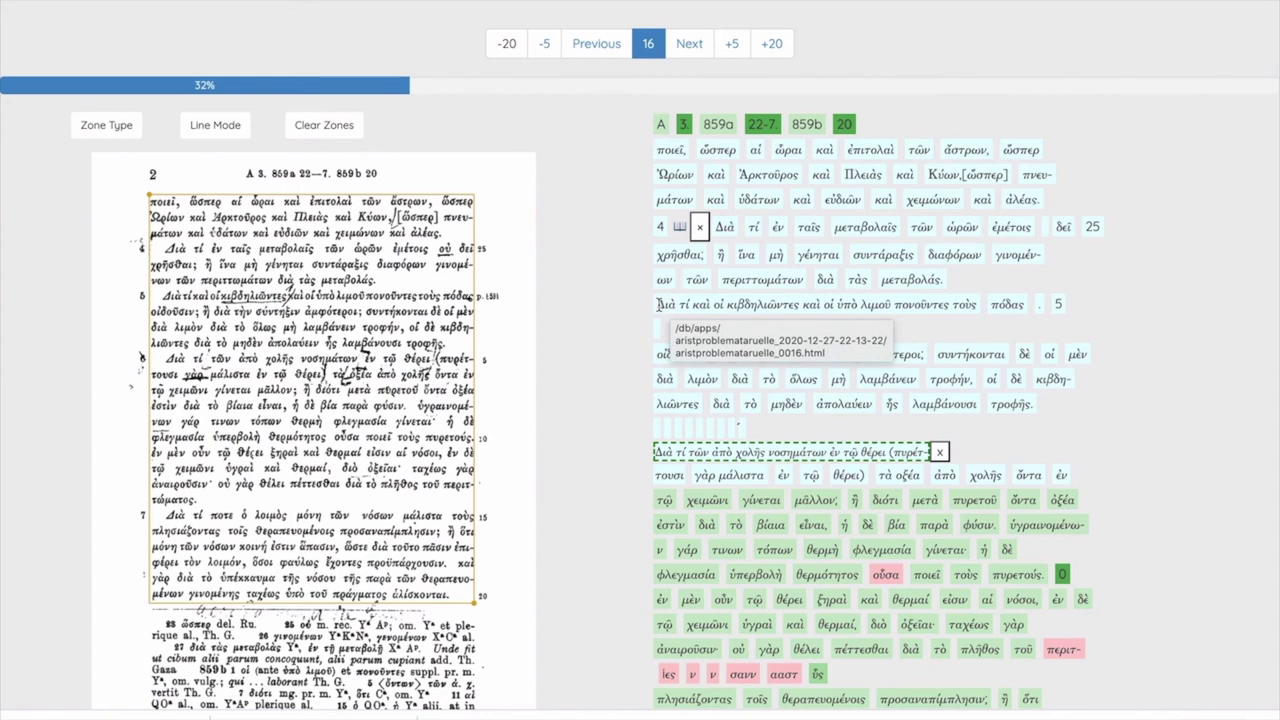
# Add reference 1.5 before the line Διὰ τί καὶ οἱ κιβδηλιῶντες
pyautogui.click(659, 304)
pyautogui.rightClick(659, 304)
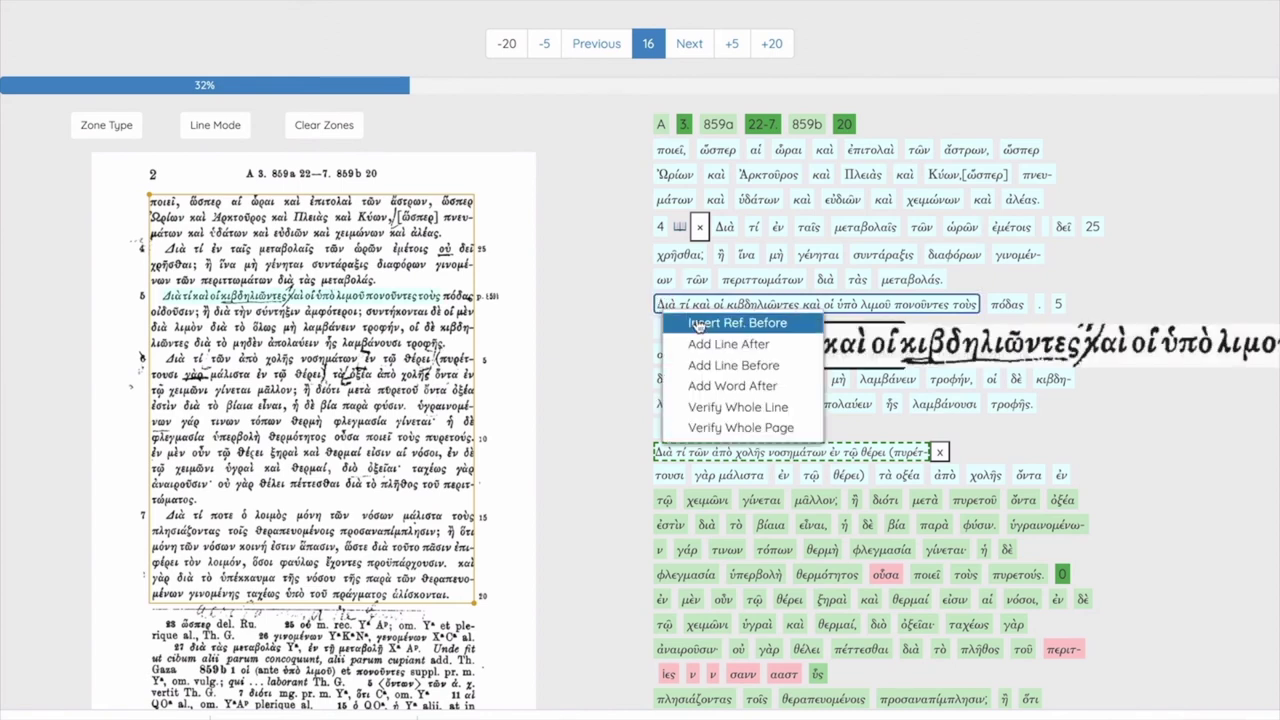
pyautogui.click(697, 318)
pyautogui.write('1.5')
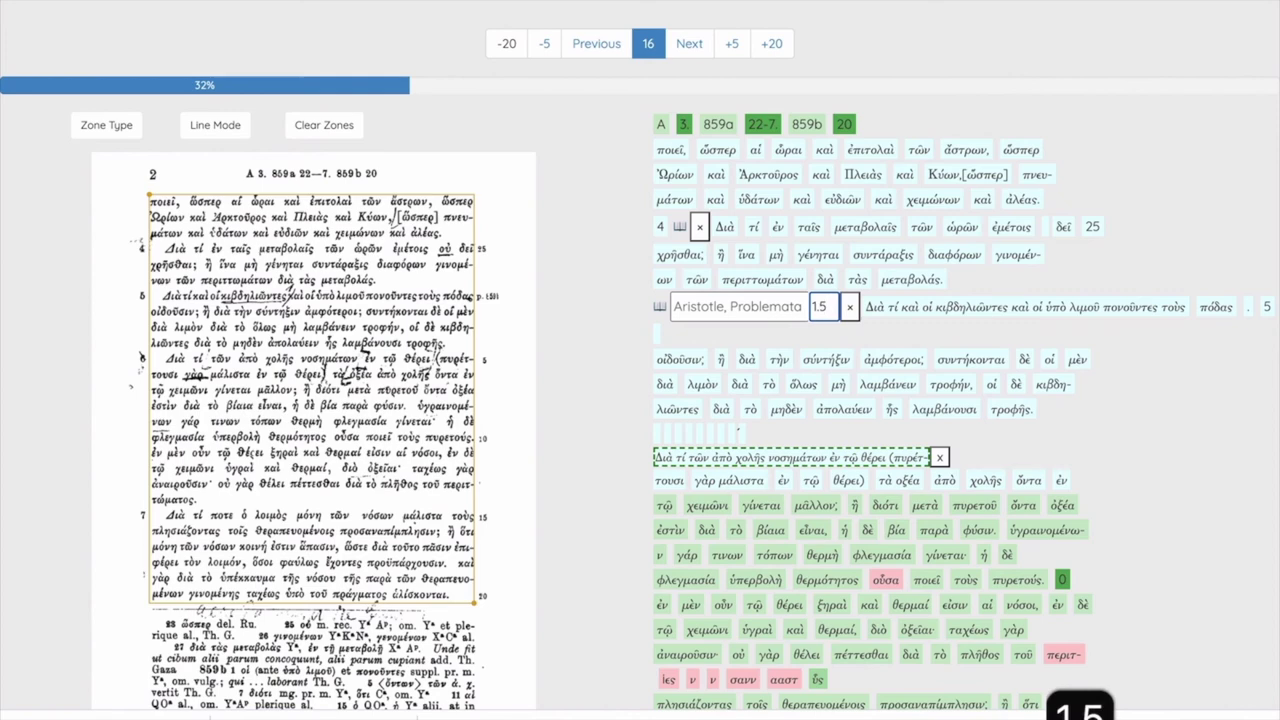
pyautogui.press('Return')
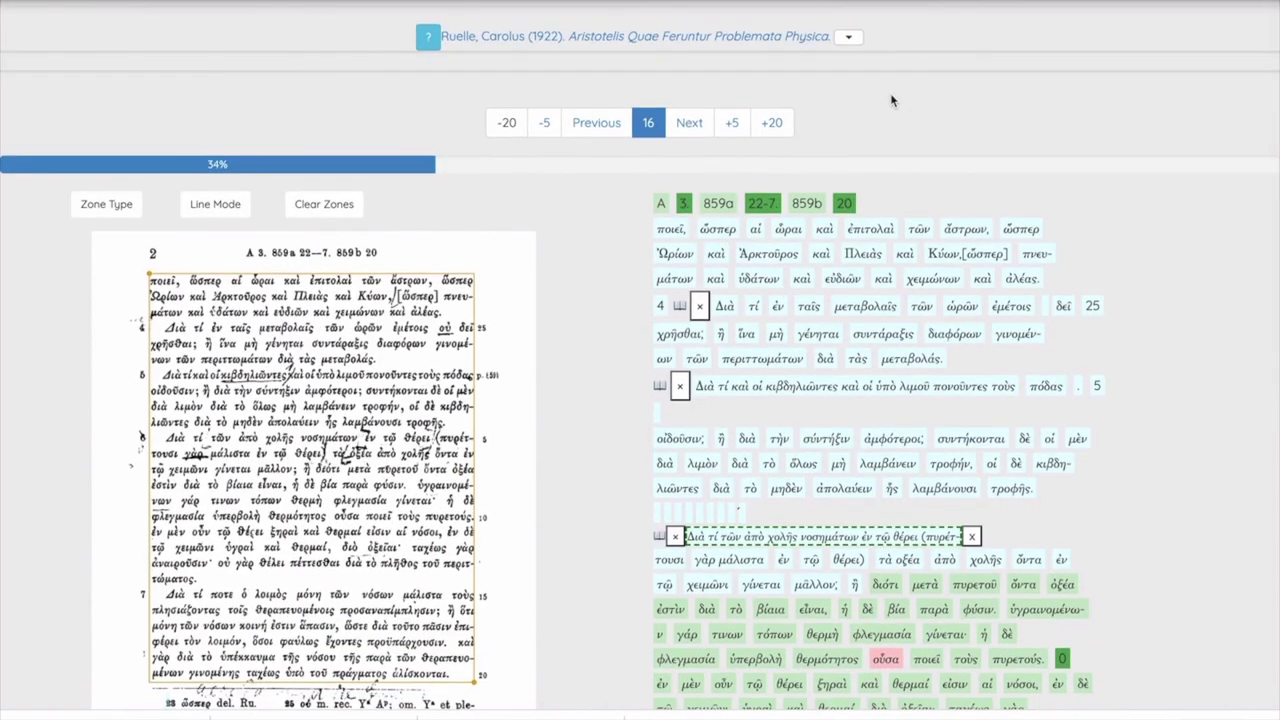
# Download a XAR backup archive of the Ruelle editing into Downloads
pyautogui.click(848, 40)
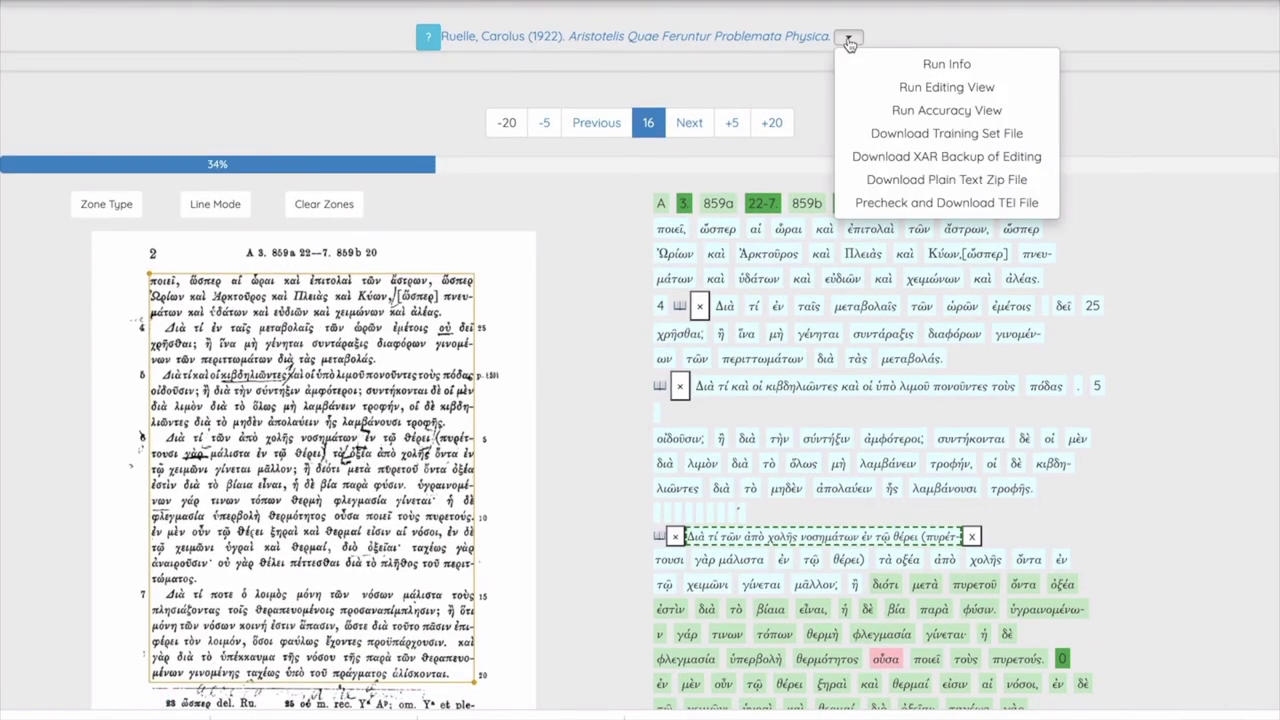
pyautogui.click(875, 154)
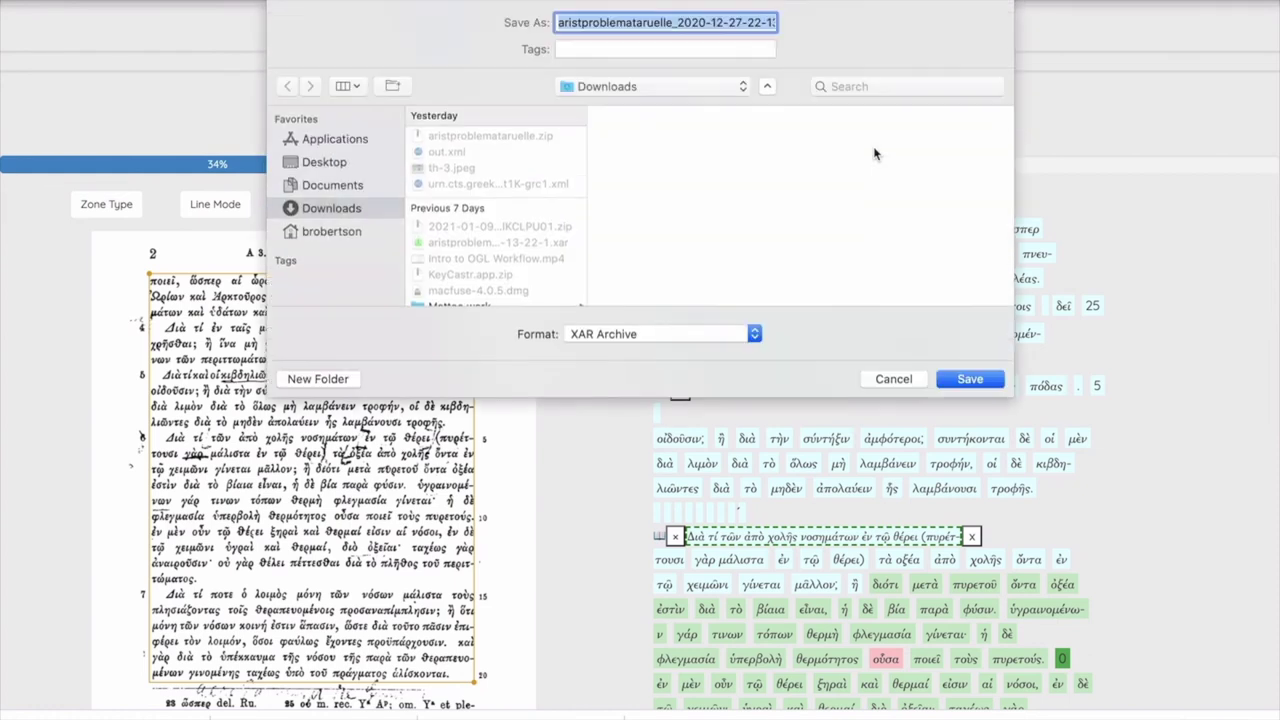
pyautogui.click(970, 381)
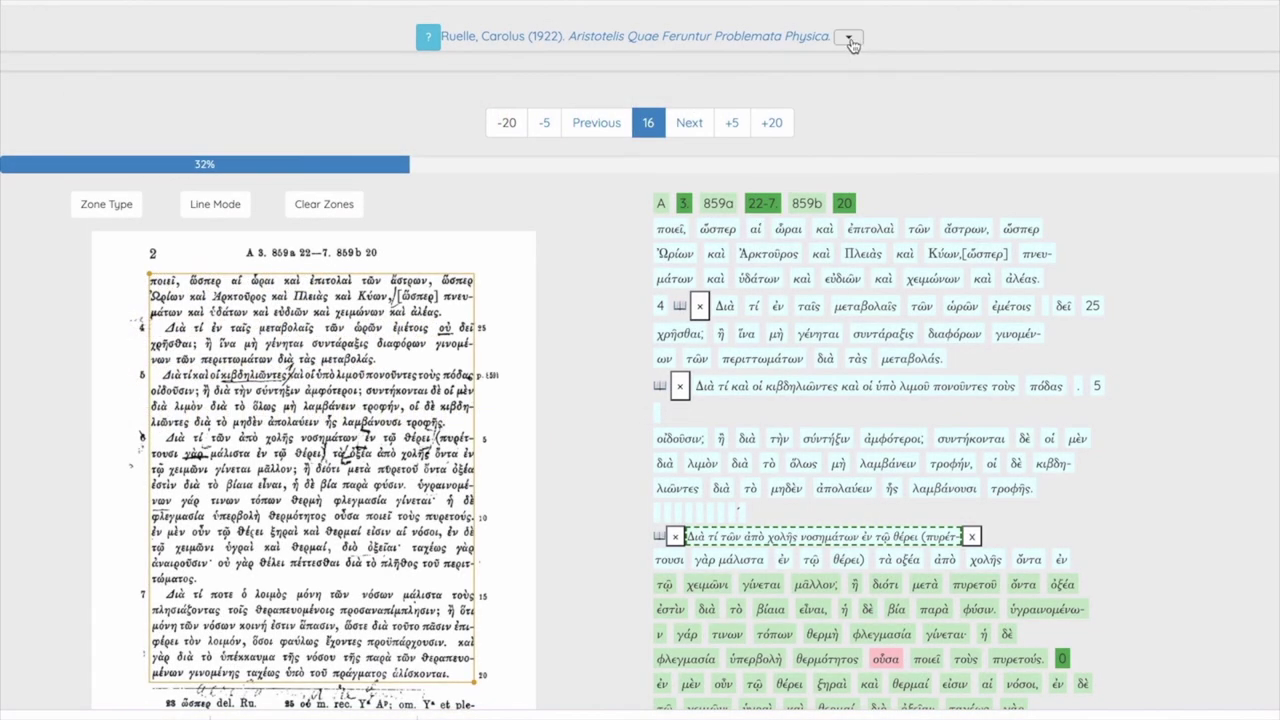
# Run the TEI precheck, enter the proofreader's last and first name, and save the generated TEI zip to Downloads
pyautogui.click(849, 40)
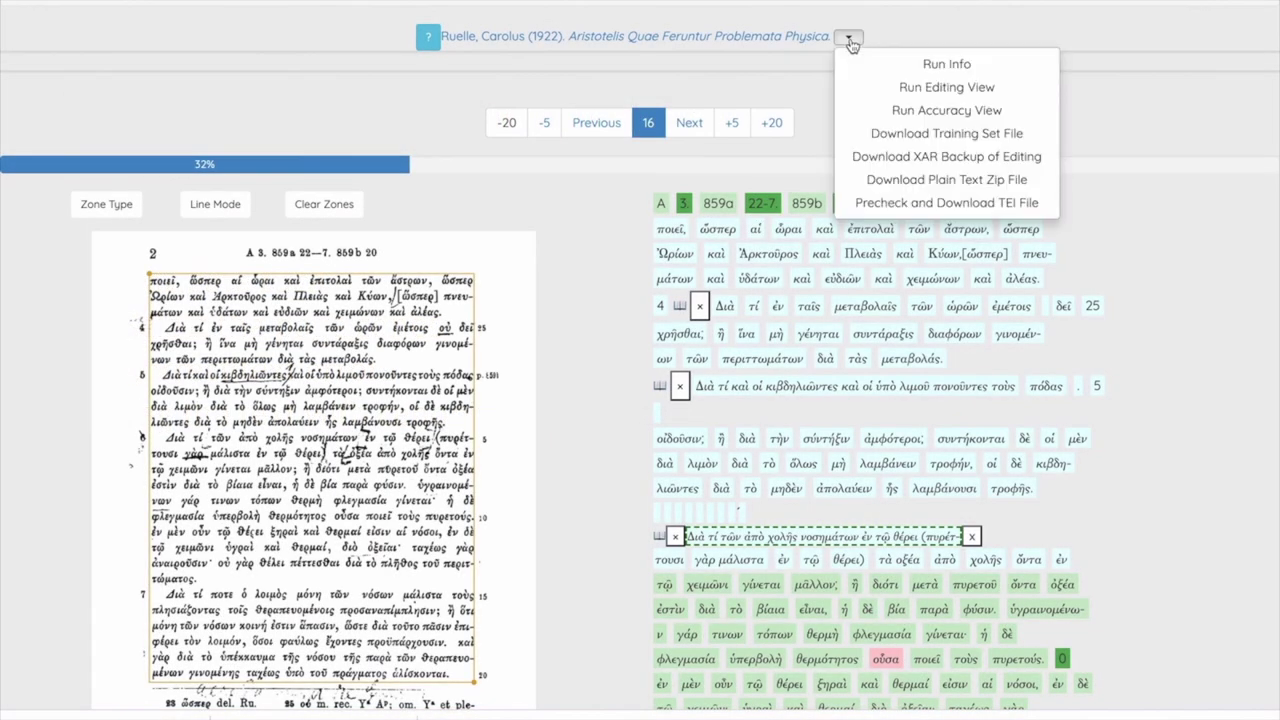
pyautogui.click(882, 204)
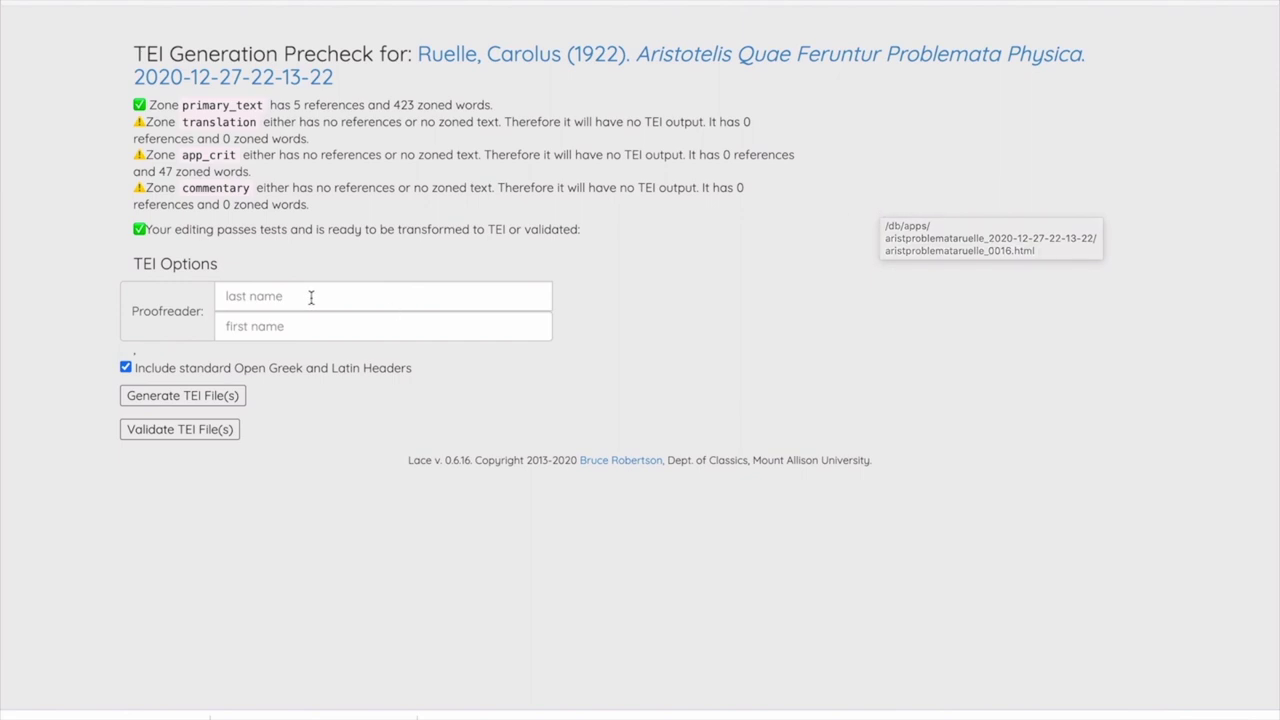
pyautogui.click(290, 296)
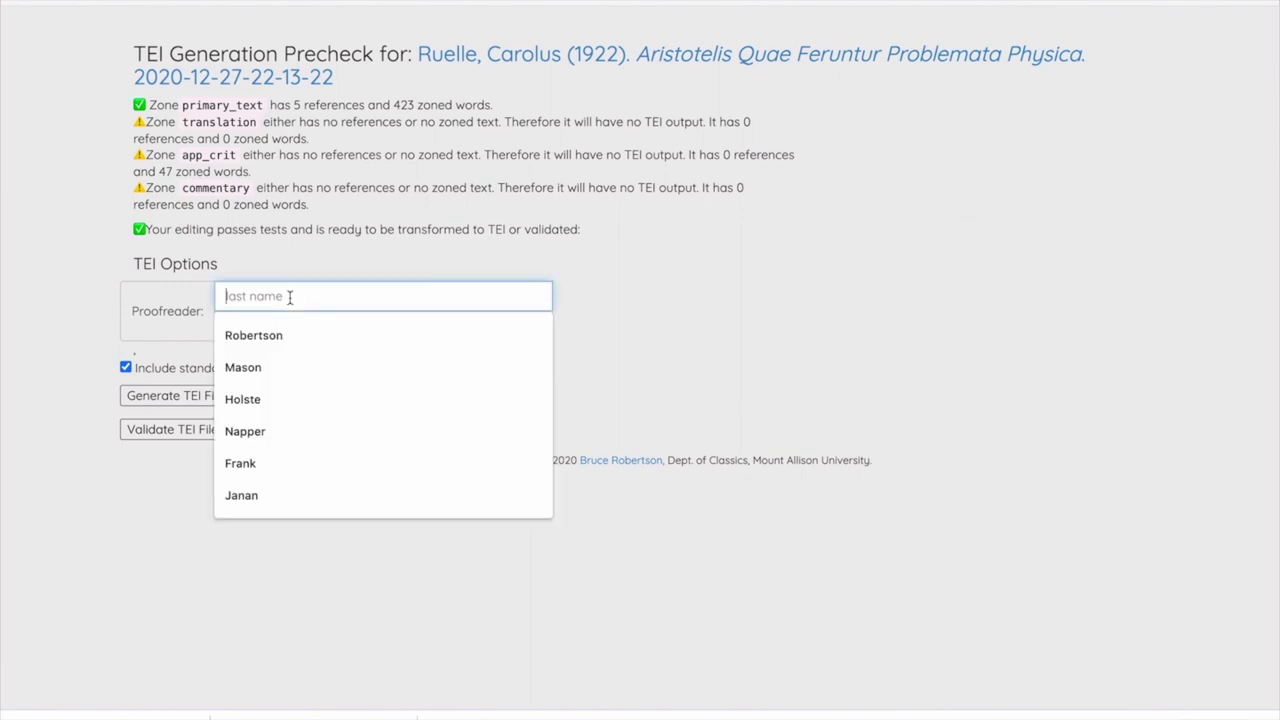
pyautogui.write('B')
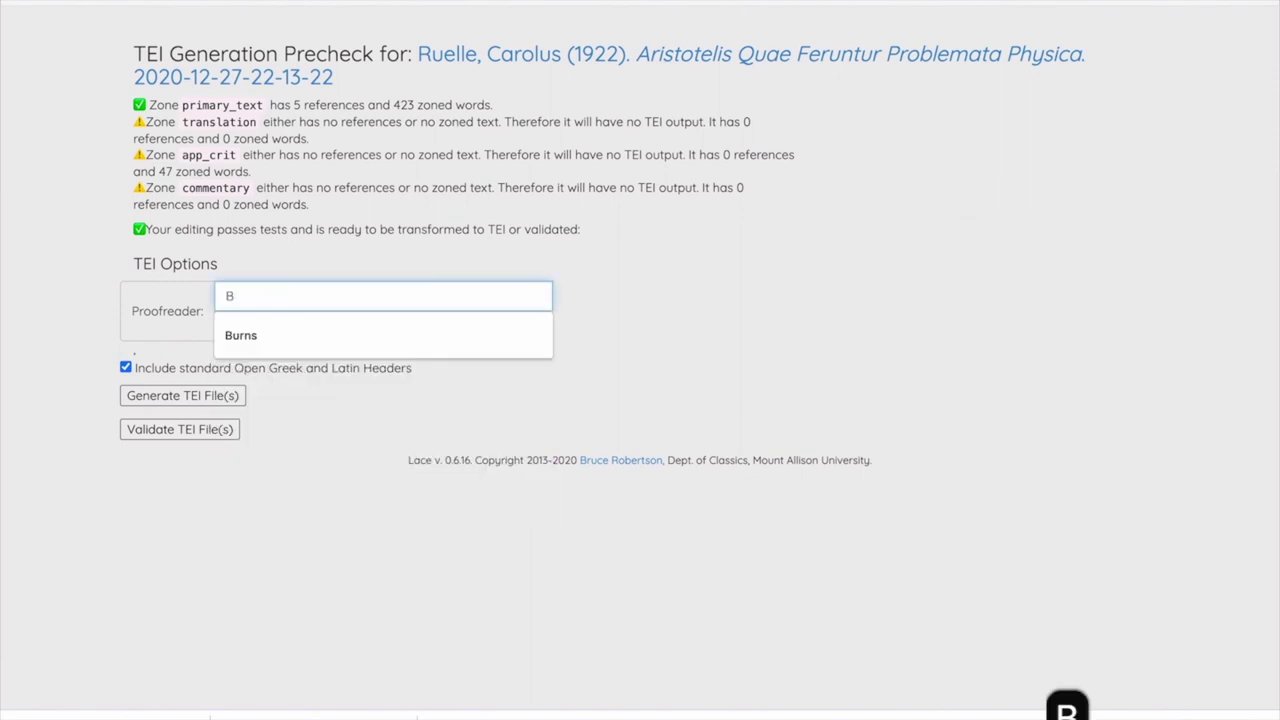
pyautogui.write('ruce')
pyautogui.press('Tab')
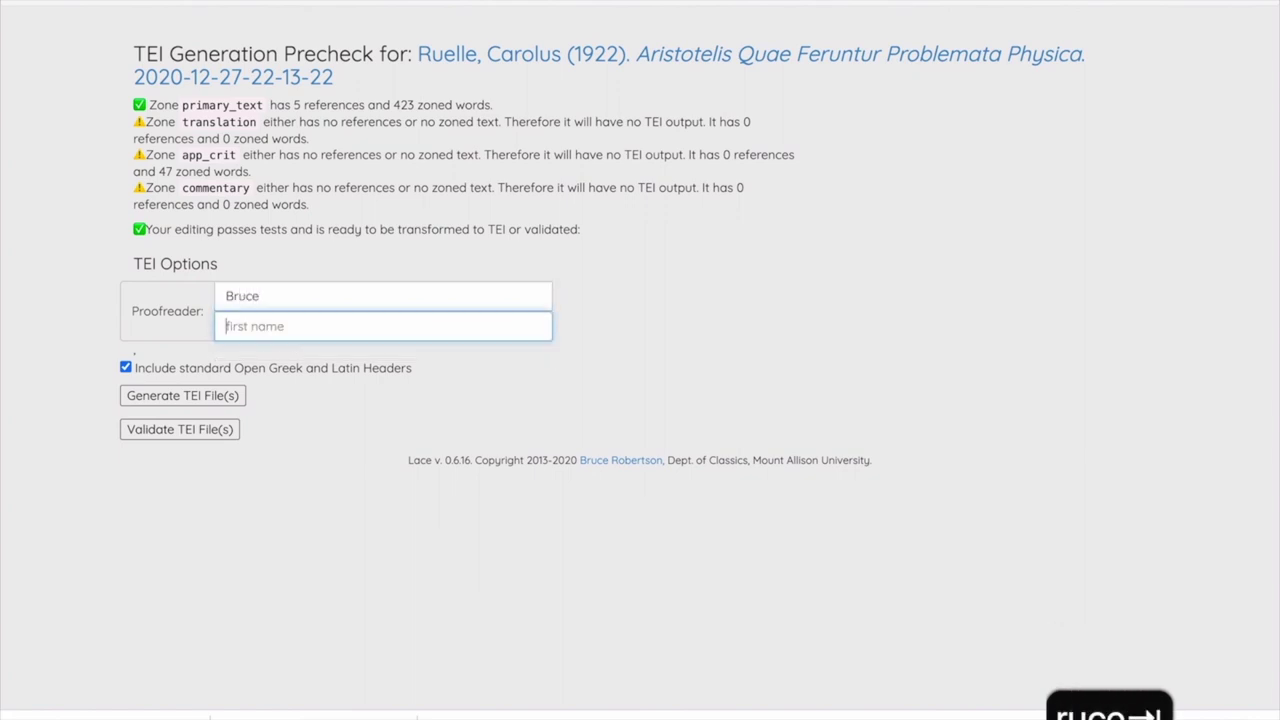
pyautogui.write('Robertson')
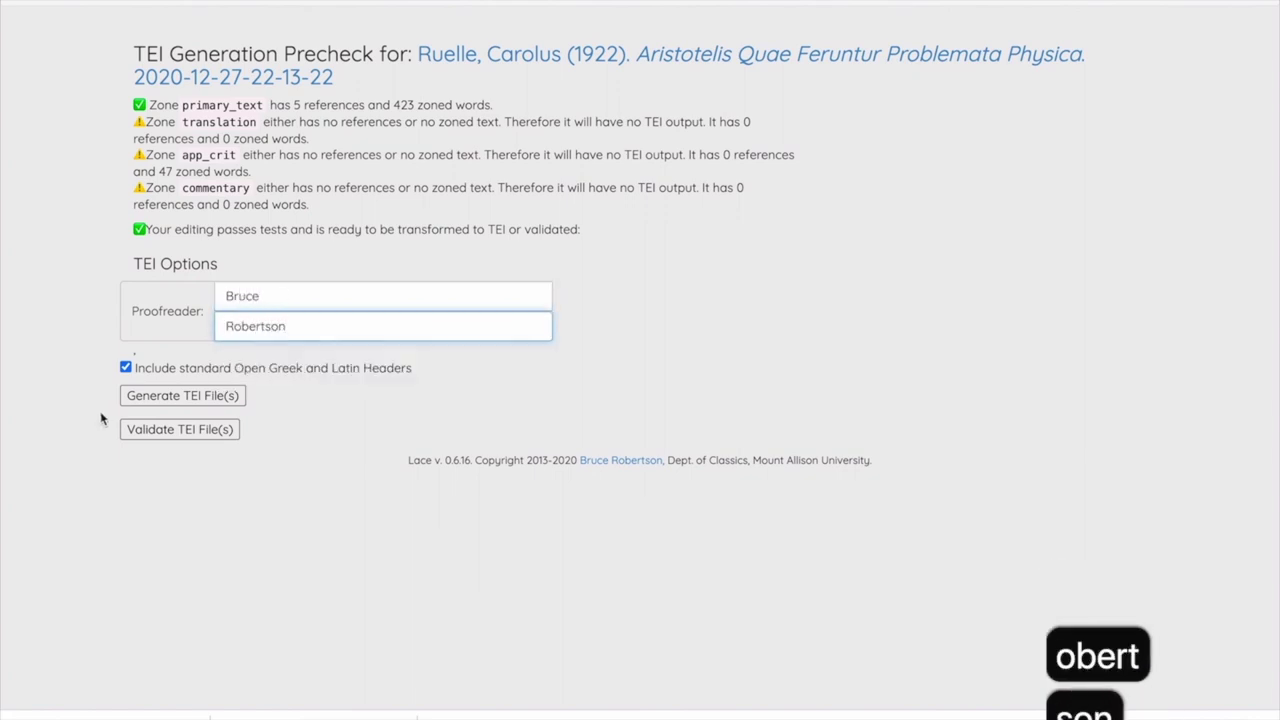
pyautogui.click(181, 398)
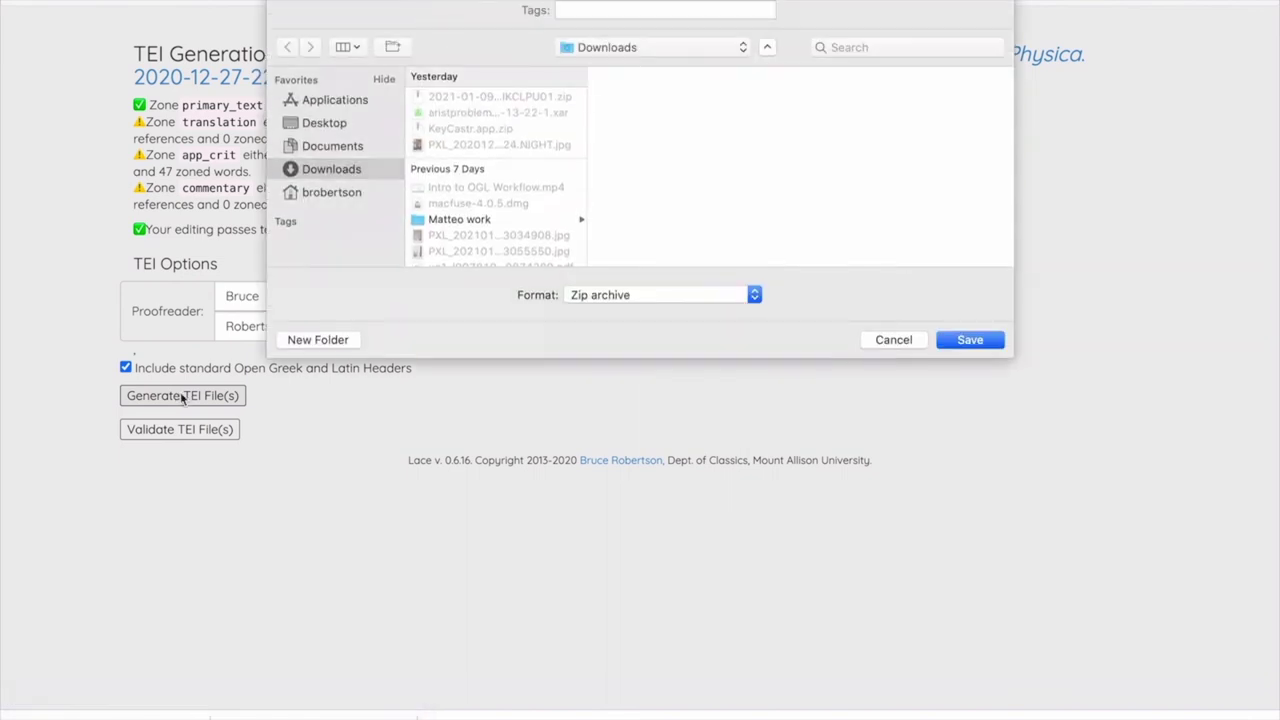
pyautogui.click(970, 341)
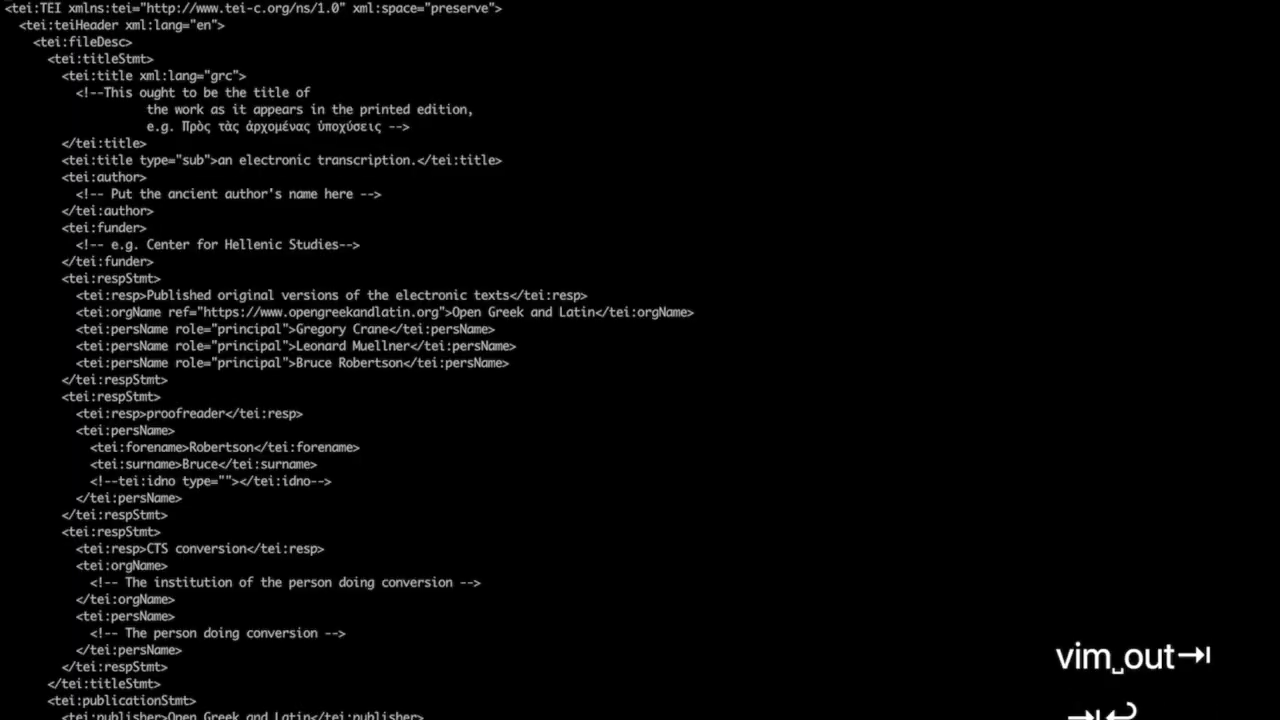
# Move through the title, publication, encoding and source descriptions in vim until the Greek body appears
pyautogui.press('Down')
pyautogui.press('Down')
pyautogui.press('Down')
pyautogui.press('Down')
pyautogui.press('Down')
pyautogui.press('Down')
pyautogui.press('Down')
pyautogui.press('Down')
pyautogui.press('Down')
pyautogui.press('Down')
pyautogui.press('Down')
pyautogui.press('Down')
pyautogui.press('Down')
pyautogui.press('Down')
pyautogui.press('Down')
pyautogui.press('Down')
pyautogui.press('Down')
pyautogui.press('Down')
pyautogui.press('Down')
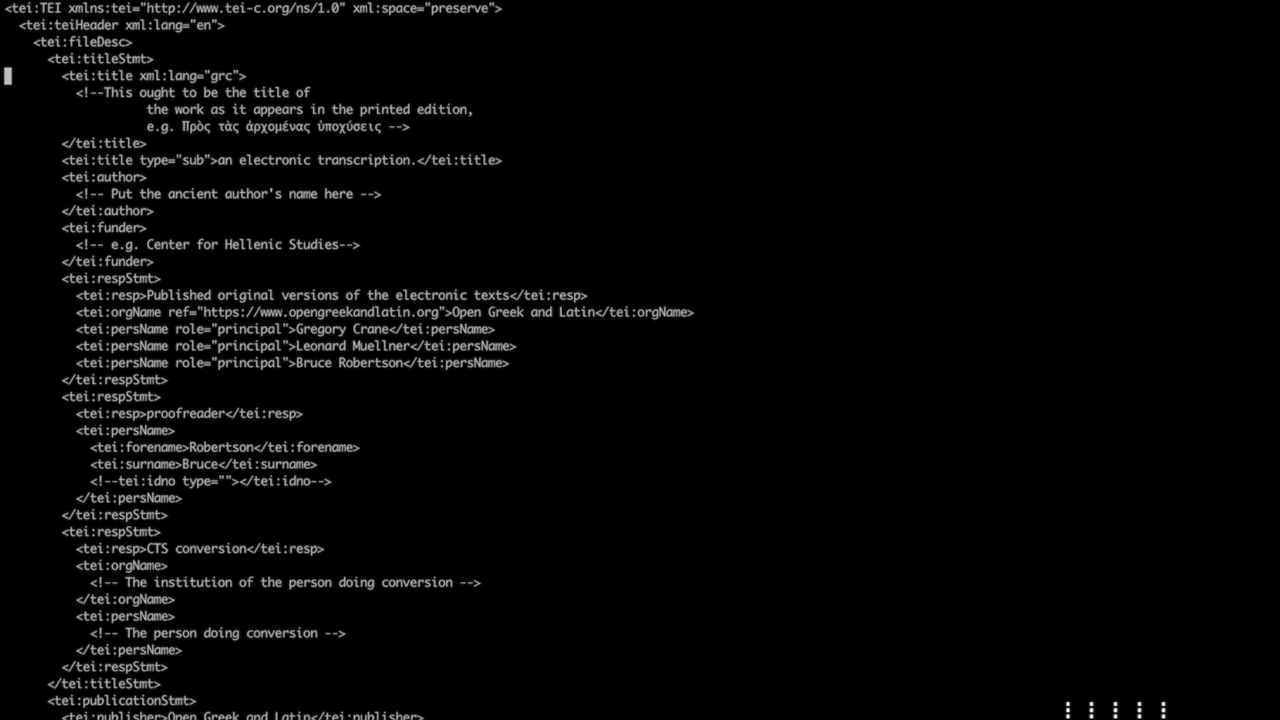
pyautogui.press('Down')
pyautogui.press('Down')
pyautogui.press('Down')
pyautogui.press('Down')
pyautogui.press('Down')
pyautogui.press('Down')
pyautogui.press('Down')
pyautogui.press('Down')
pyautogui.press('Down')
pyautogui.press('Down')
pyautogui.press('Down')
pyautogui.press('Down')
pyautogui.press('Down')
pyautogui.press('Down')
pyautogui.press('Down')
pyautogui.press('Down')
pyautogui.press('Down')
pyautogui.press('Down')
pyautogui.press('Down')
pyautogui.press('Down')
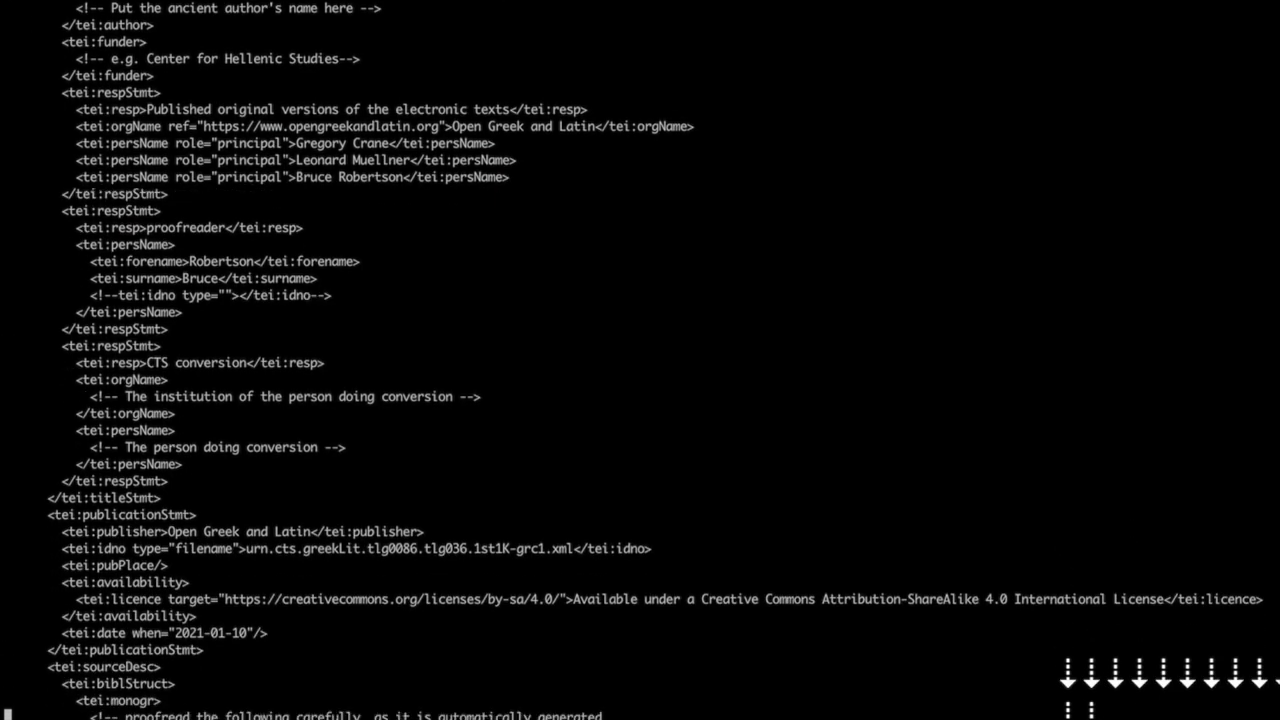
pyautogui.press('Down')
pyautogui.press('Down')
pyautogui.press('Down')
pyautogui.press('Down')
pyautogui.press('Down')
pyautogui.press('Down')
pyautogui.press('Down')
pyautogui.press('Down')
pyautogui.press('Down')
pyautogui.press('Down')
pyautogui.press('Down')
pyautogui.press('Down')
pyautogui.press('Down')
pyautogui.press('Down')
pyautogui.press('Down')
pyautogui.press('Down')
pyautogui.press('Down')
pyautogui.press('Down')
pyautogui.press('Down')
pyautogui.press('Down')
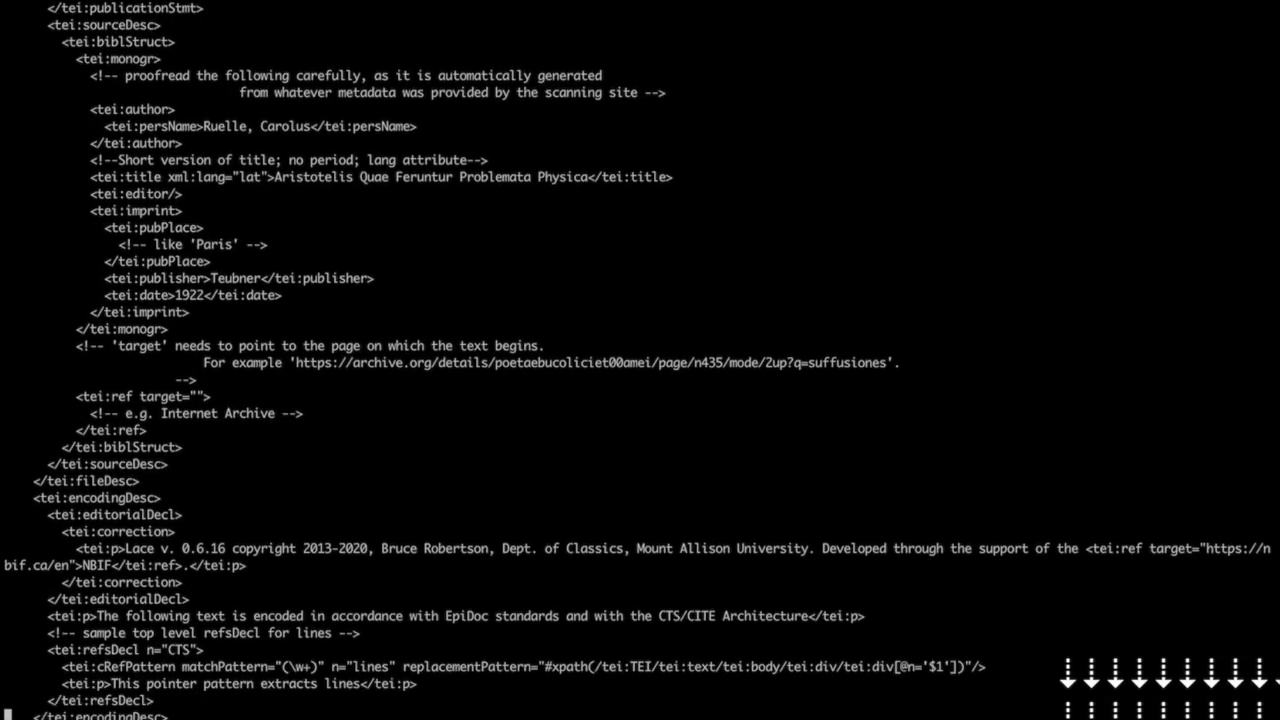
pyautogui.press('Up')
pyautogui.press('Up')
pyautogui.press('Up')
pyautogui.press('Up')
pyautogui.press('Up')
pyautogui.press('Up')
pyautogui.press('Up')
pyautogui.press('Up')
pyautogui.press('Up')
pyautogui.press('Up')
pyautogui.press('Up')
pyautogui.press('Up')
pyautogui.press('Up')
pyautogui.press('Up')
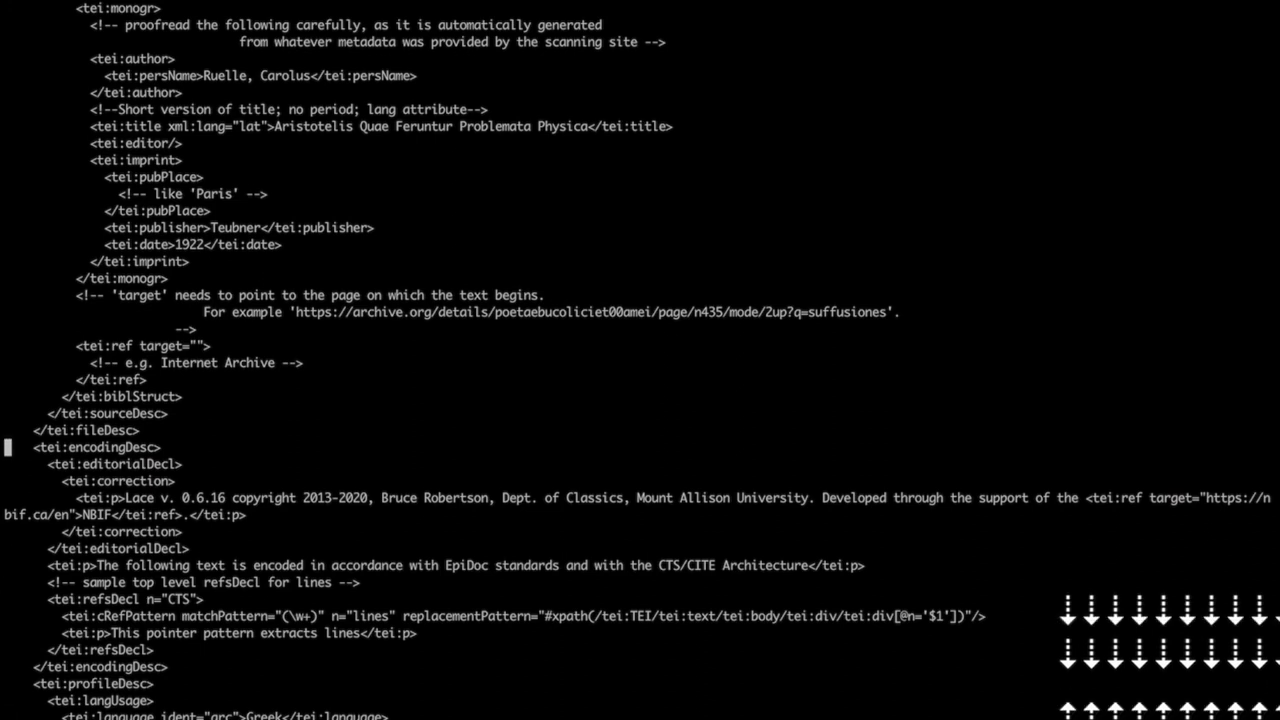
pyautogui.press('Down')
pyautogui.press('Up')
pyautogui.press('Up')
pyautogui.press('Up')
pyautogui.press('Up')
pyautogui.press('Up')
pyautogui.press('Up')
pyautogui.press('Up')
pyautogui.press('Up')
pyautogui.press('Up')
pyautogui.press('Up')
pyautogui.press('Up')
pyautogui.press('Up')
pyautogui.press('Up')
pyautogui.press('Up')
pyautogui.press('Up')
pyautogui.press('Up')
pyautogui.press('Up')
pyautogui.press('Up')
pyautogui.press('Up')
pyautogui.press('Up')
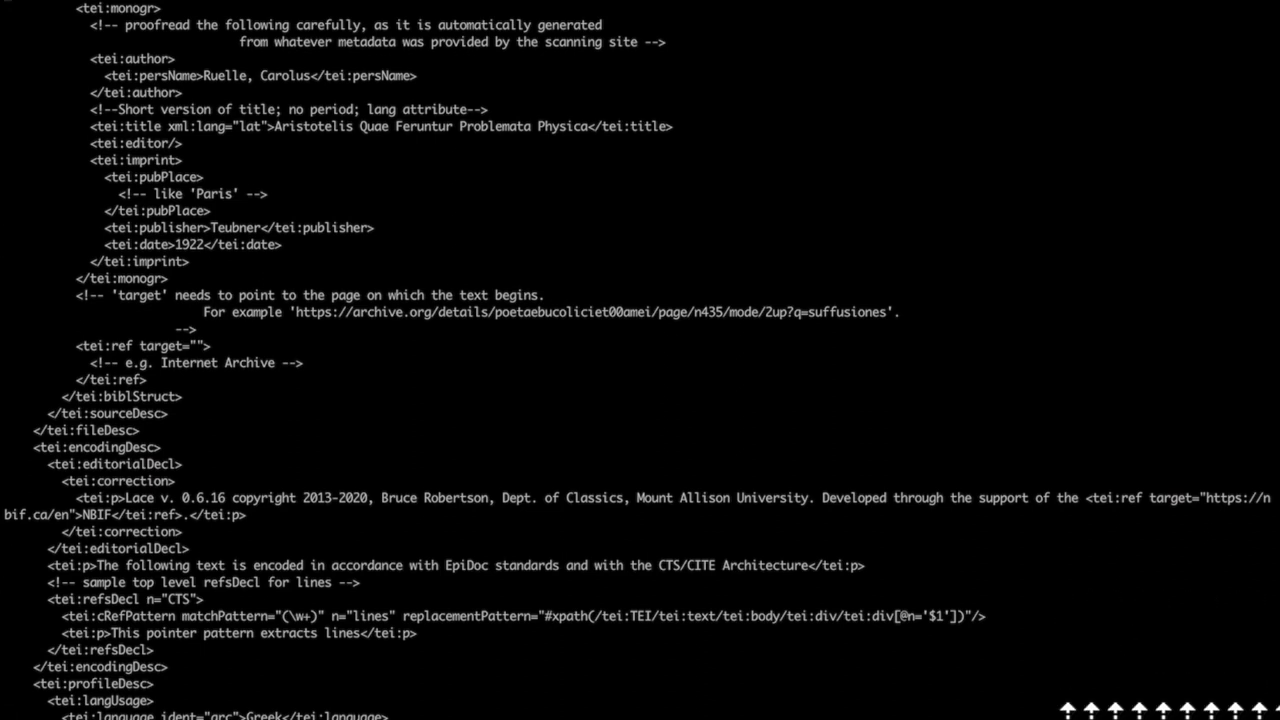
pyautogui.press('Up')
pyautogui.press('Up')
pyautogui.press('Up')
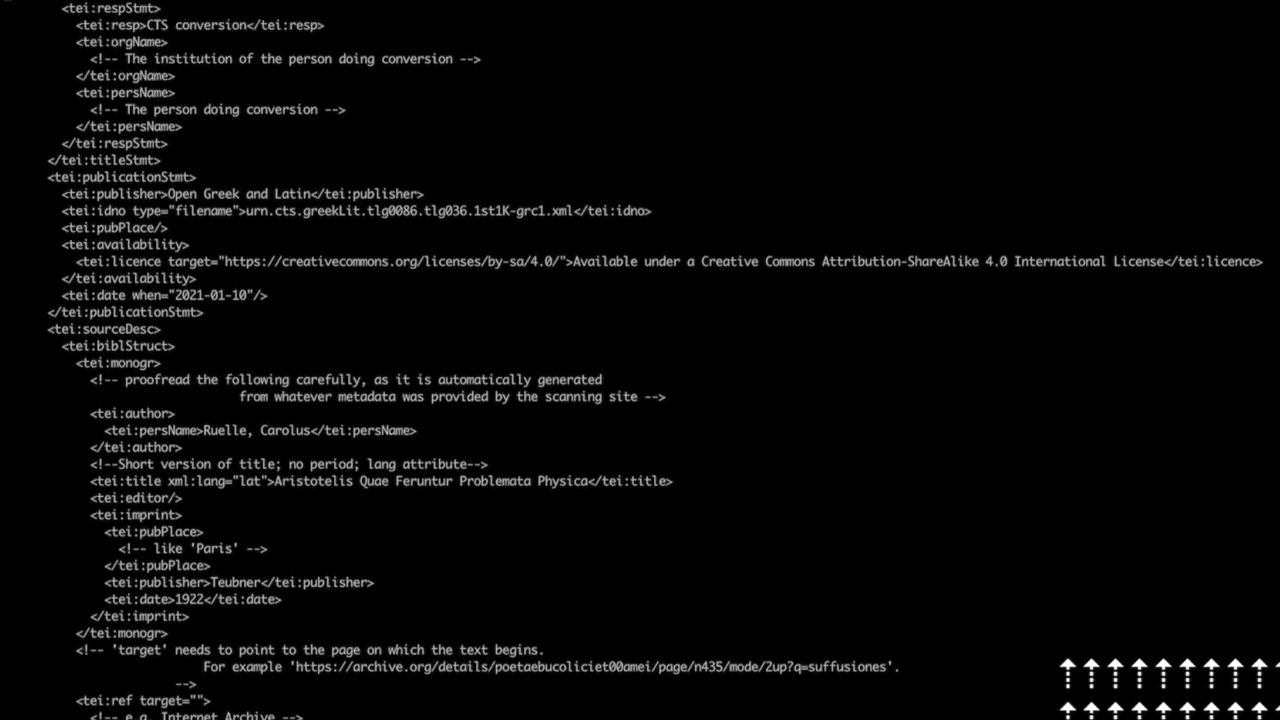
pyautogui.press('Down')
pyautogui.press('Down')
pyautogui.press('Down')
pyautogui.press('Down')
pyautogui.press('Down')
pyautogui.press('Down')
pyautogui.press('Down')
pyautogui.press('Down')
pyautogui.press('Down')
pyautogui.press('Down')
pyautogui.press('Down')
pyautogui.press('Down')
pyautogui.press('Down')
pyautogui.press('Down')
pyautogui.press('Down')
pyautogui.press('Down')
pyautogui.press('Down')
pyautogui.press('Down')
pyautogui.press('Down')
pyautogui.press('Down')
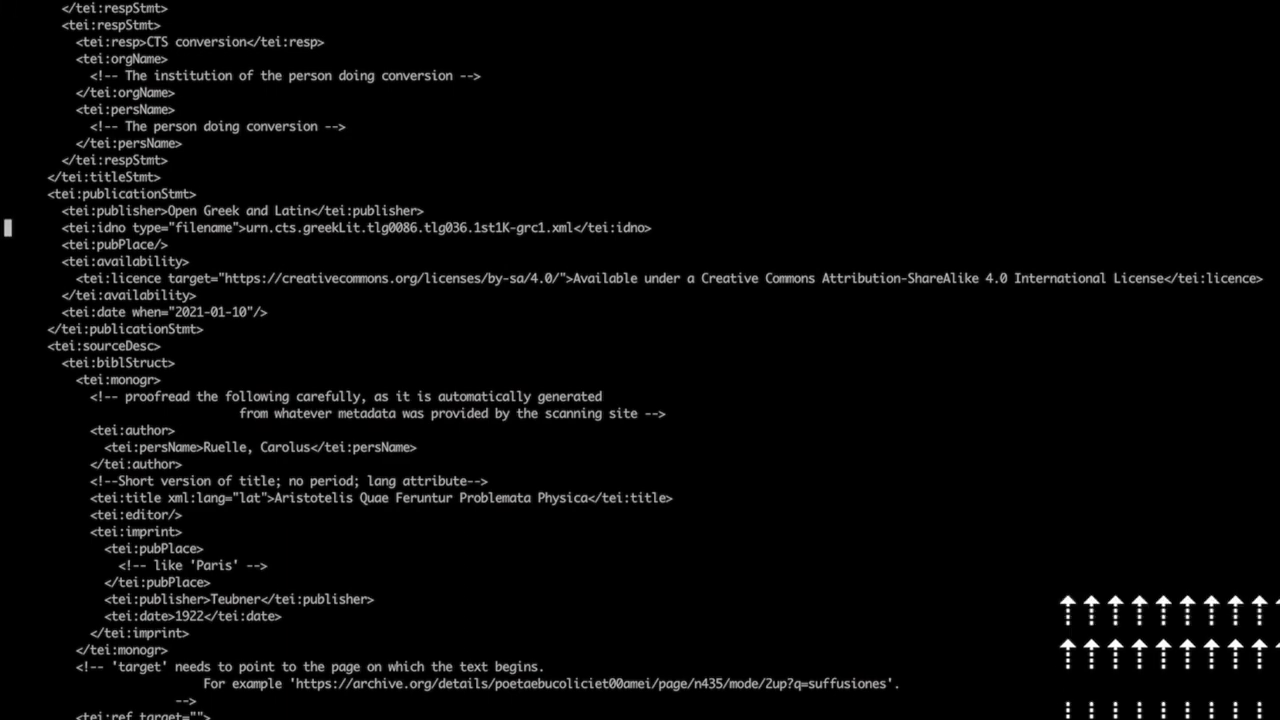
pyautogui.press('Down')
pyautogui.press('Down')
pyautogui.press('Down')
pyautogui.press('Down')
pyautogui.press('Down')
pyautogui.press('Down')
pyautogui.press('Down')
pyautogui.press('Down')
pyautogui.press('Down')
pyautogui.press('Down')
pyautogui.press('Down')
pyautogui.press('Down')
pyautogui.press('Down')
pyautogui.press('Down')
pyautogui.press('Down')
pyautogui.press('Down')
pyautogui.press('Down')
pyautogui.press('Down')
pyautogui.press('Down')
pyautogui.press('Down')
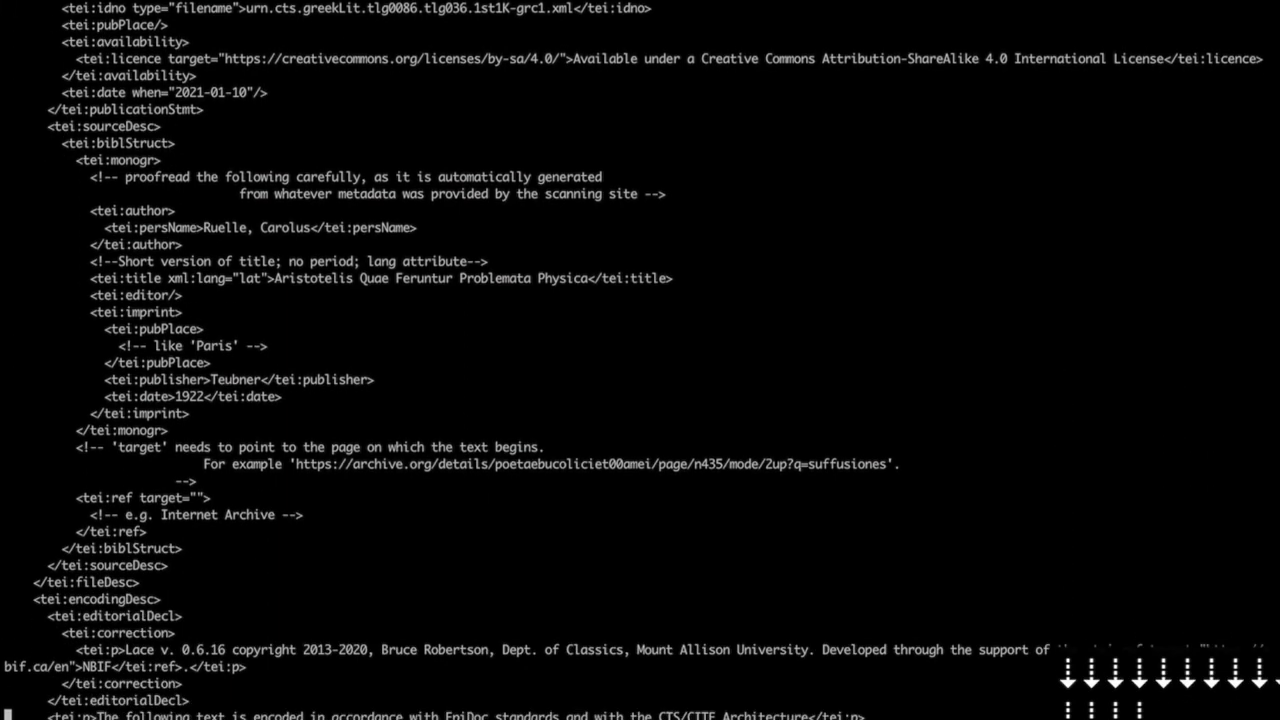
pyautogui.press('Down')
pyautogui.press('Down')
pyautogui.press('Down')
pyautogui.press('Down')
pyautogui.press('Down')
pyautogui.press('Down')
pyautogui.press('Down')
pyautogui.press('Down')
pyautogui.press('Down')
pyautogui.press('Down')
pyautogui.press('Down')
pyautogui.press('Down')
pyautogui.press('Down')
pyautogui.press('Down')
pyautogui.press('Down')
pyautogui.press('Down')
pyautogui.press('Down')
pyautogui.press('Down')
pyautogui.press('Down')
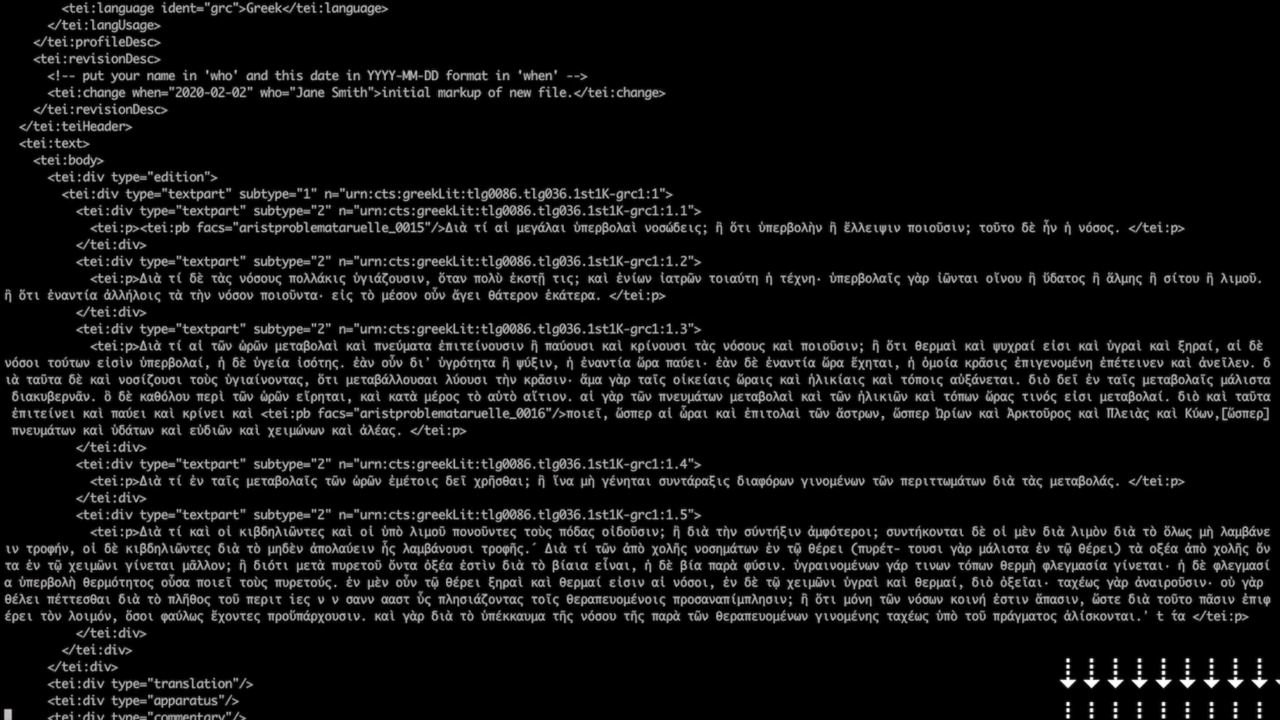
pyautogui.press('Up')
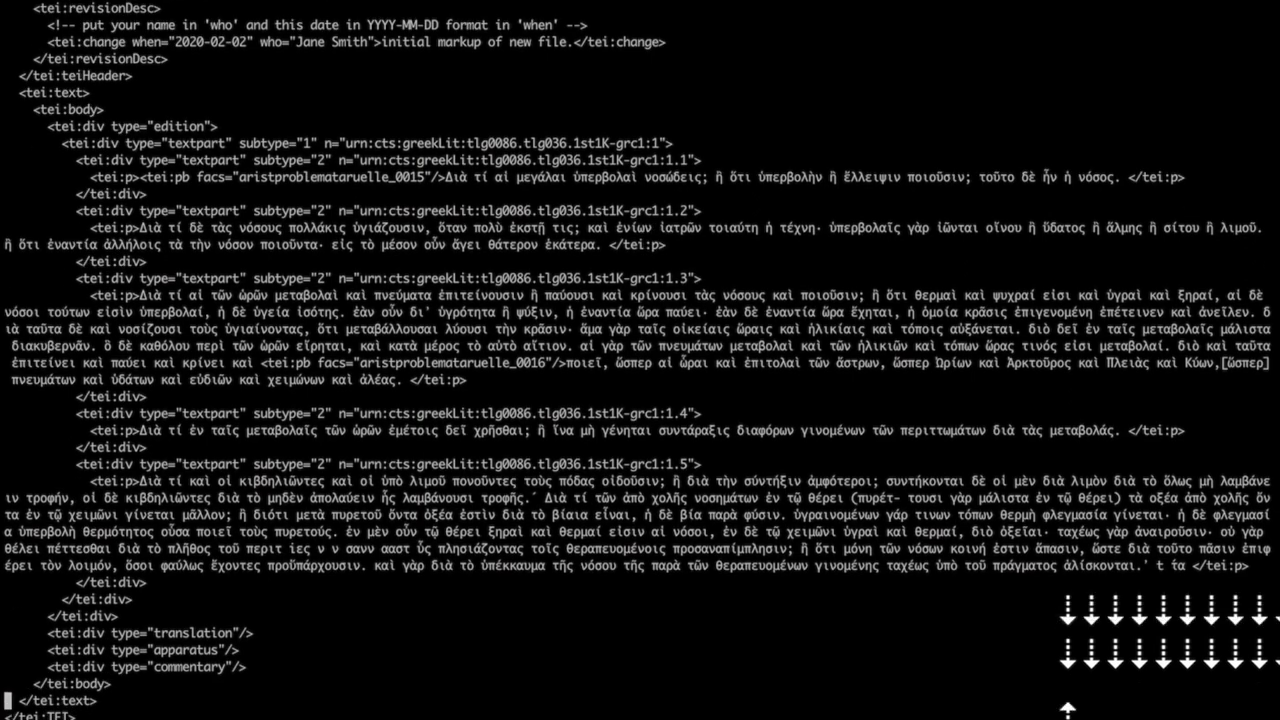
pyautogui.press('Down')
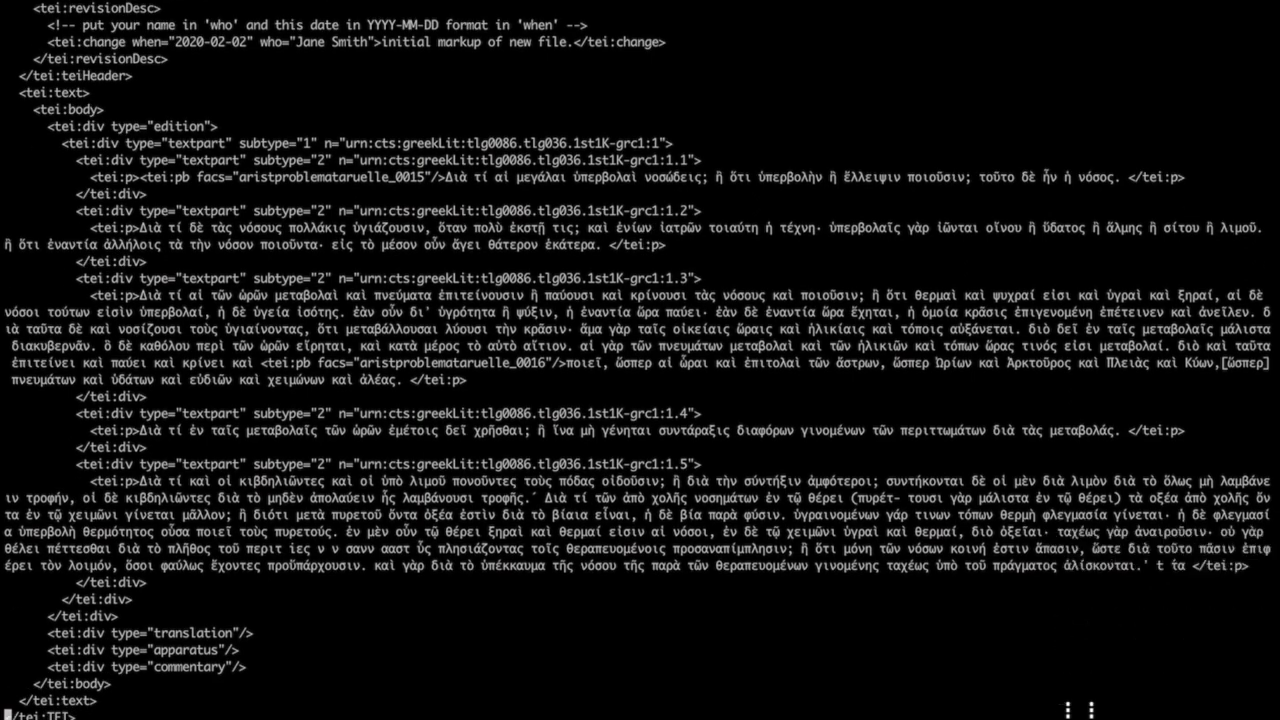
pyautogui.moveTo(76, 464); pyautogui.dragTo(147, 582)
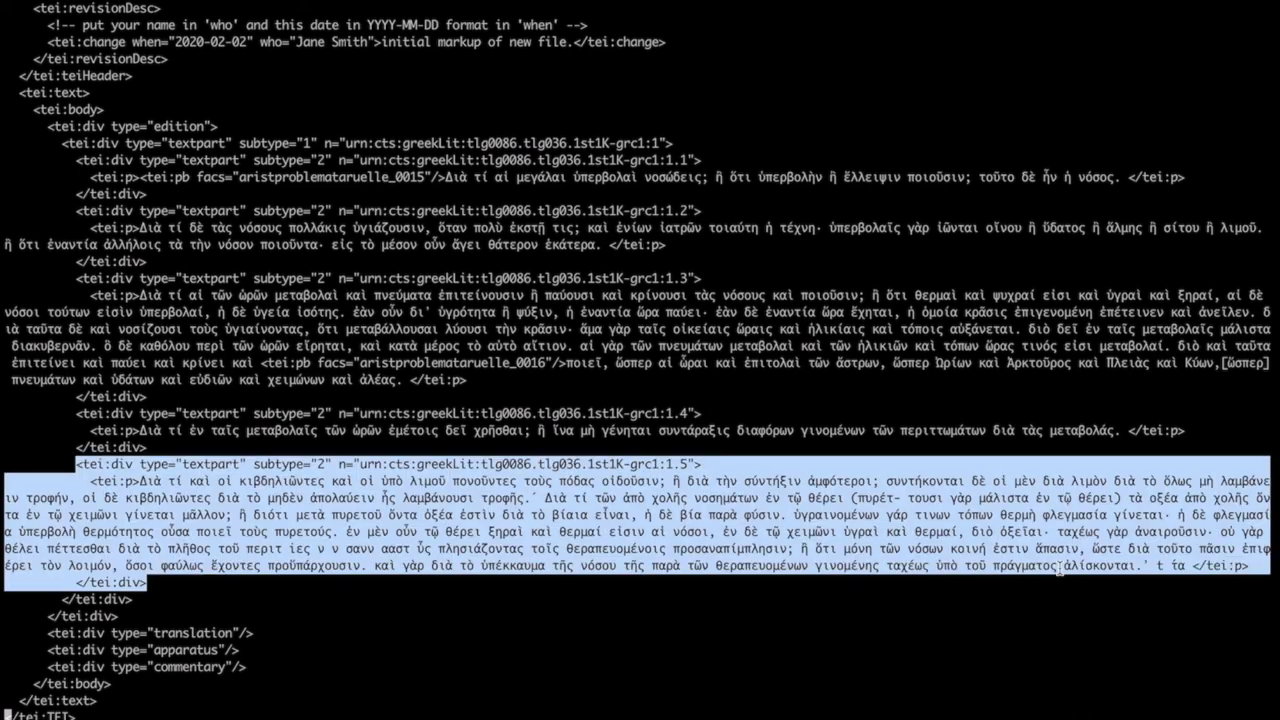
pyautogui.click(1180, 560)
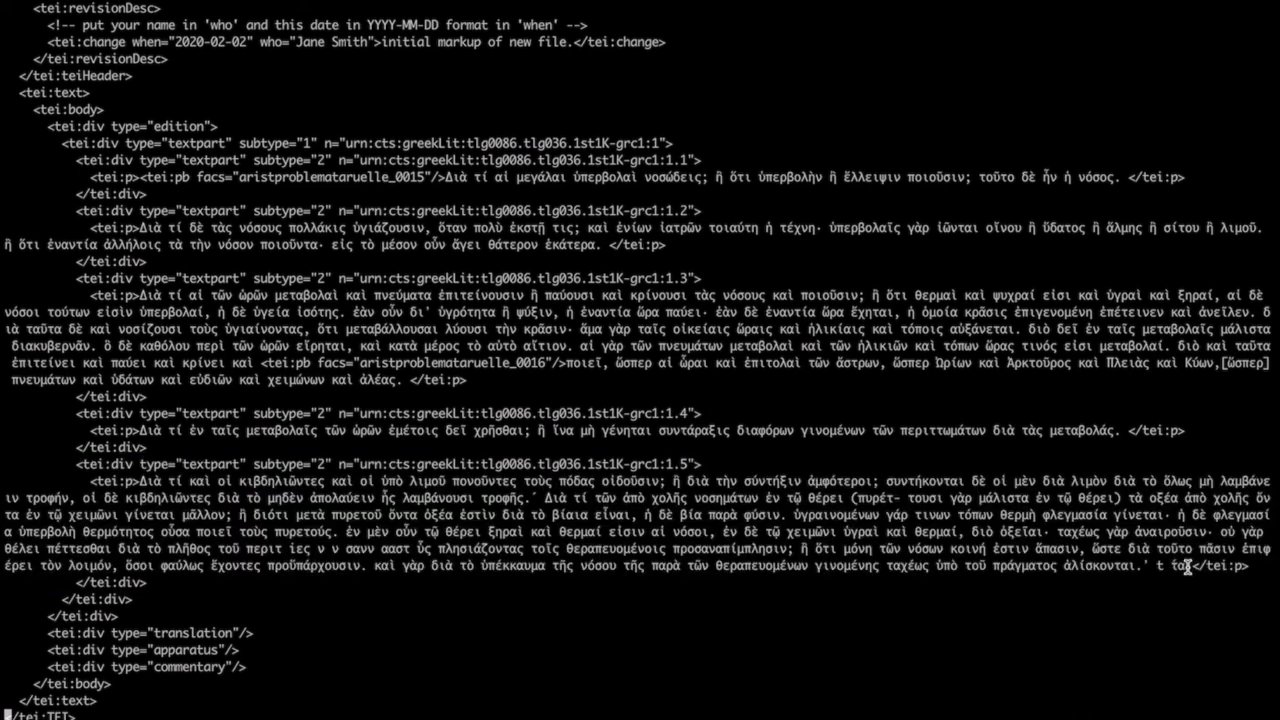
pyautogui.moveTo(1187, 568); pyautogui.dragTo(1060, 568)
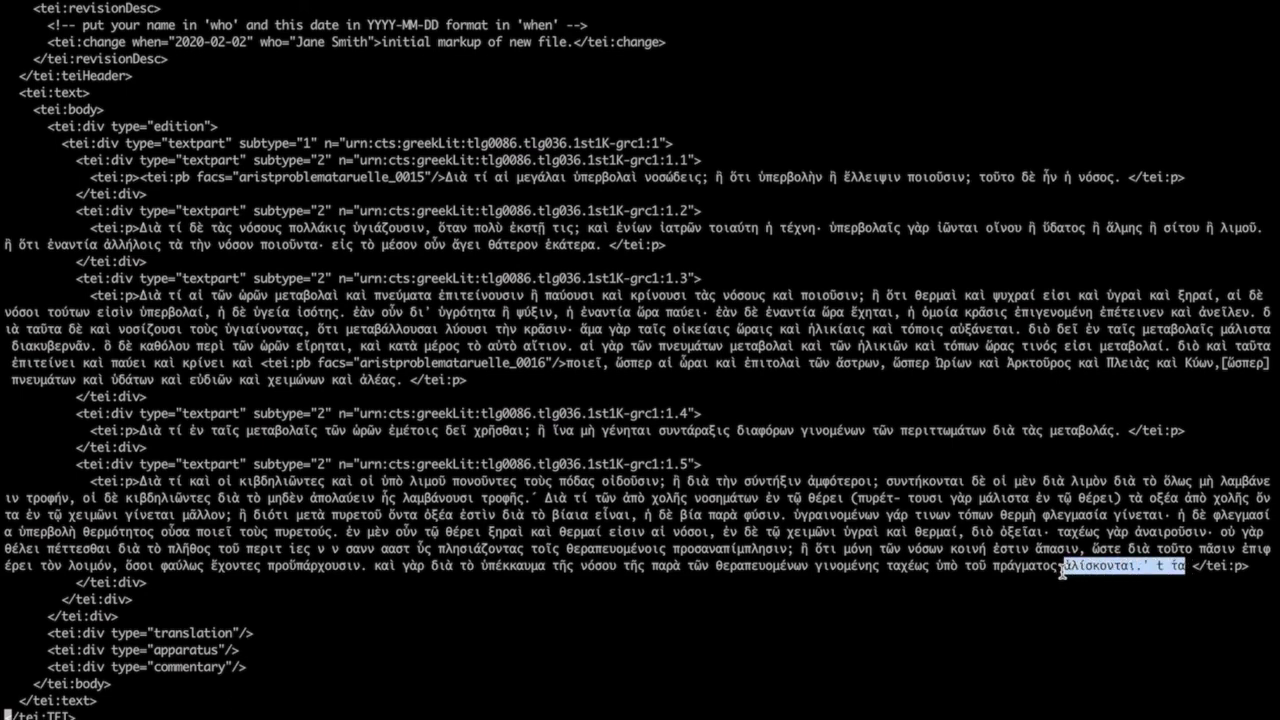